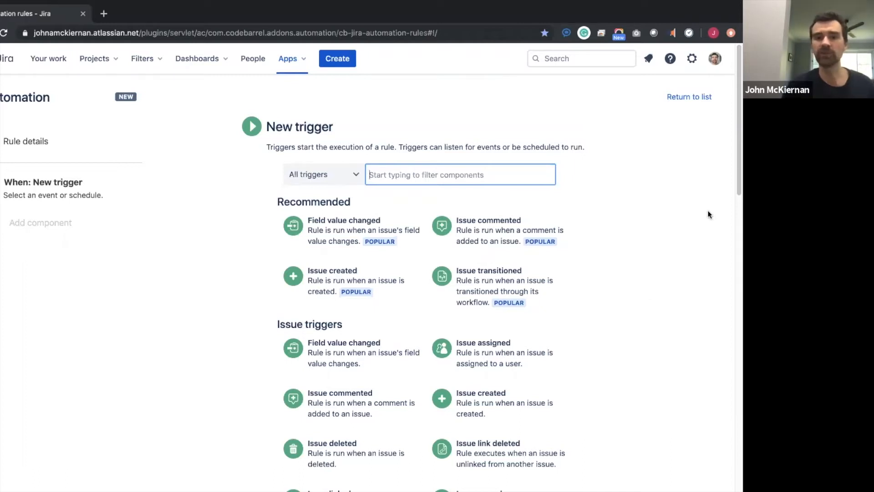
- Set Issue transitioned as the rule's trigger and save it
{"action": "scroll", "coordinate": [704, 227], "scroll_direction": "down", "scroll_amount": 1}
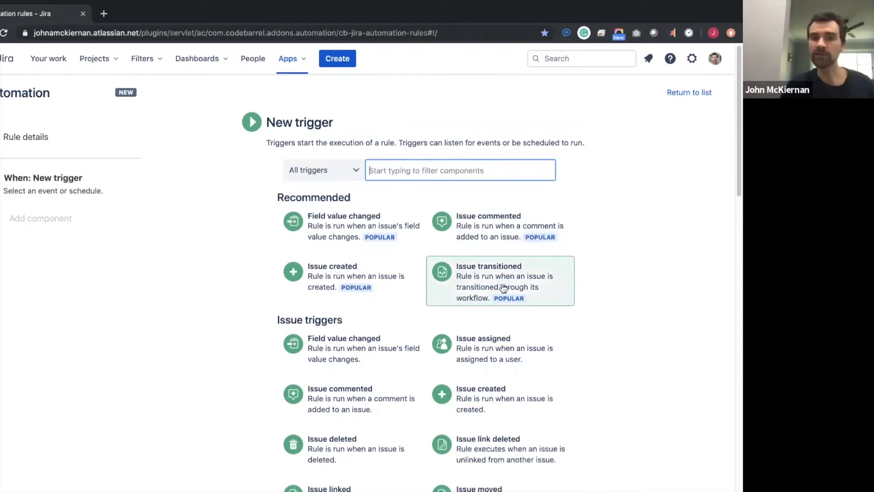
{"action": "left_click", "coordinate": [495, 281]}
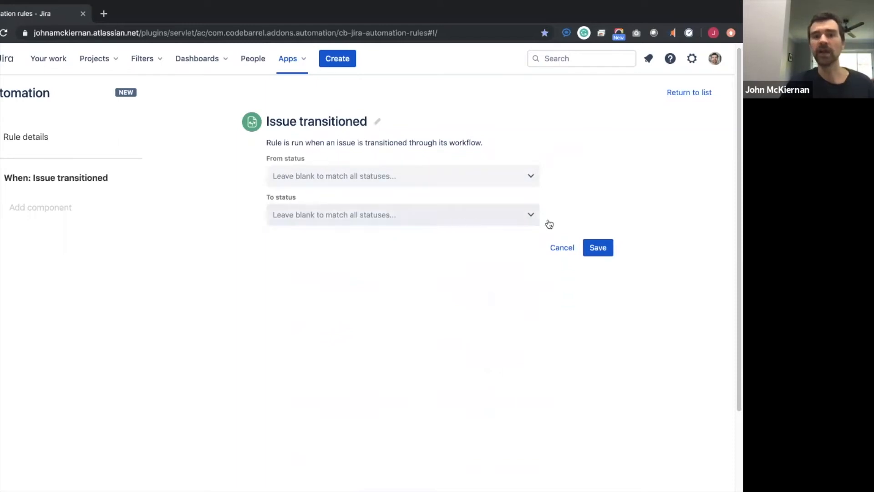
{"action": "left_click", "coordinate": [598, 249]}
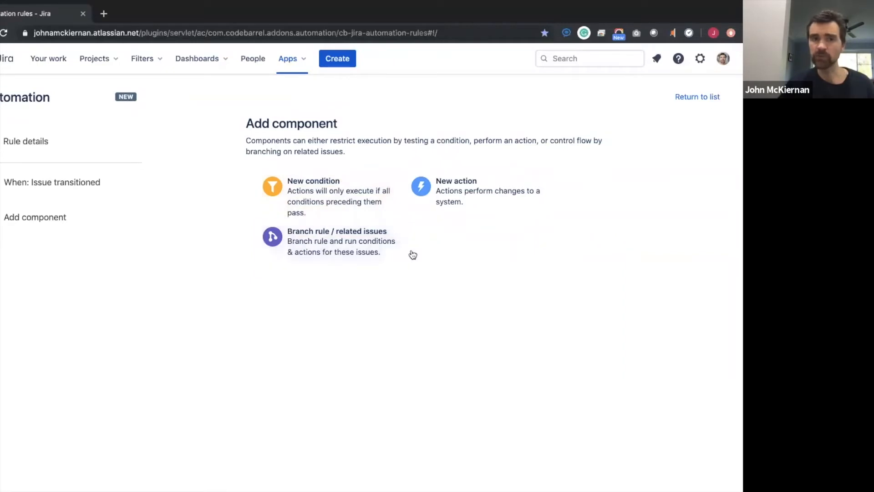
- Add an Issue fields condition requiring the Assignee field to be empty
{"action": "left_click", "coordinate": [327, 196]}
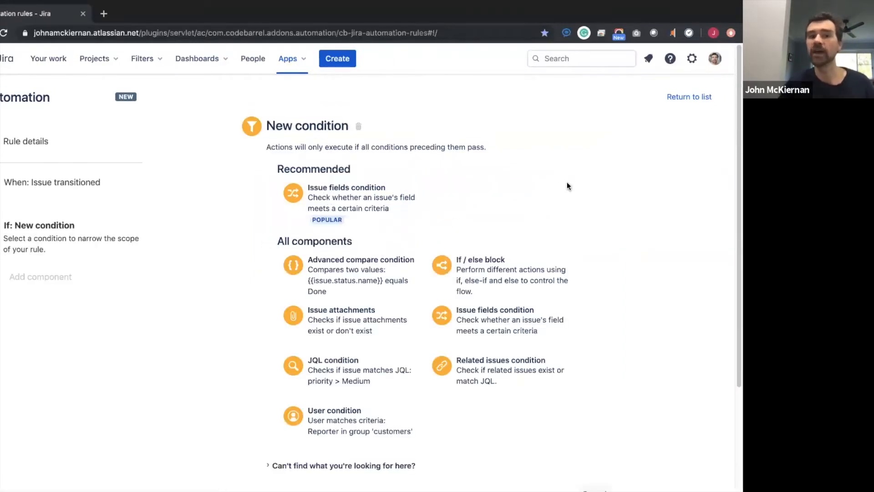
{"action": "left_click", "coordinate": [360, 201]}
{"action": "left_click", "coordinate": [335, 182]}
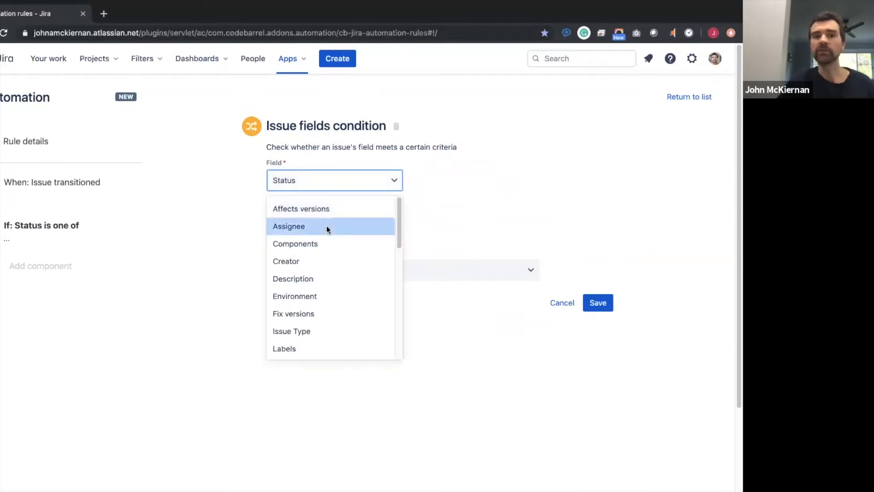
{"action": "left_click", "coordinate": [326, 225]}
{"action": "left_click", "coordinate": [328, 226]}
{"action": "left_click", "coordinate": [330, 318]}
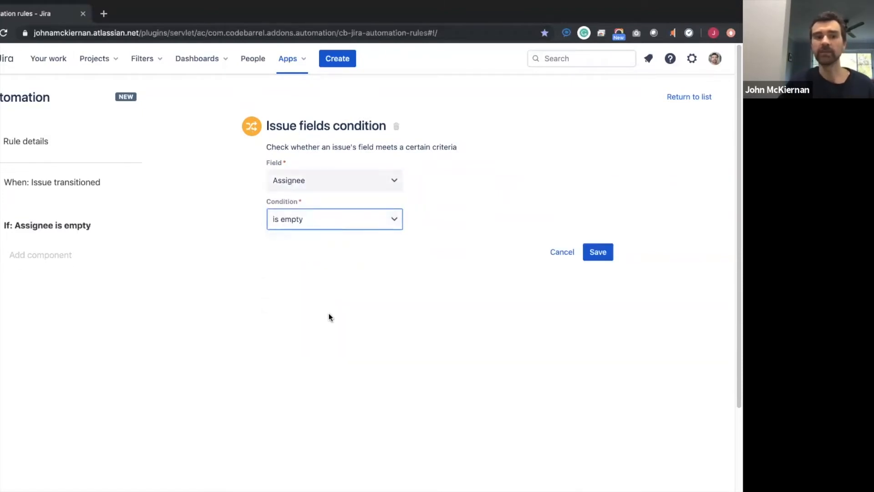
{"action": "left_click", "coordinate": [597, 252]}
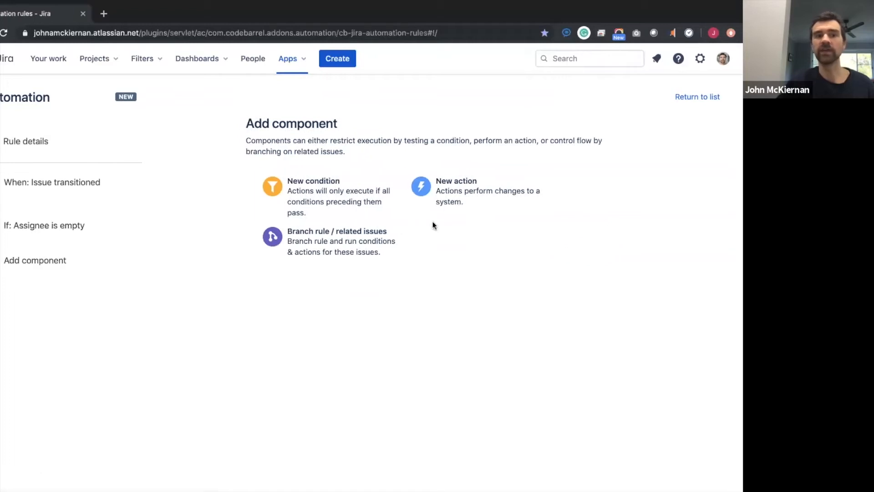
- Add and save an Assign issue action set to 'User who triggered the event'
{"action": "left_click", "coordinate": [476, 188]}
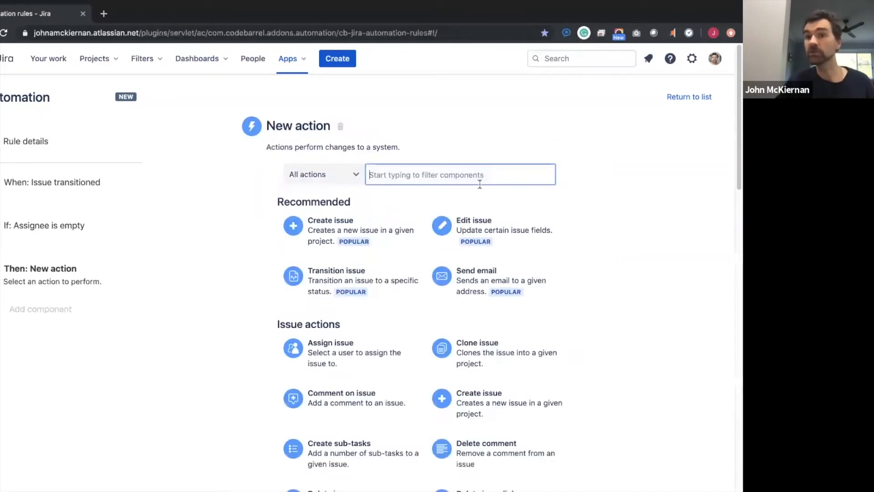
{"action": "type", "text": "ass"}
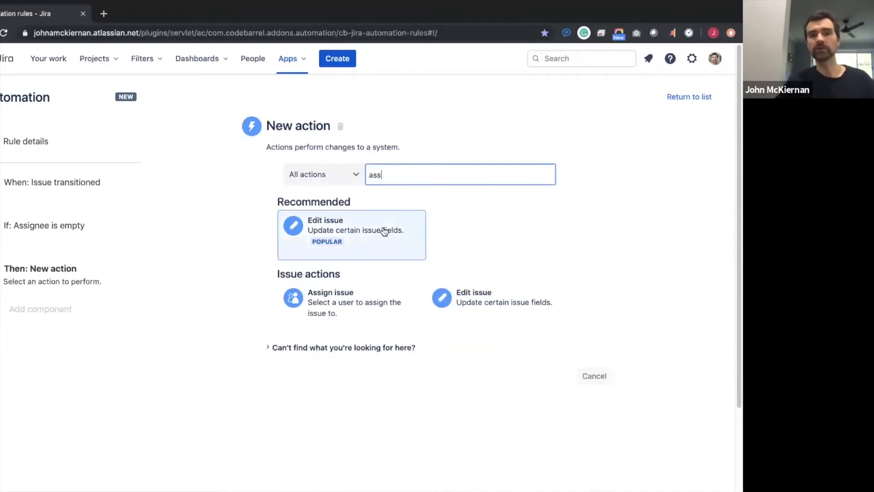
{"action": "left_click", "coordinate": [336, 305]}
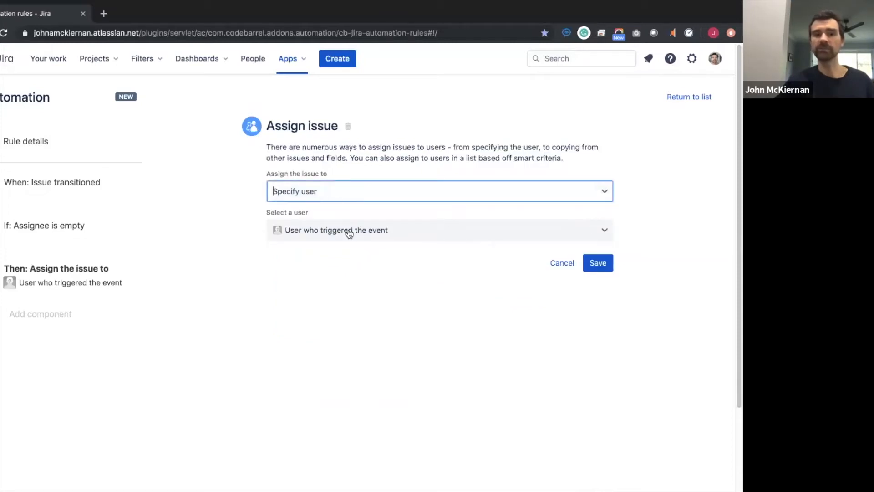
{"action": "left_click", "coordinate": [385, 233]}
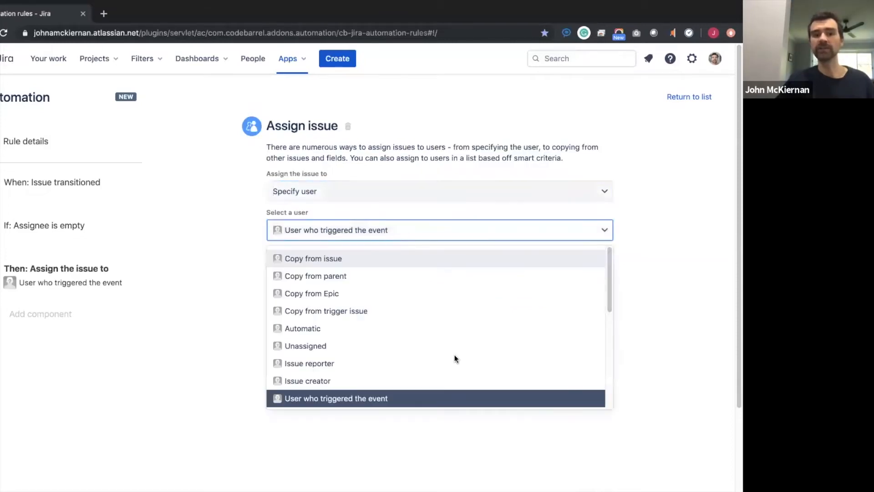
{"action": "left_click", "coordinate": [671, 233]}
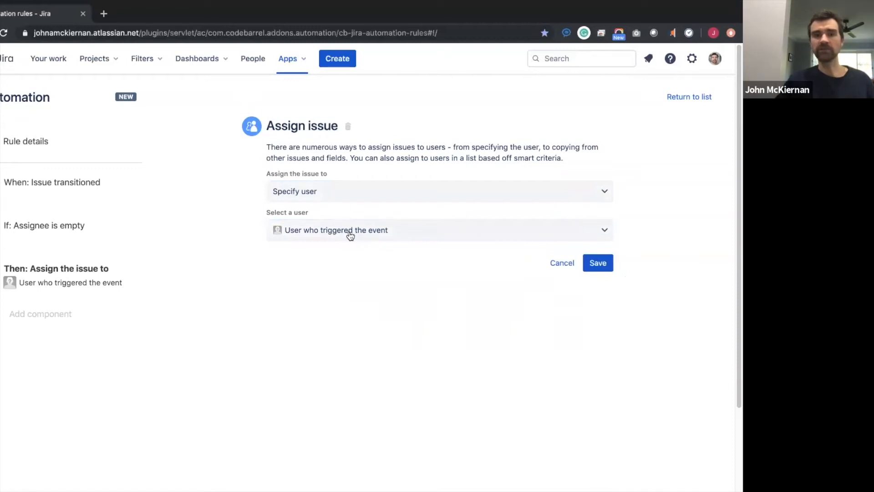
{"action": "left_click", "coordinate": [600, 267]}
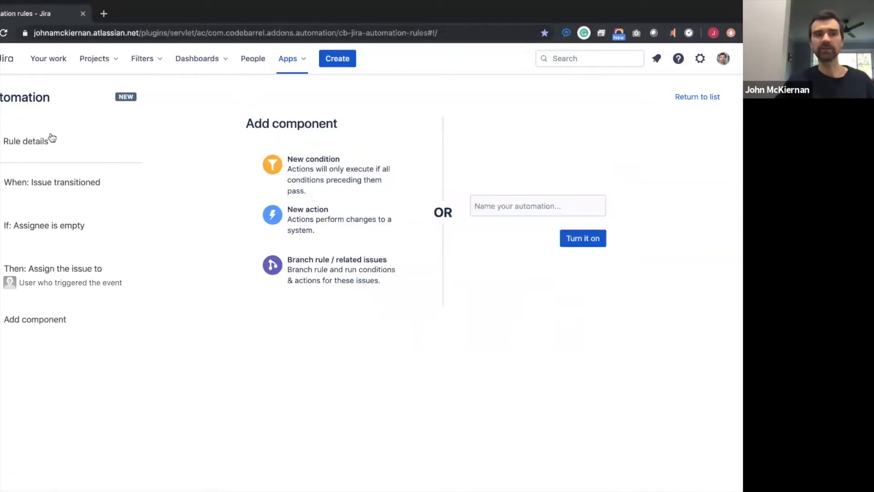
- Review Rule details keeping scope as Single project, then reopen the Assign issue action
{"action": "left_click", "coordinate": [26, 142]}
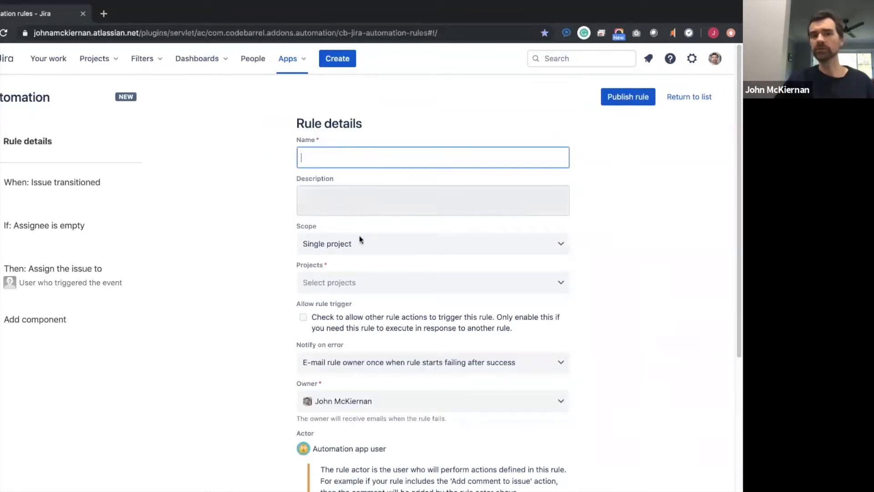
{"action": "left_click", "coordinate": [373, 249]}
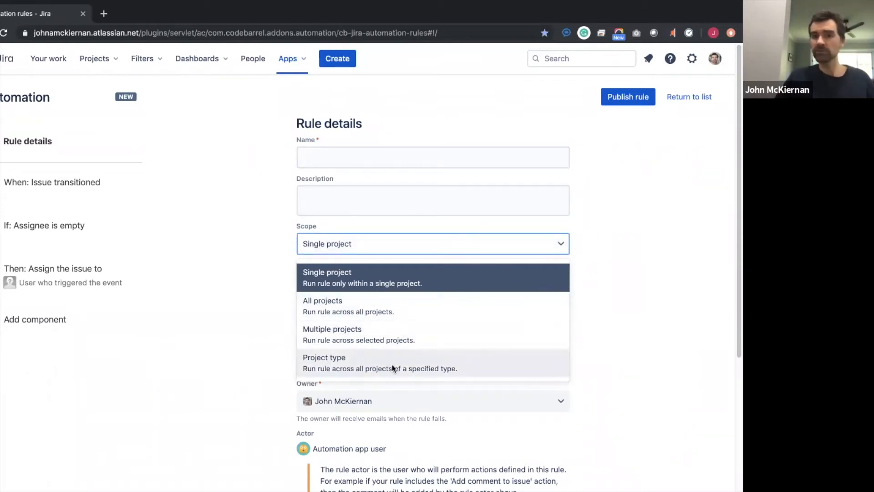
{"action": "left_click", "coordinate": [625, 280]}
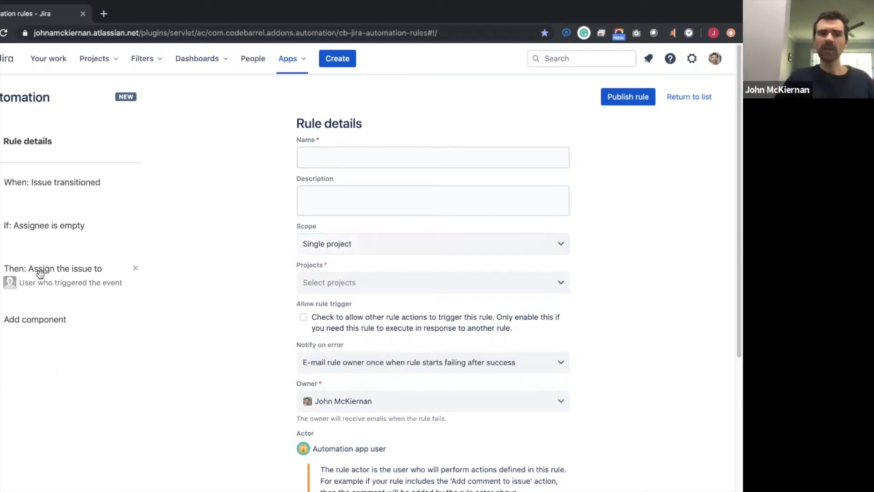
{"action": "left_click", "coordinate": [37, 281]}
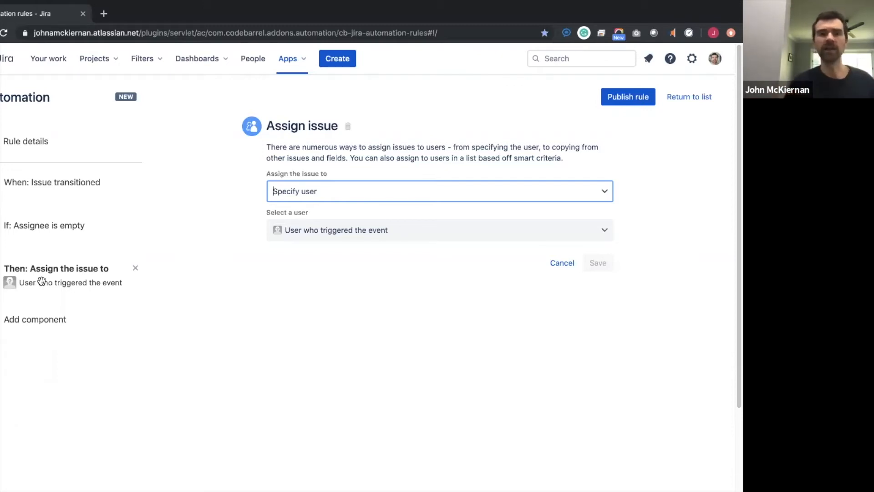
- Add a Comment on issue action with the text 'Hey automation has done this.'
{"action": "left_click", "coordinate": [37, 318]}
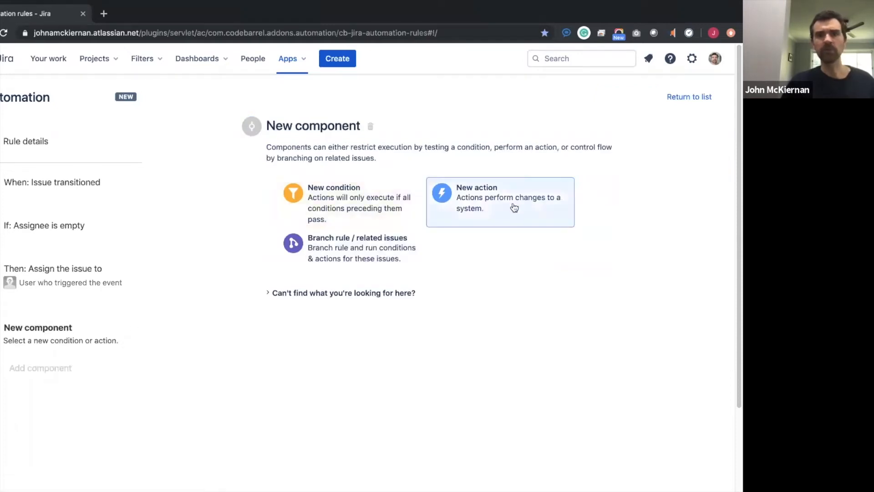
{"action": "left_click", "coordinate": [498, 198]}
{"action": "type", "text": "c"}
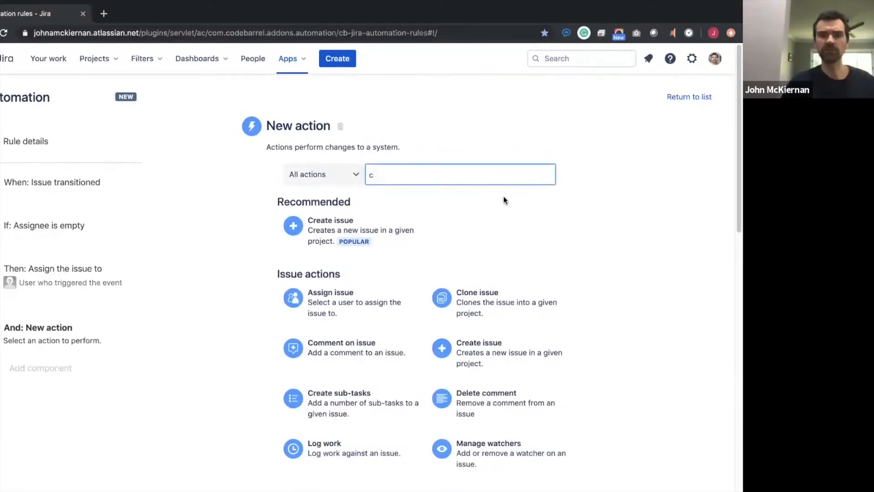
{"action": "type", "text": "omm"}
{"action": "left_click", "coordinate": [359, 221]}
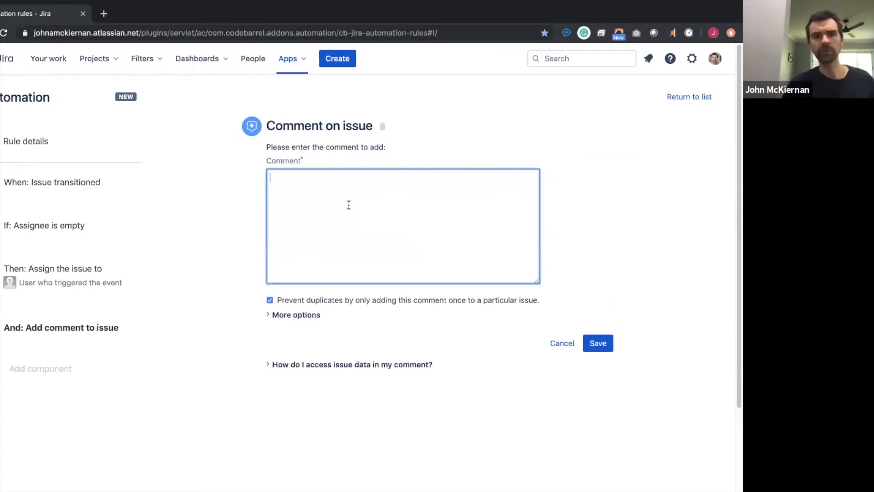
{"action": "type", "text": "He"}
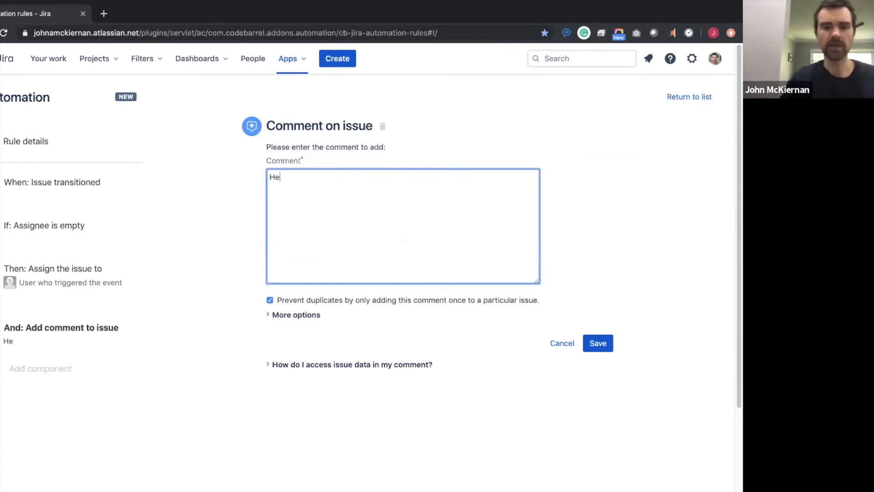
{"action": "type", "text": "y automation has done this."}
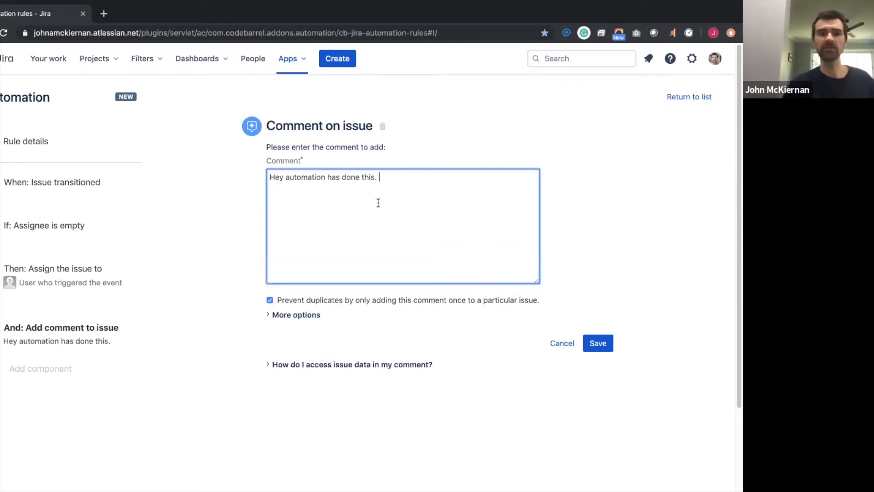
{"action": "left_click", "coordinate": [629, 228]}
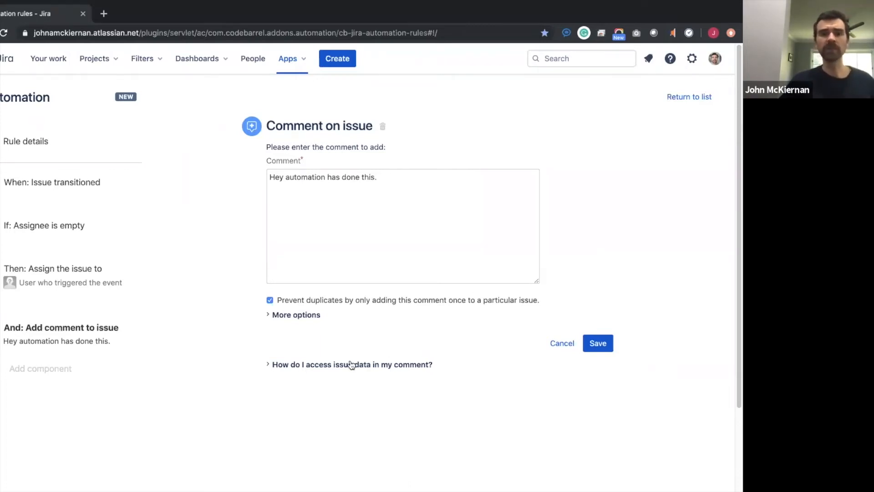
- Expand the issue-data help and highlight the {{reporter.displayName}} smart value
{"action": "left_click", "coordinate": [371, 363]}
{"action": "scroll", "coordinate": [399, 359], "scroll_direction": "down", "scroll_amount": 4}
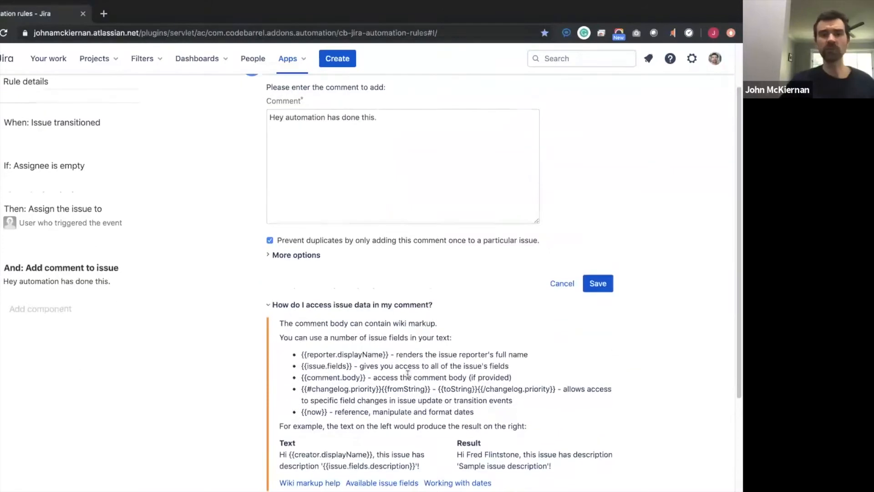
{"action": "left_click_drag", "start_coordinate": [301, 322], "coordinate": [389, 321]}
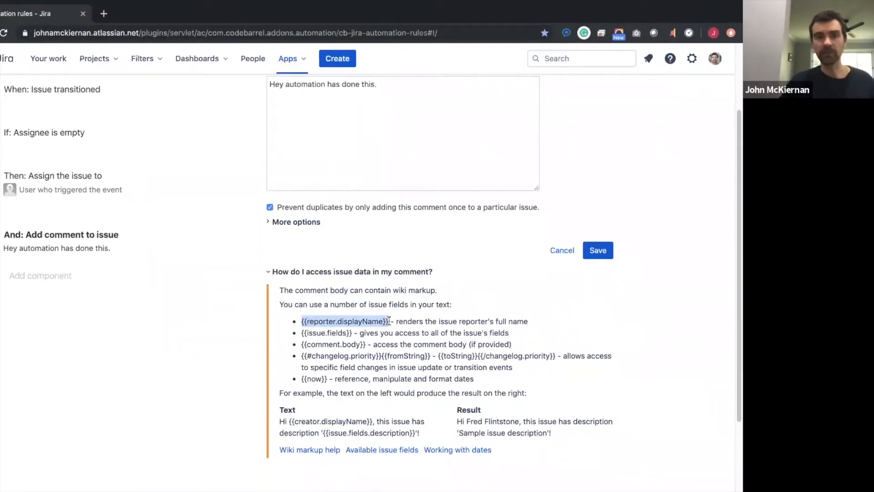
{"action": "left_click", "coordinate": [390, 320]}
{"action": "left_click_drag", "start_coordinate": [301, 322], "coordinate": [387, 319]}
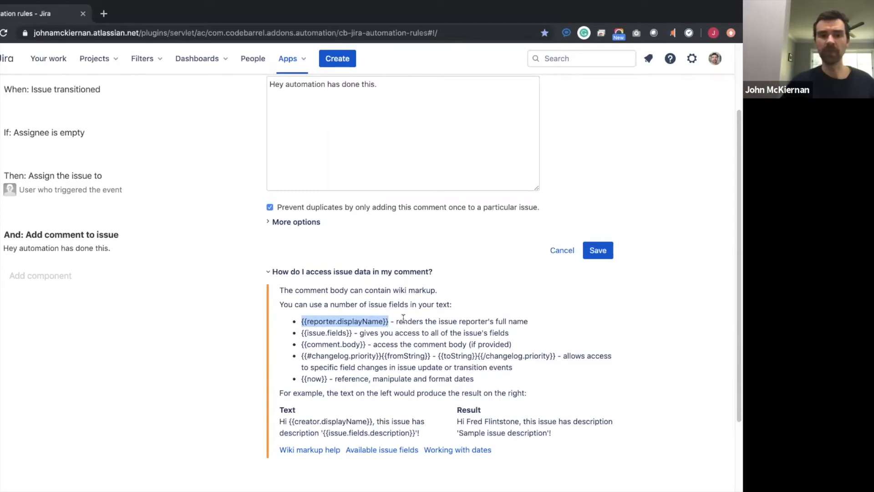
{"action": "scroll", "coordinate": [396, 327], "scroll_direction": "up", "scroll_amount": 3}
- Replace the comment text with a prepared four-paragraph message
{"action": "double_click", "coordinate": [308, 177]}
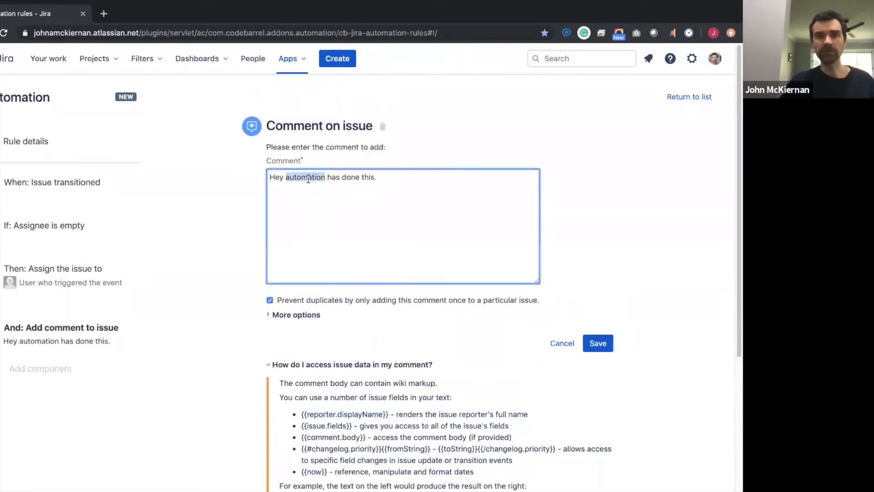
{"action": "triple_click", "coordinate": [308, 178]}
{"action": "type", "text": "Hi {{assignee.displayName}},  You have been assigned this issue.  Much love,  Automation bot"}
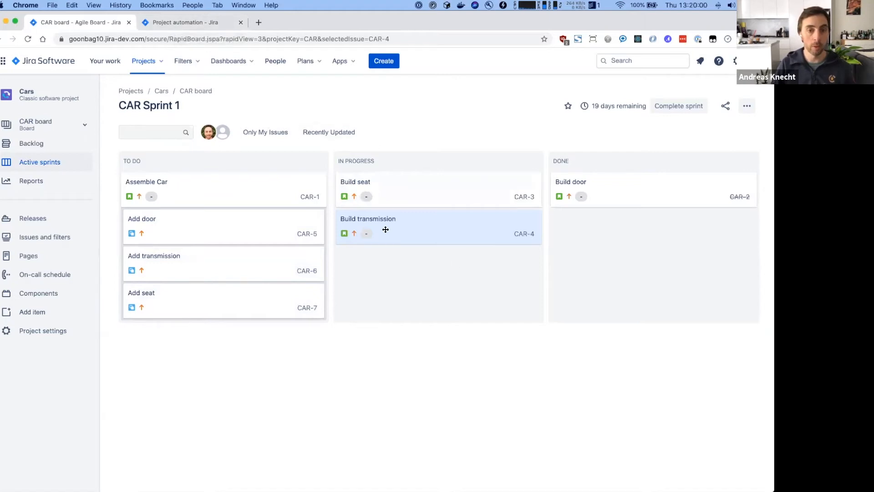
- Create a new rule in the Cars project automation and filter triggers by 'sc'
{"action": "left_click", "coordinate": [199, 26]}
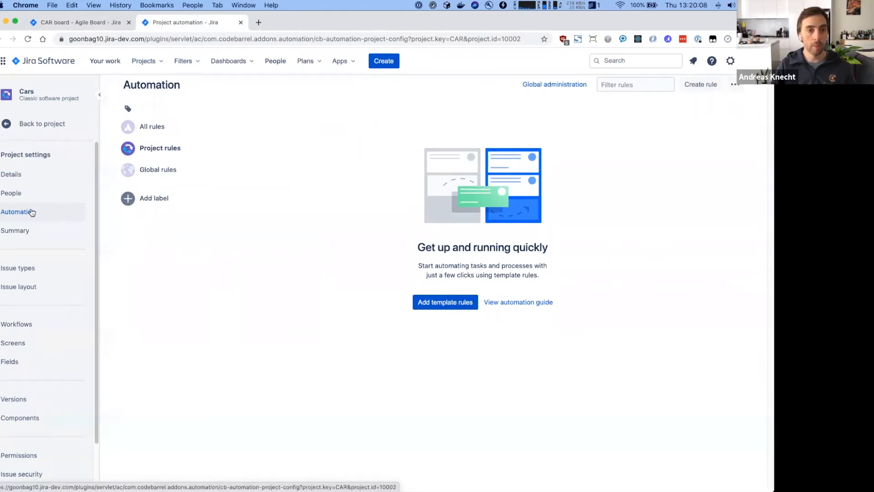
{"action": "left_click", "coordinate": [696, 85]}
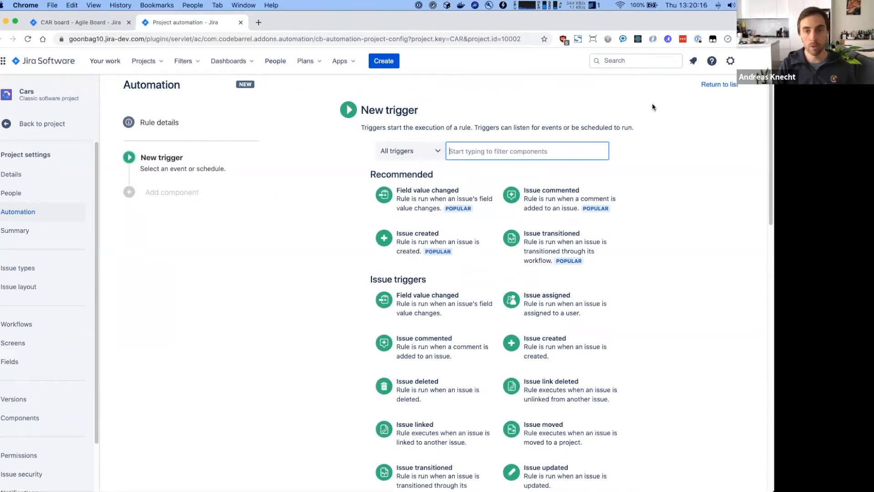
{"action": "type", "text": "sc"}
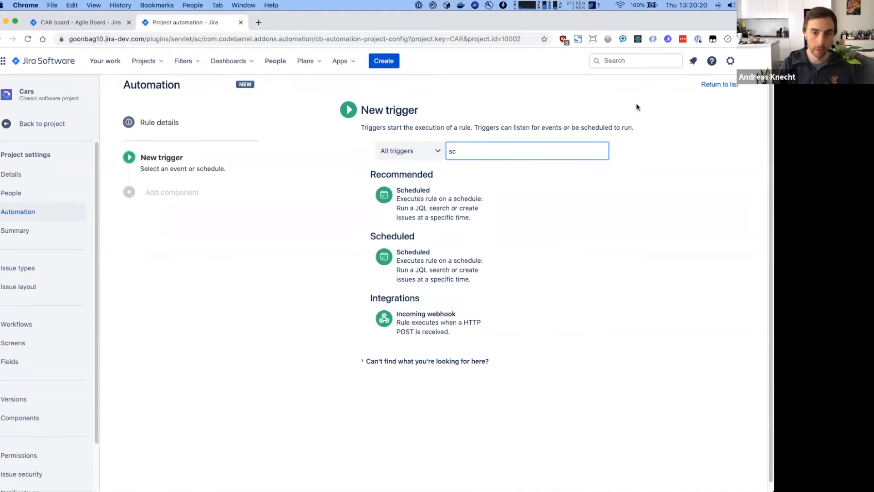
- Save a Scheduled trigger running every 1 Days on a fixed rate
{"action": "left_click", "coordinate": [451, 216]}
{"action": "left_click", "coordinate": [394, 191]}
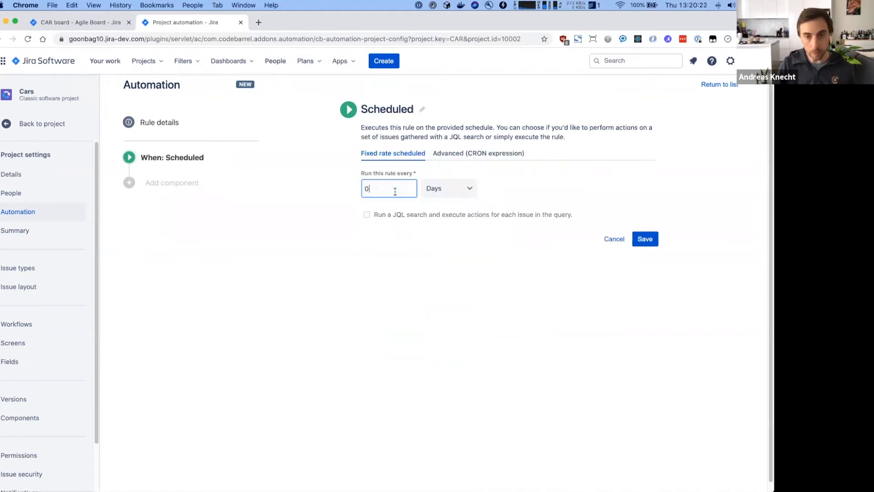
{"action": "type", "text": "1"}
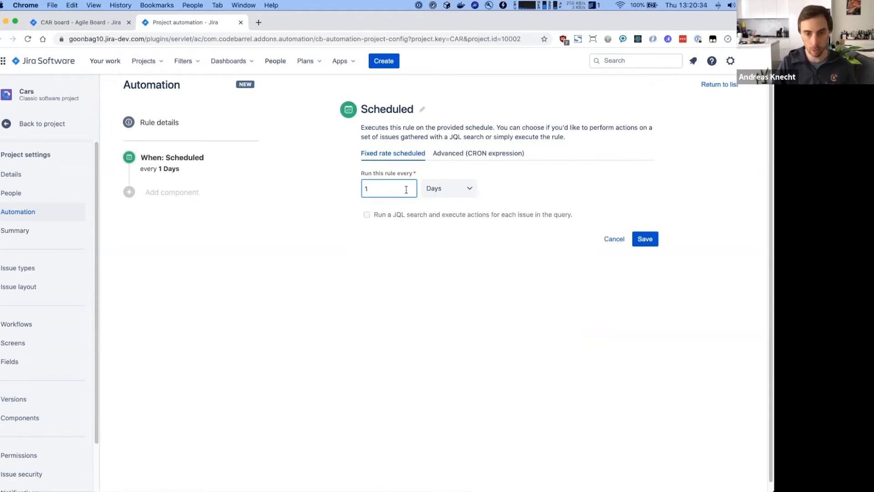
{"action": "left_click", "coordinate": [485, 159]}
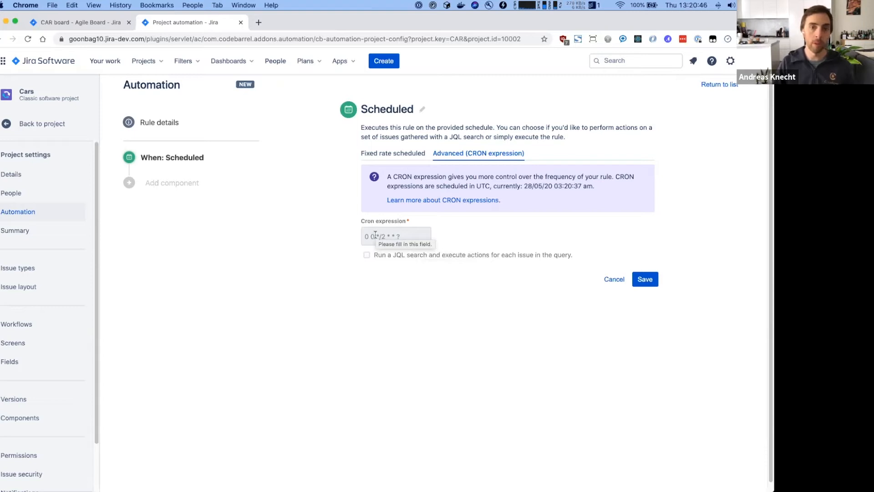
{"action": "left_click", "coordinate": [393, 153]}
{"action": "double_click", "coordinate": [384, 191]}
{"action": "type", "text": "1"}
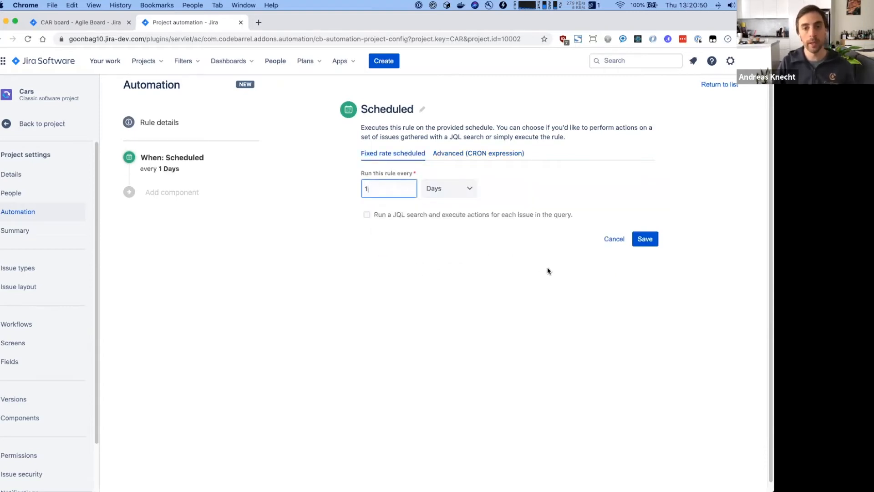
{"action": "left_click", "coordinate": [651, 246]}
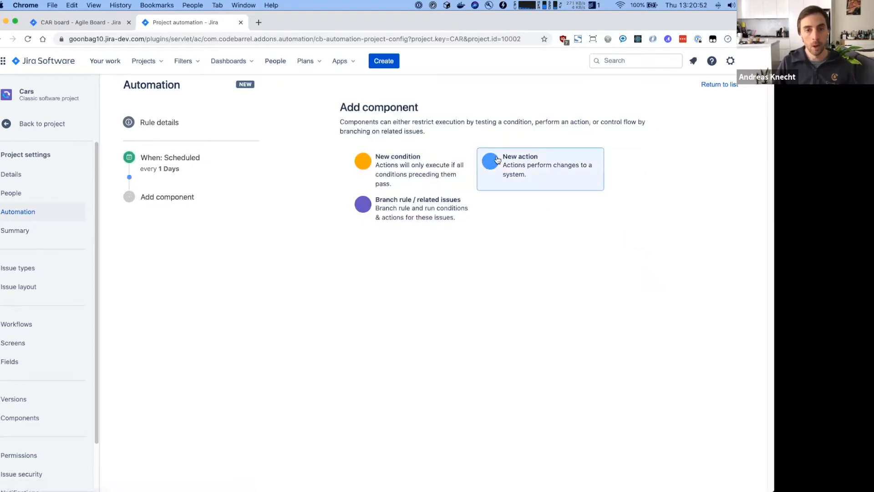
- Add a Lookup issues action using the 'look' filter
{"action": "left_click", "coordinate": [498, 159]}
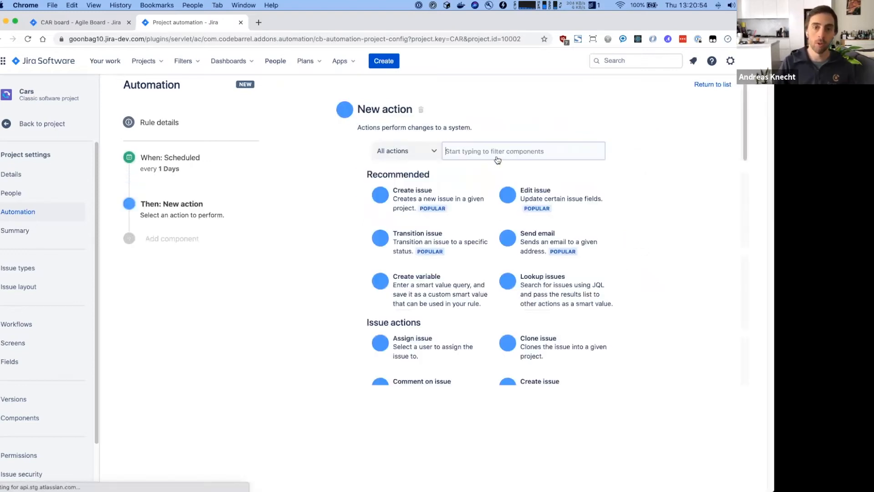
{"action": "type", "text": "look"}
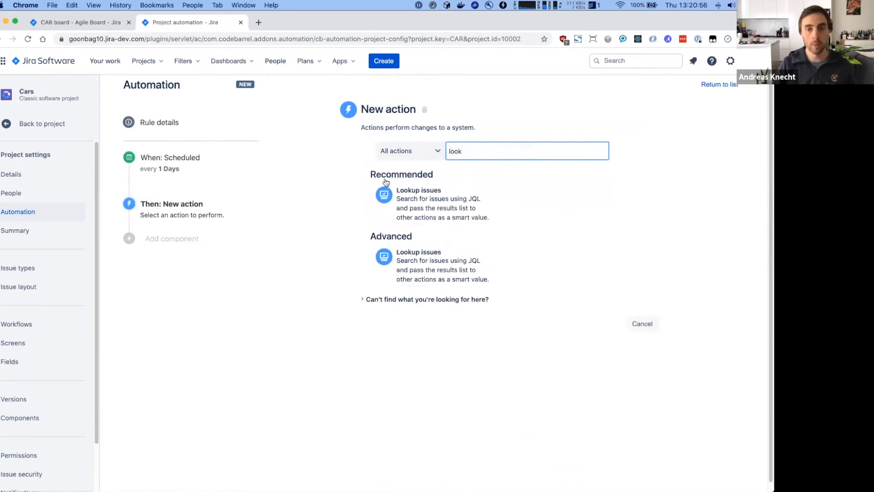
{"action": "left_click", "coordinate": [428, 201]}
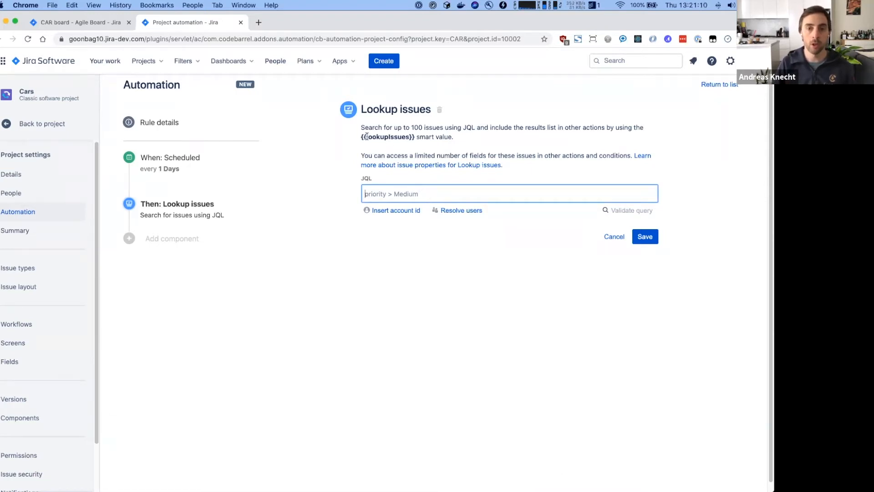
- Paste the JQL 'Sprint in openSprints() and statusCategory != Done' into Lookup issues
{"action": "left_click_drag", "start_coordinate": [361, 136], "coordinate": [417, 136]}
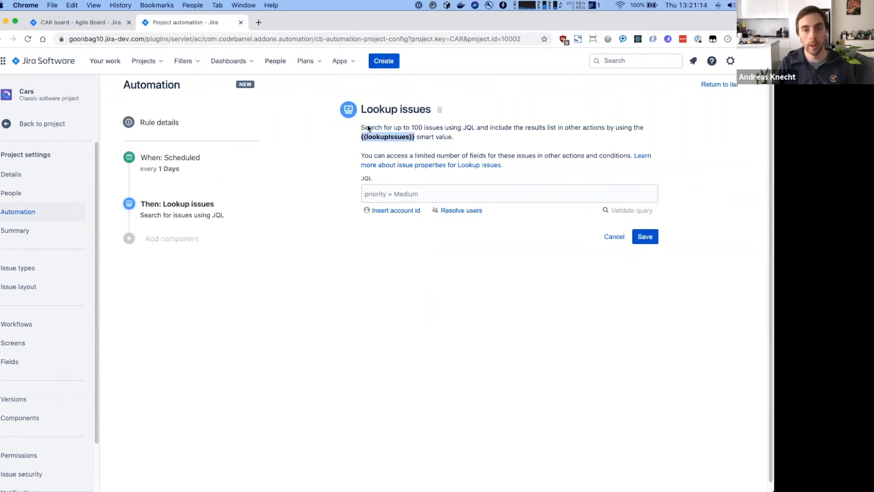
{"action": "left_click", "coordinate": [405, 193]}
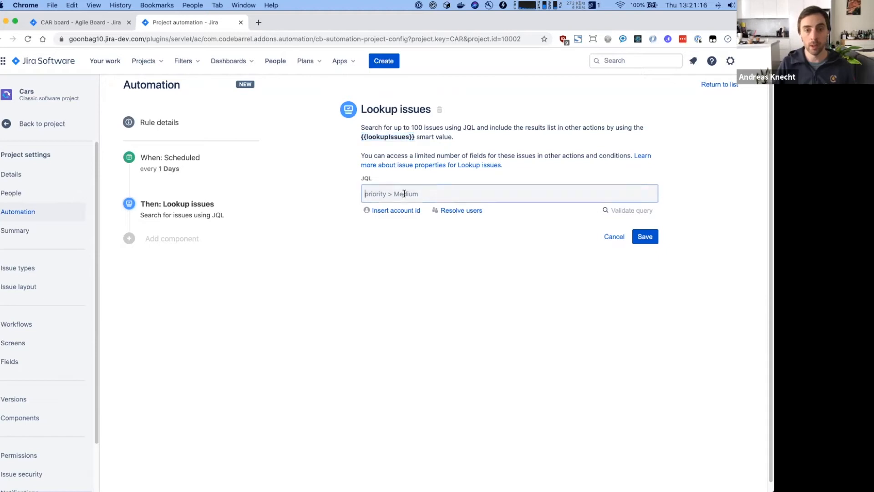
{"action": "key", "text": "super+alt+c"}
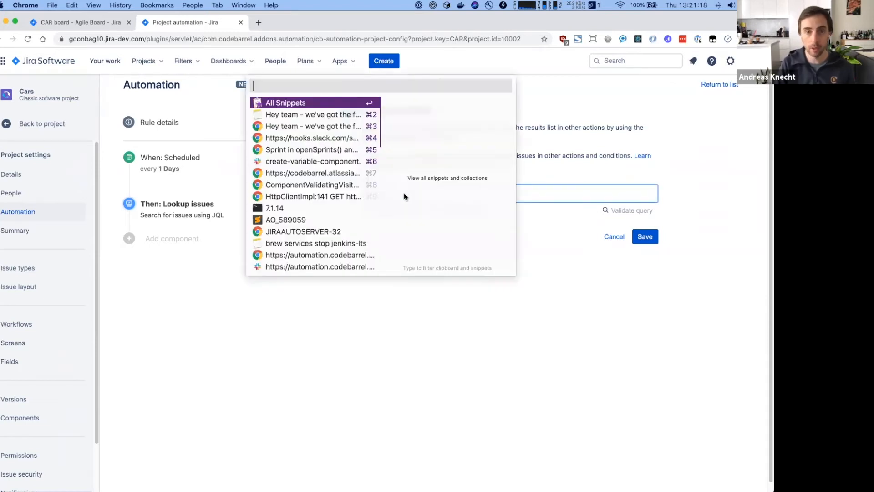
{"action": "type", "text": "sprin"}
{"action": "key", "text": "super+3"}
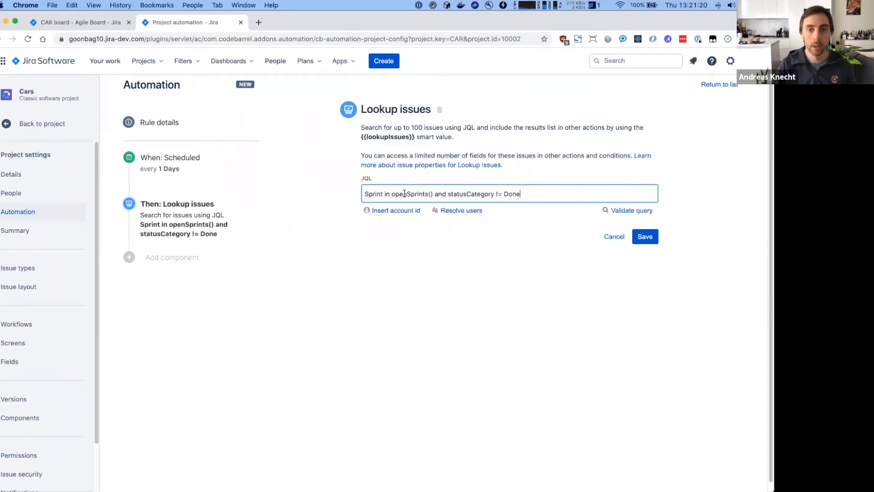
- Review the query's two clauses and save the Lookup issues step
{"action": "left_click_drag", "start_coordinate": [365, 194], "coordinate": [434, 192]}
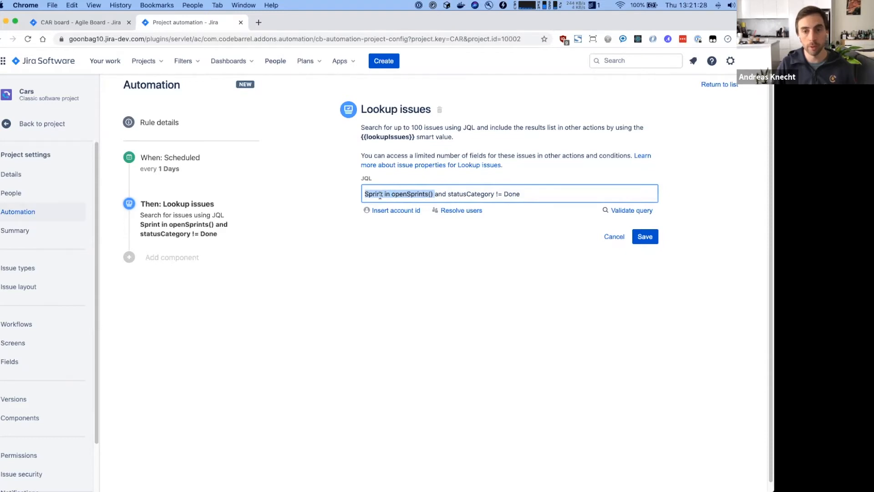
{"action": "left_click", "coordinate": [474, 193]}
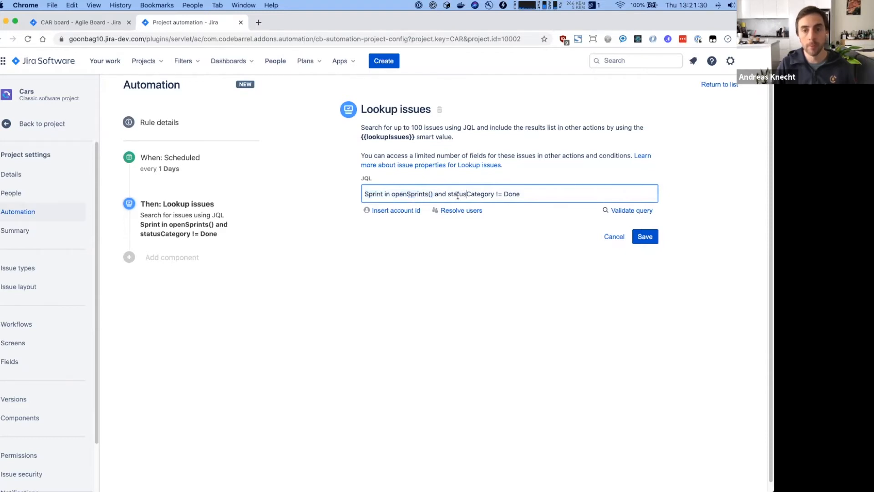
{"action": "left_click_drag", "start_coordinate": [446, 195], "coordinate": [525, 191]}
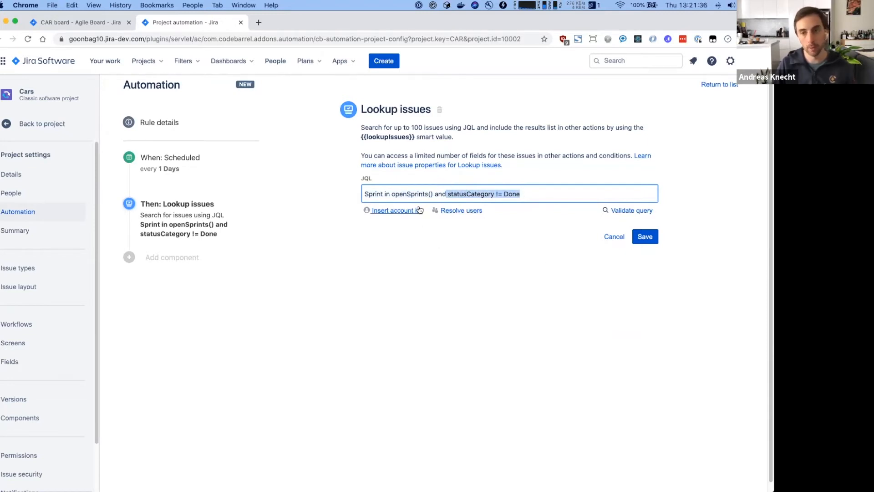
{"action": "left_click", "coordinate": [551, 251]}
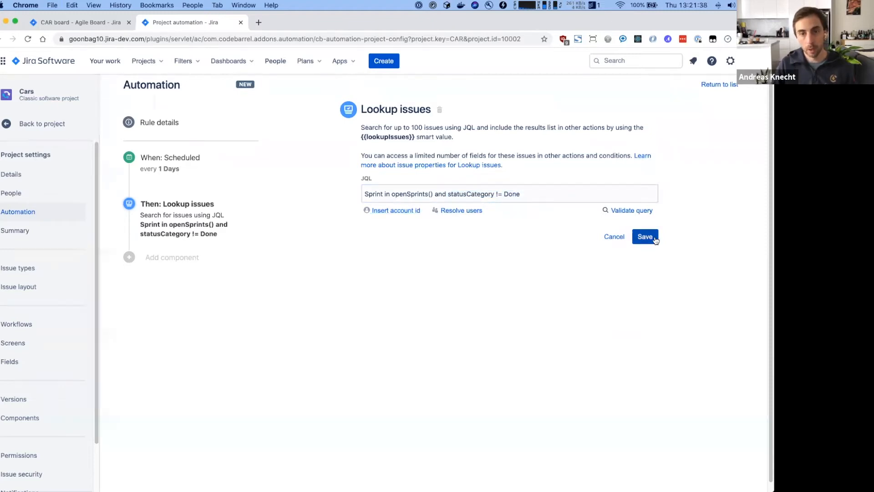
{"action": "left_click", "coordinate": [655, 239]}
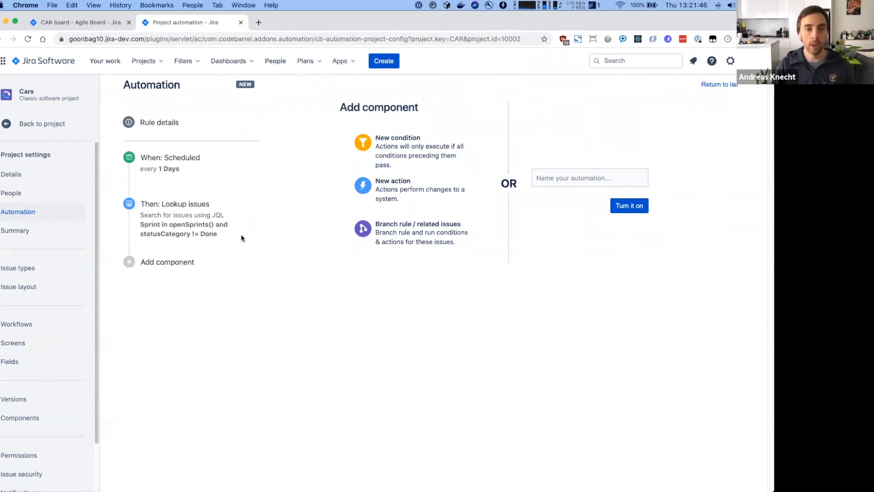
{"action": "left_click", "coordinate": [382, 187]}
- Clear the 'slack' filter and scroll through the full list of actions
{"action": "type", "text": "slack"}
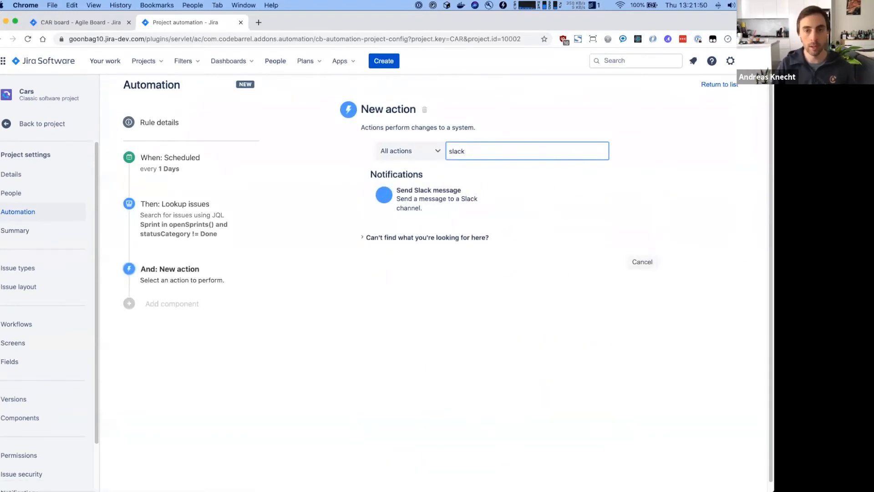
{"action": "key", "text": "super+a"}
{"action": "key", "text": "BackSpace"}
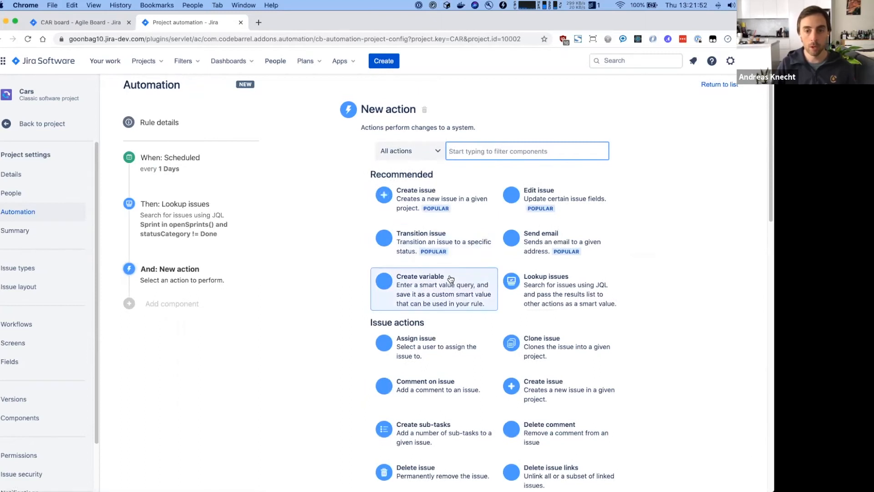
{"action": "scroll", "coordinate": [451, 279], "scroll_direction": "down", "scroll_amount": 10}
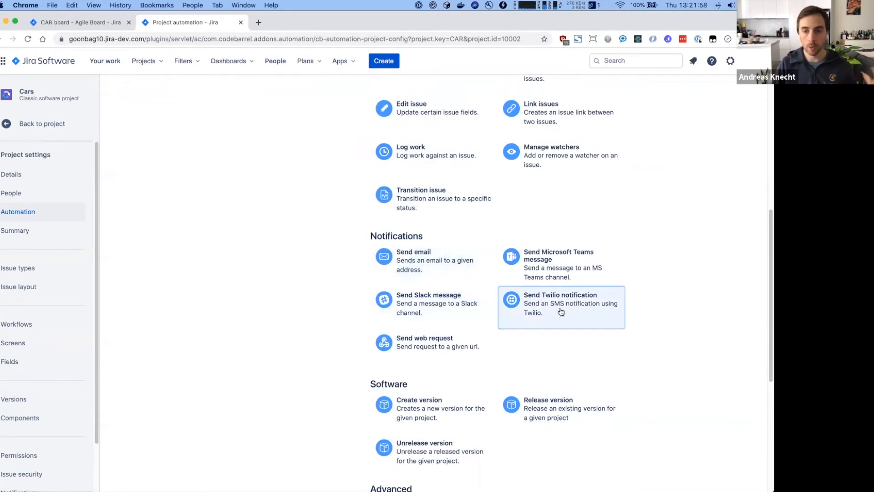
{"action": "scroll", "coordinate": [561, 312], "scroll_direction": "up", "scroll_amount": 5}
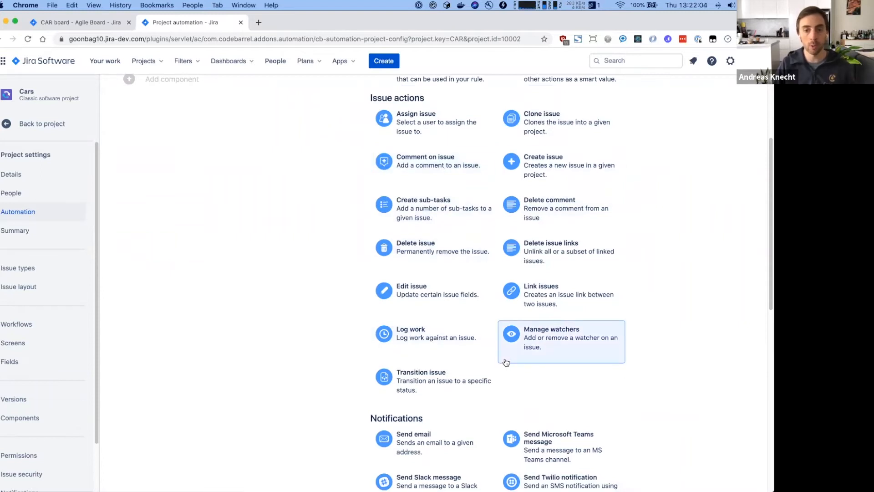
{"action": "scroll", "coordinate": [505, 362], "scroll_direction": "down", "scroll_amount": 3}
- Add a Send Slack message action and paste the Slack incoming webhook URL
{"action": "left_click", "coordinate": [421, 359]}
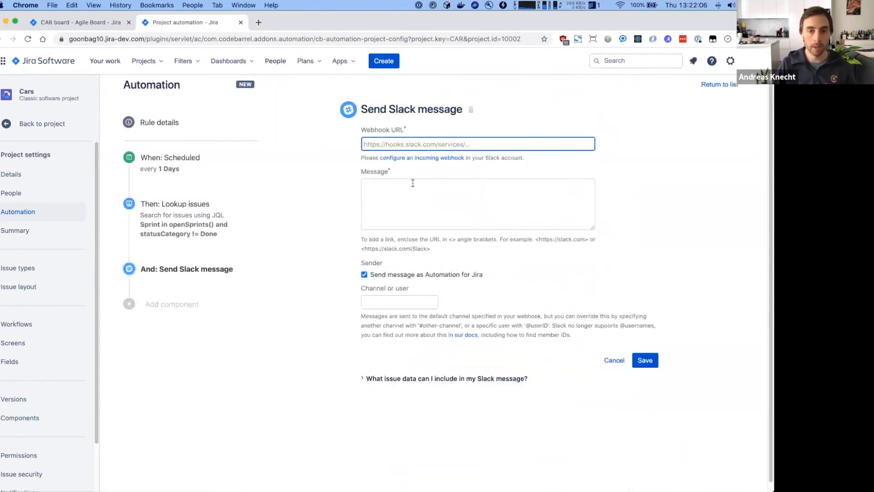
{"action": "type", "text": "o"}
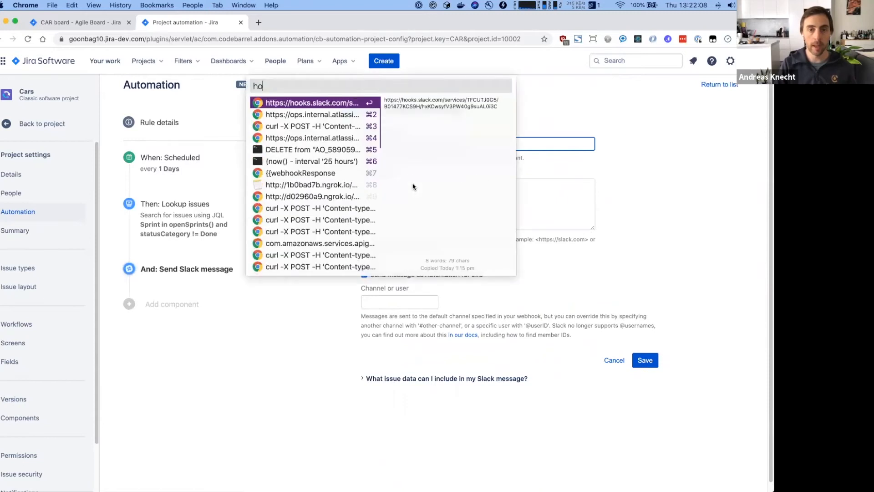
{"action": "key", "text": "Return"}
{"action": "left_click", "coordinate": [406, 216]}
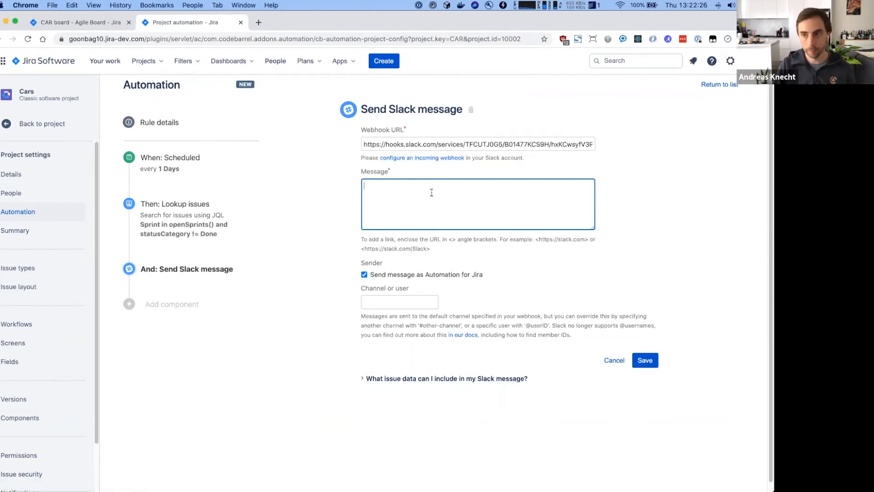
- Paste the saved 'Hey team' message template containing the {{#lookupIssues}} loop into the Message box
{"action": "key", "text": "super+alt+c"}
{"action": "type", "text": "hey"}
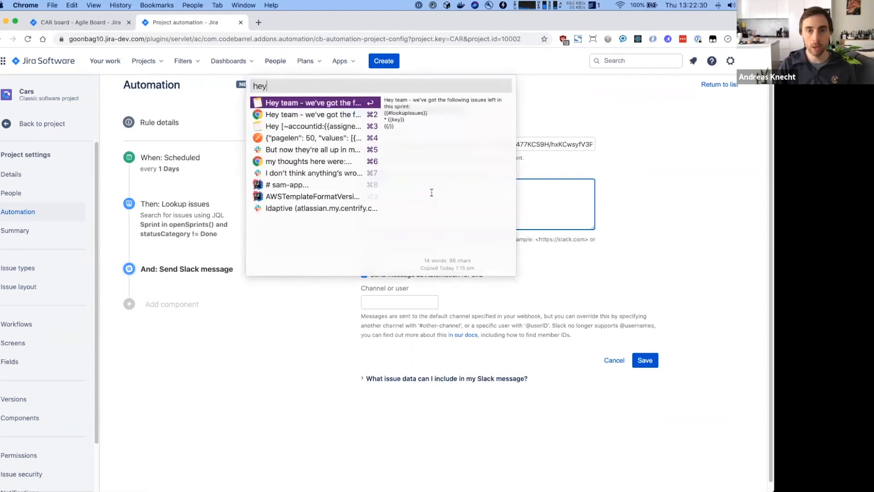
{"action": "key", "text": "Return"}
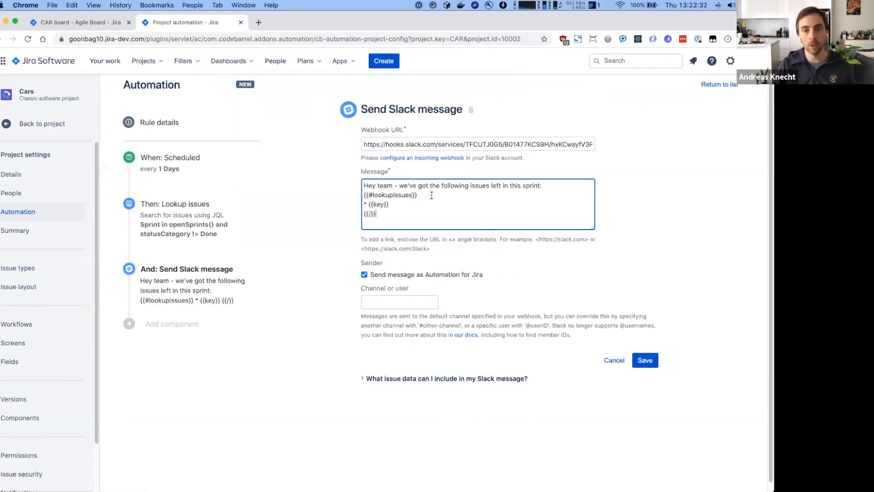
{"action": "left_click", "coordinate": [405, 185]}
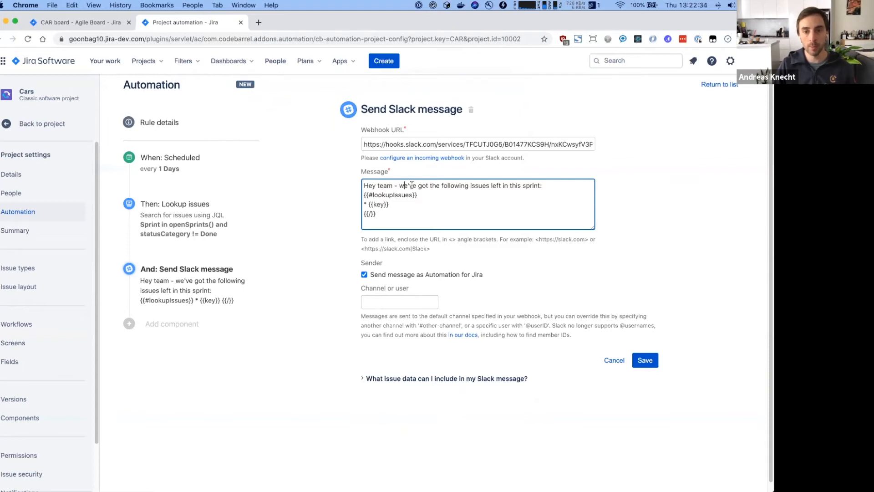
{"action": "left_click_drag", "start_coordinate": [411, 184], "coordinate": [551, 184]}
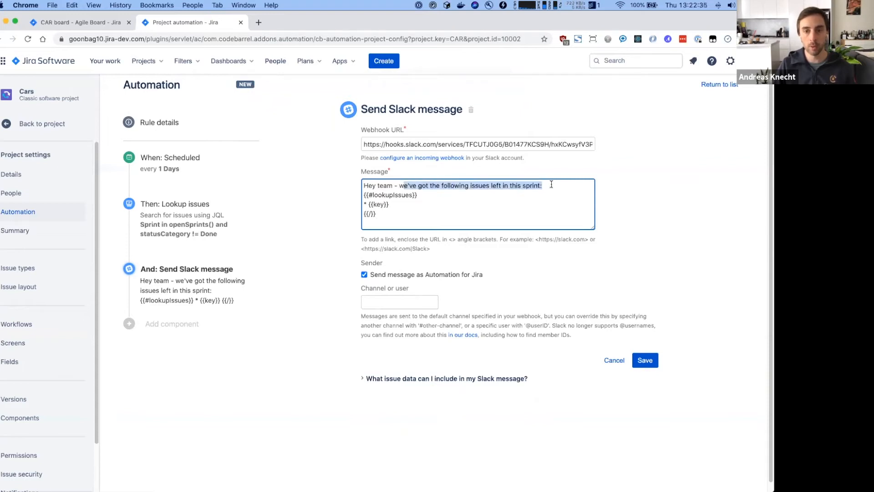
{"action": "left_click", "coordinate": [549, 219]}
{"action": "left_click", "coordinate": [372, 196]}
{"action": "left_click_drag", "start_coordinate": [373, 195], "coordinate": [413, 196]}
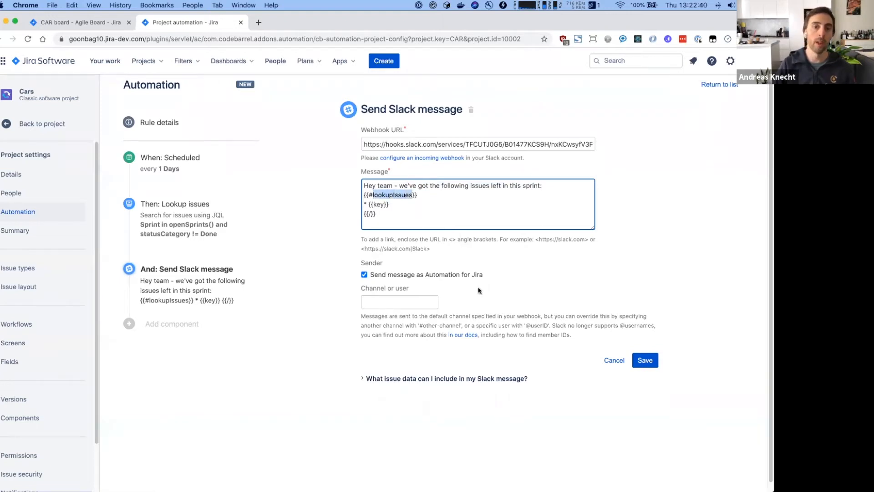
{"action": "left_click", "coordinate": [373, 195]}
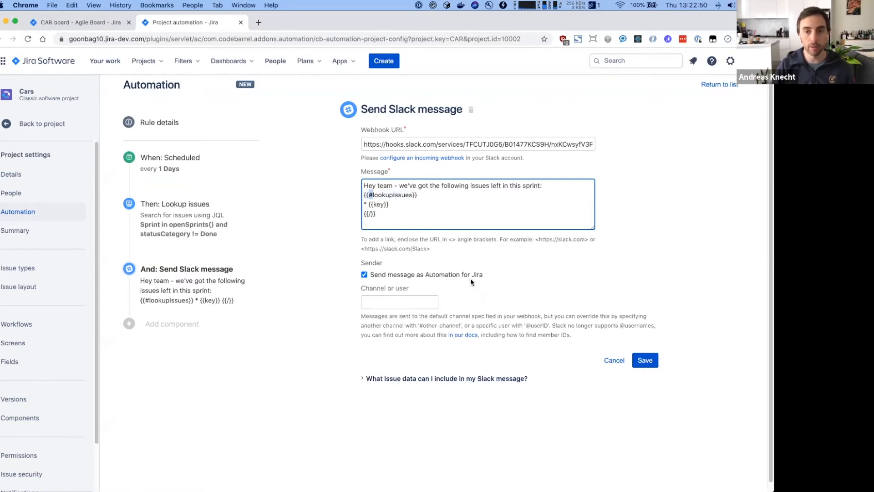
- Review the loop's * {{key}} line, deleting it and restoring it with undo
{"action": "left_click_drag", "start_coordinate": [377, 214], "coordinate": [341, 214]}
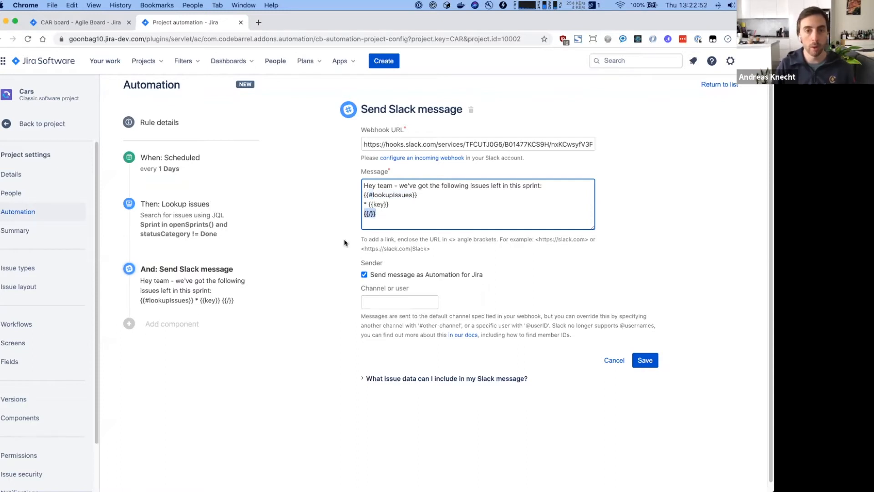
{"action": "double_click", "coordinate": [391, 196]}
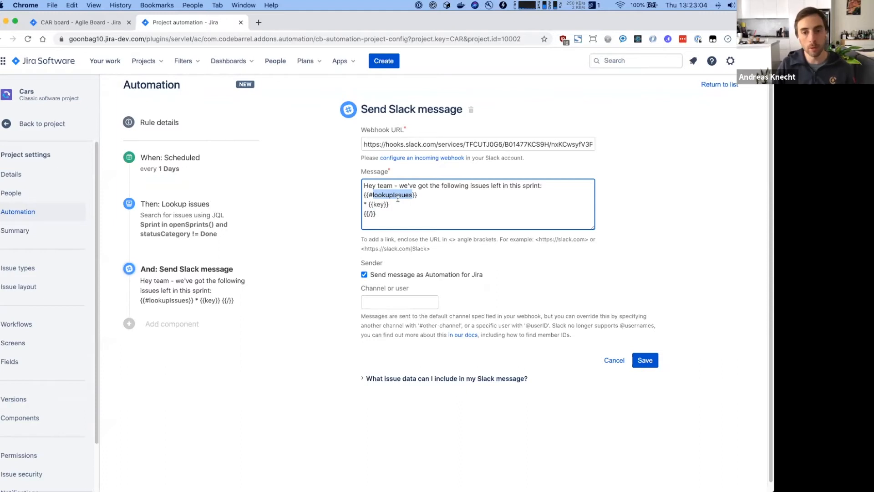
{"action": "left_click", "coordinate": [382, 221]}
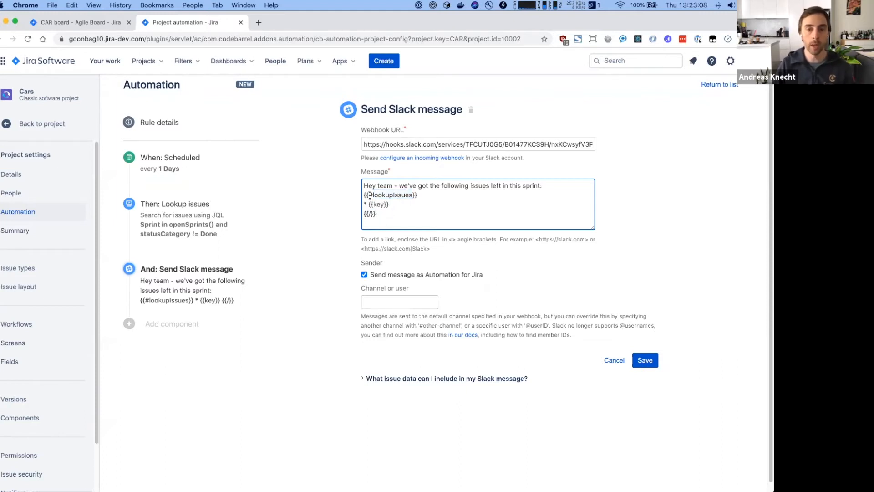
{"action": "left_click_drag", "start_coordinate": [369, 195], "coordinate": [373, 195]}
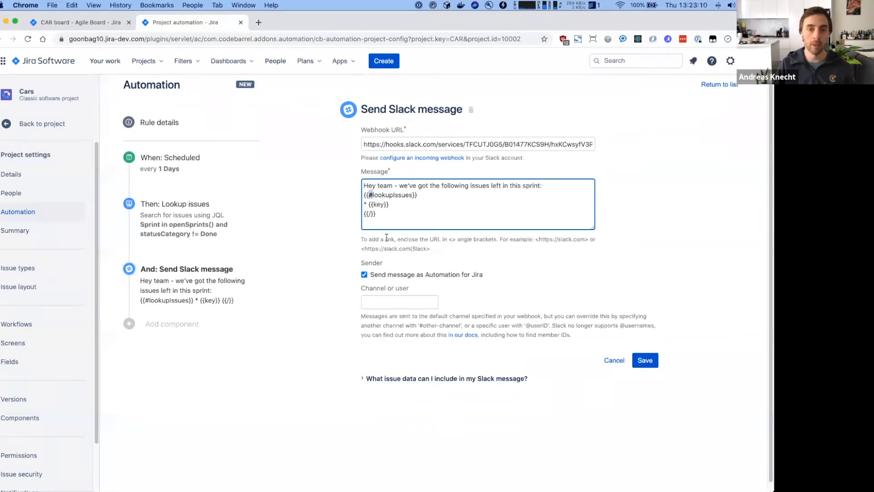
{"action": "left_click_drag", "start_coordinate": [376, 214], "coordinate": [363, 214]}
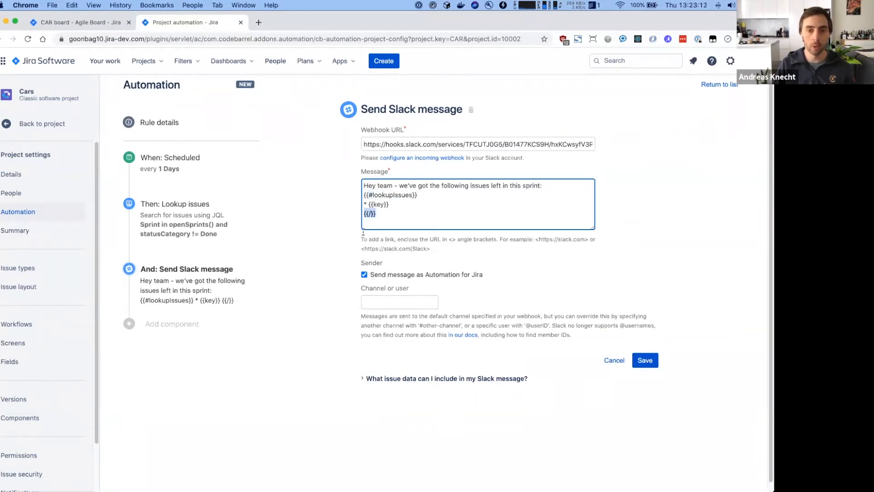
{"action": "left_click", "coordinate": [417, 206]}
{"action": "key", "text": "super+shift+Left"}
{"action": "key", "text": "BackSpace"}
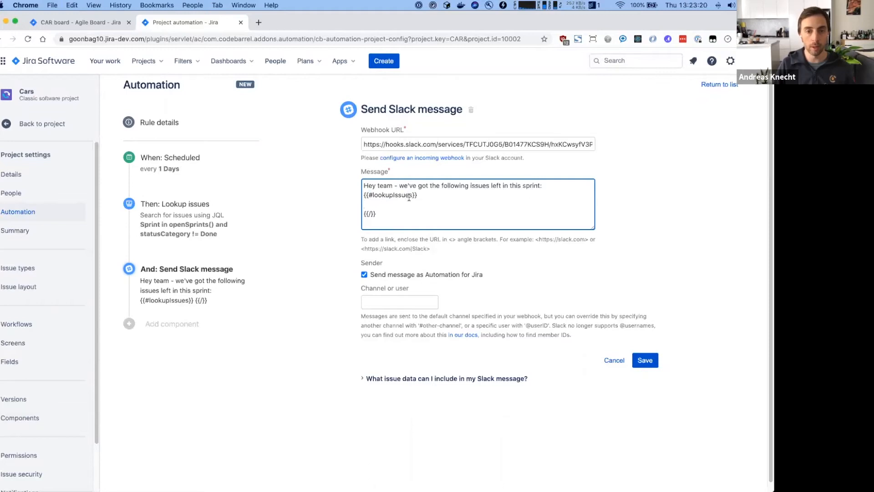
{"action": "key", "text": "super+z"}
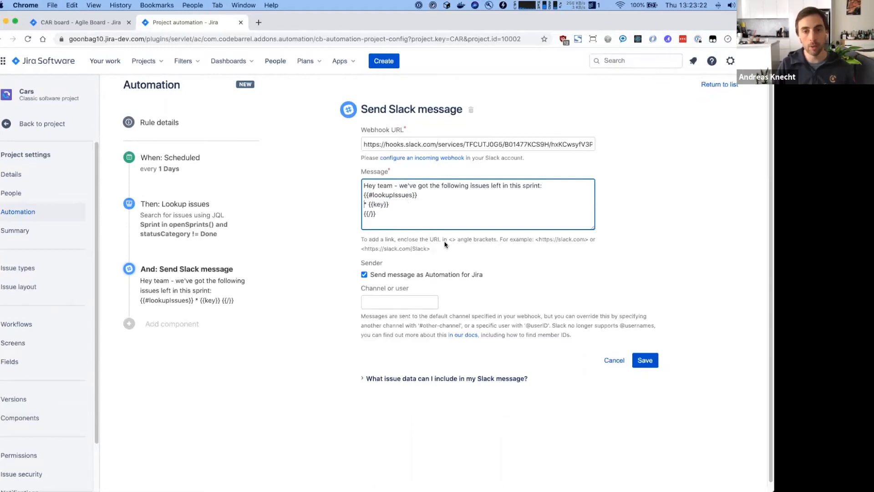
{"action": "key", "text": "shift+super+Right"}
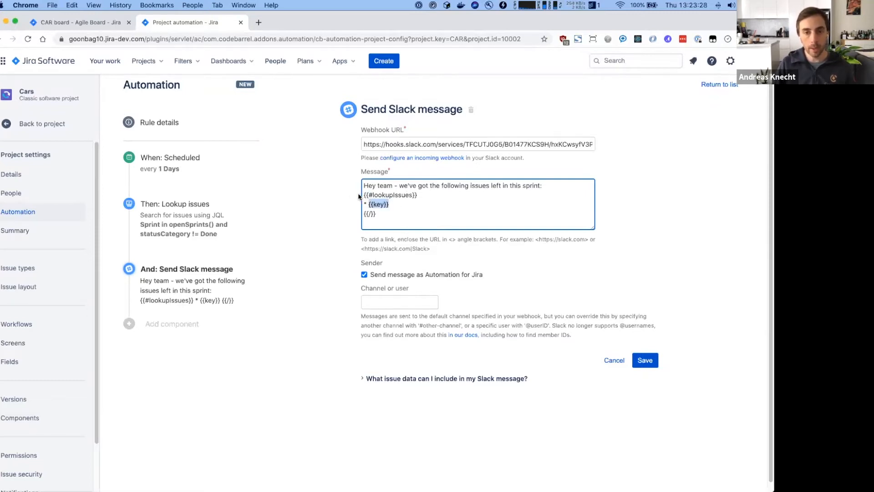
- Expand the help on which issue data can be included in the Slack message
{"action": "left_click_drag", "start_coordinate": [384, 213], "coordinate": [354, 191]}
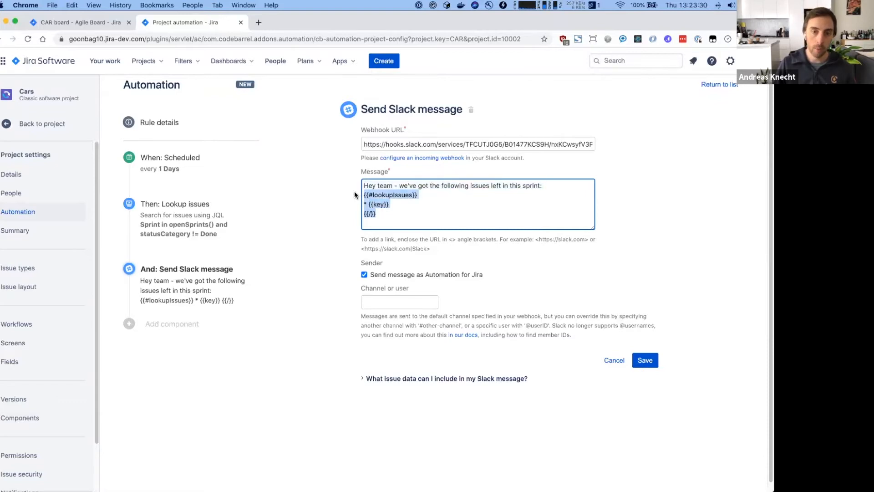
{"action": "left_click", "coordinate": [400, 377]}
{"action": "scroll", "coordinate": [399, 378], "scroll_direction": "down", "scroll_amount": 3}
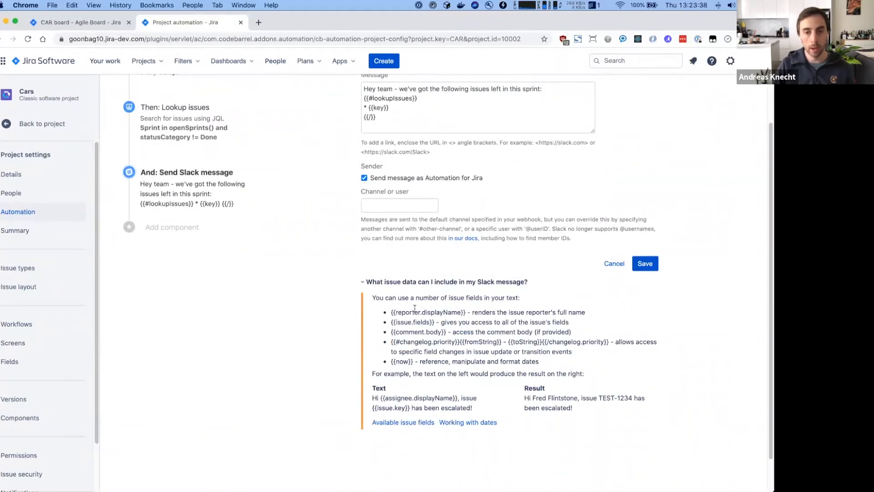
- Open the smart values documentation in a new tab and go to Smart values – general
{"action": "left_click", "coordinate": [401, 424], "text": "super"}
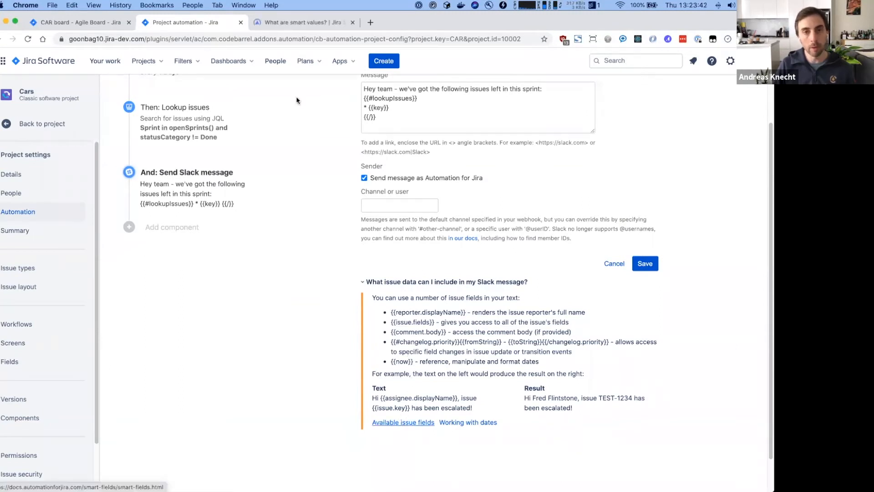
{"action": "left_click", "coordinate": [304, 18]}
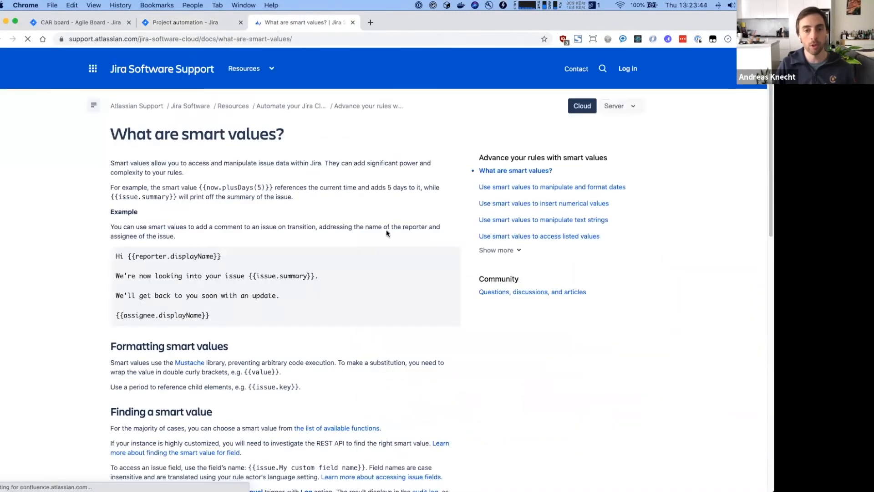
{"action": "scroll", "coordinate": [394, 390], "scroll_direction": "down", "scroll_amount": 5}
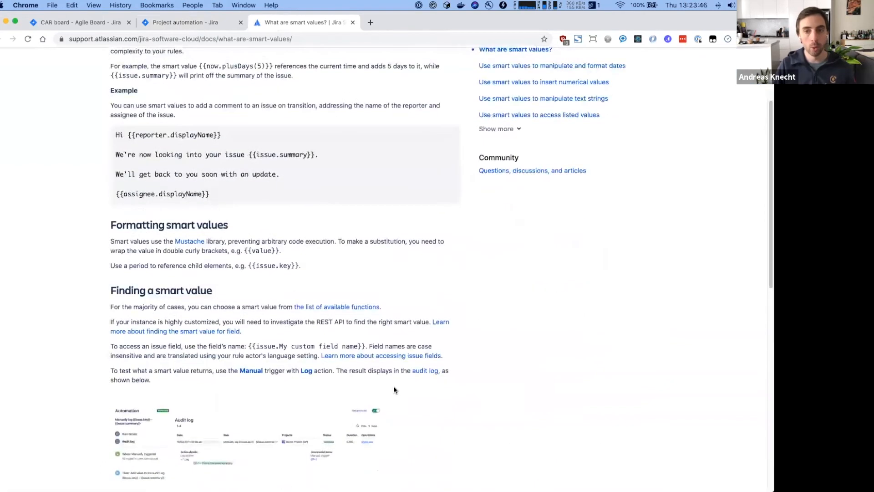
{"action": "scroll", "coordinate": [394, 390], "scroll_direction": "down", "scroll_amount": 10}
{"action": "scroll", "coordinate": [395, 390], "scroll_direction": "up", "scroll_amount": 12}
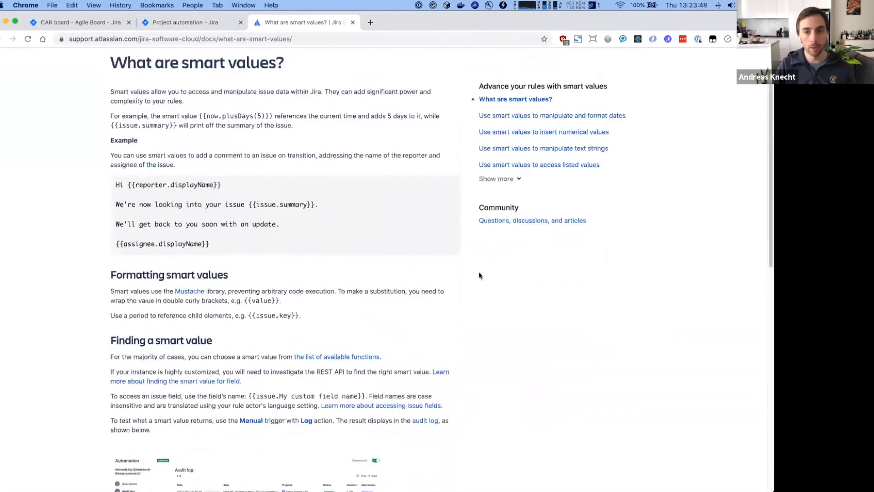
{"action": "left_click", "coordinate": [507, 180]}
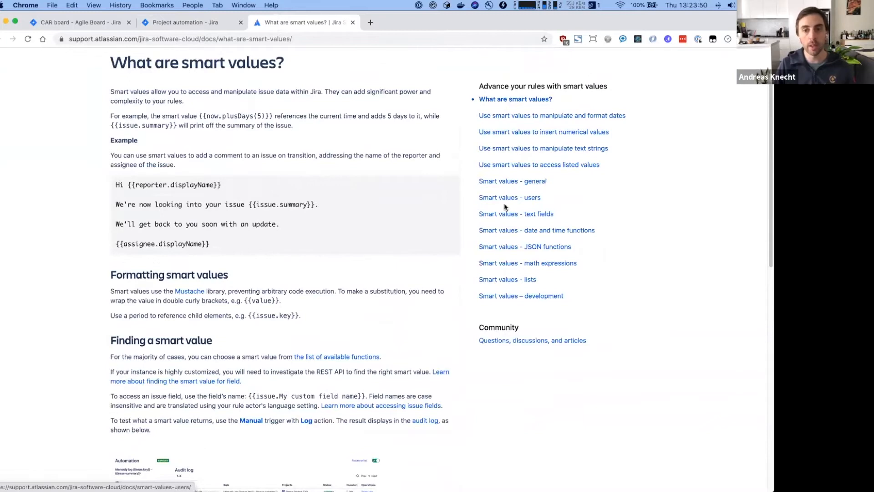
{"action": "left_click", "coordinate": [513, 182]}
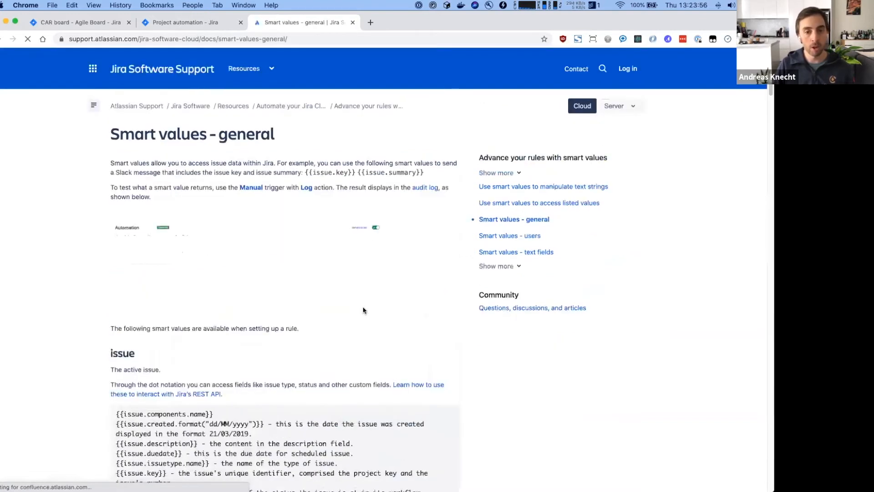
- Open the Smart values – lists page and highlight the example iterating over labels
{"action": "scroll", "coordinate": [224, 357], "scroll_direction": "down", "scroll_amount": 10}
{"action": "scroll", "coordinate": [223, 357], "scroll_direction": "down", "scroll_amount": 5}
{"action": "scroll", "coordinate": [273, 324], "scroll_direction": "up", "scroll_amount": 15}
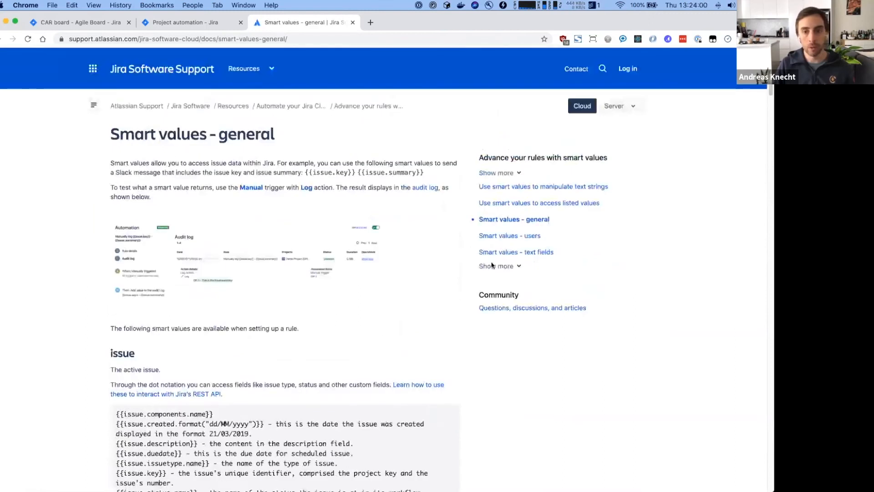
{"action": "left_click", "coordinate": [496, 266]}
{"action": "left_click", "coordinate": [509, 317]}
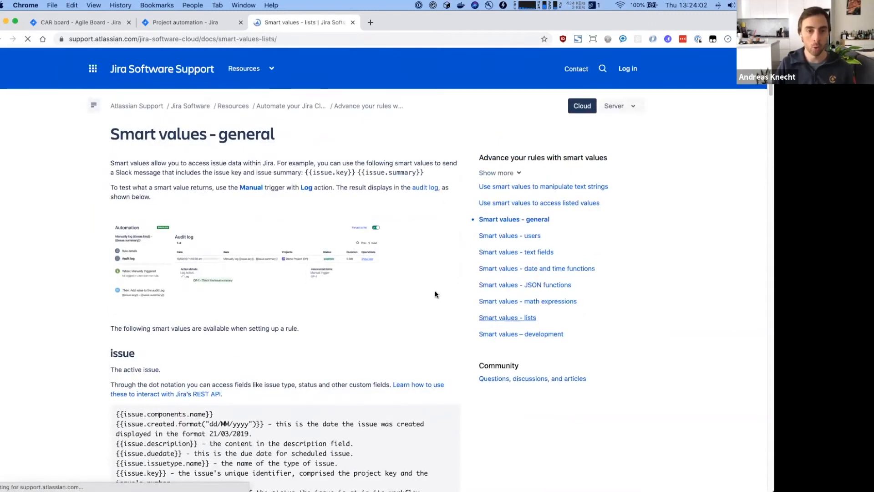
{"action": "scroll", "coordinate": [414, 285], "scroll_direction": "down", "scroll_amount": 3}
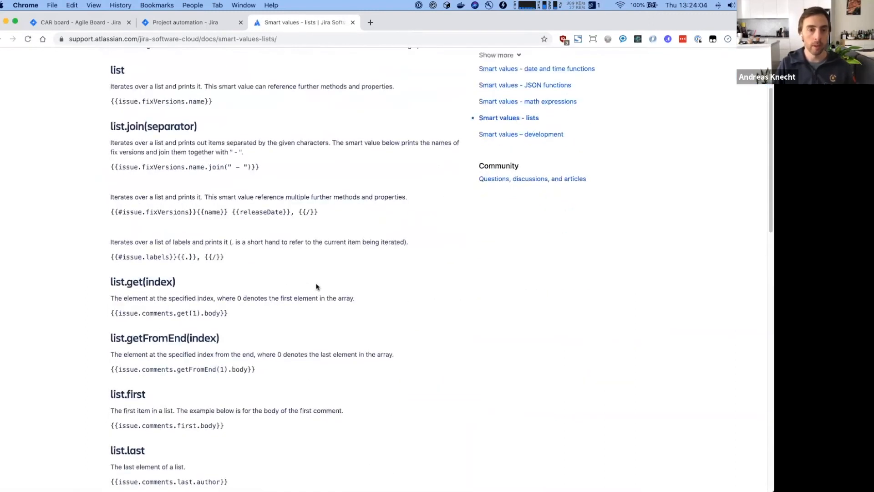
{"action": "scroll", "coordinate": [269, 277], "scroll_direction": "down", "scroll_amount": 2}
{"action": "left_click_drag", "start_coordinate": [112, 160], "coordinate": [228, 164]}
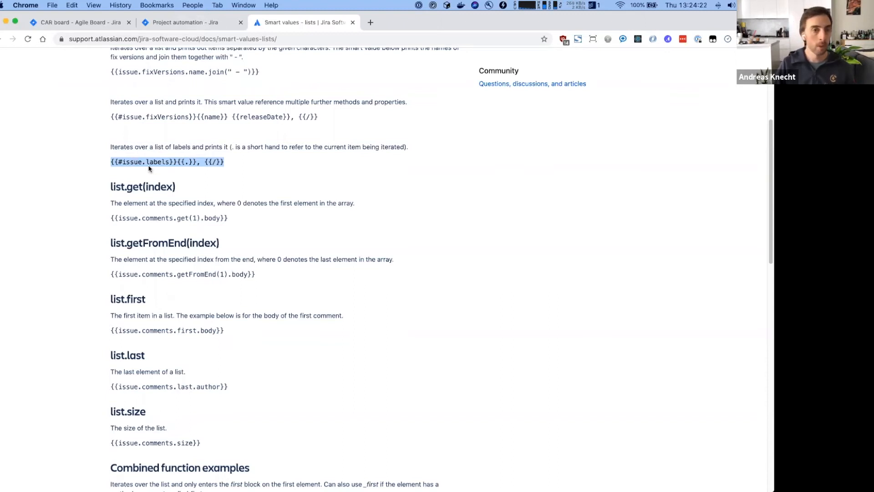
{"action": "left_click", "coordinate": [208, 28]}
- Save the Slack step, name the rule 'Notify about open issues in Sprint' from clipboard history, and enable it
{"action": "scroll", "coordinate": [302, 245], "scroll_direction": "up", "scroll_amount": 2}
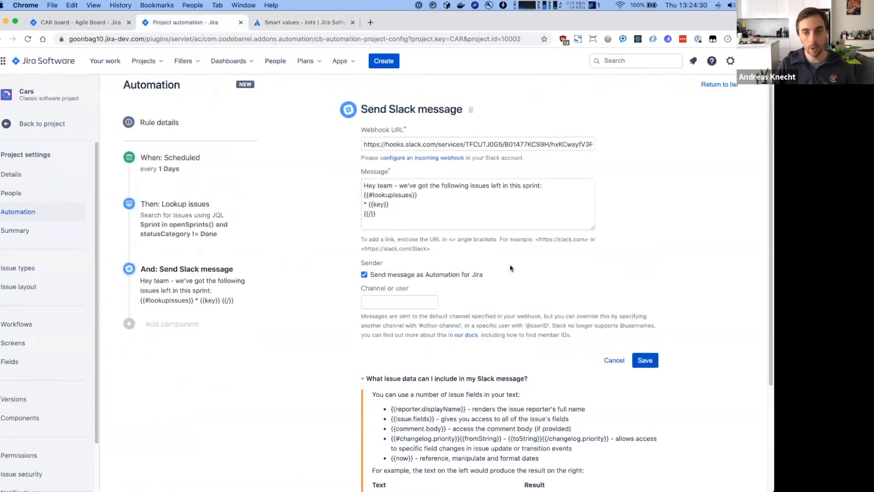
{"action": "left_click", "coordinate": [645, 360]}
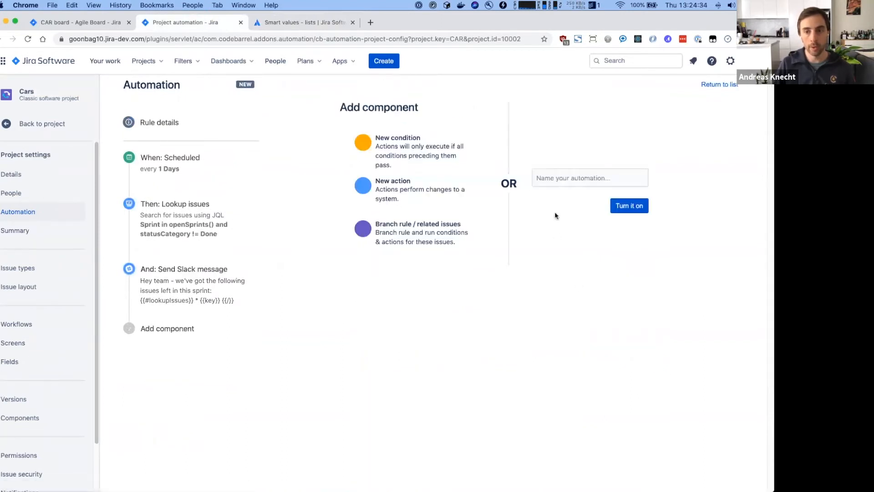
{"action": "left_click", "coordinate": [559, 182]}
{"action": "key", "text": "super+alt+c"}
{"action": "type", "text": "Noti"}
{"action": "key", "text": "Return"}
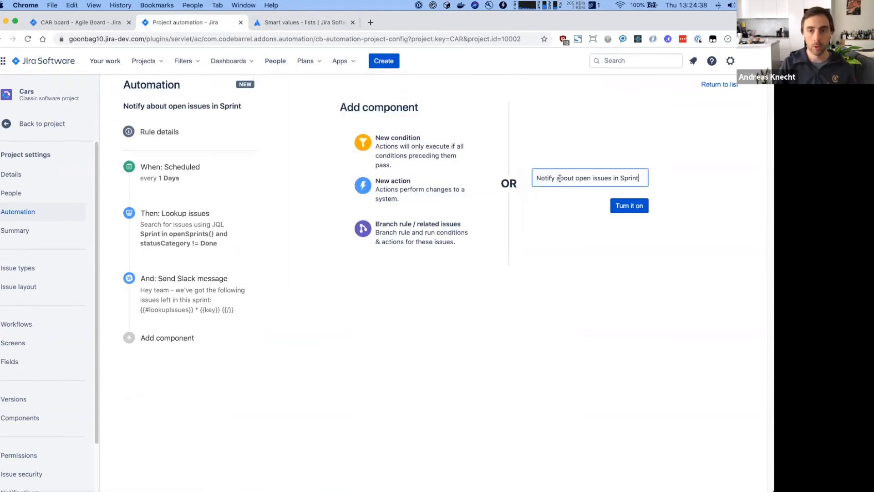
{"action": "left_click", "coordinate": [639, 207]}
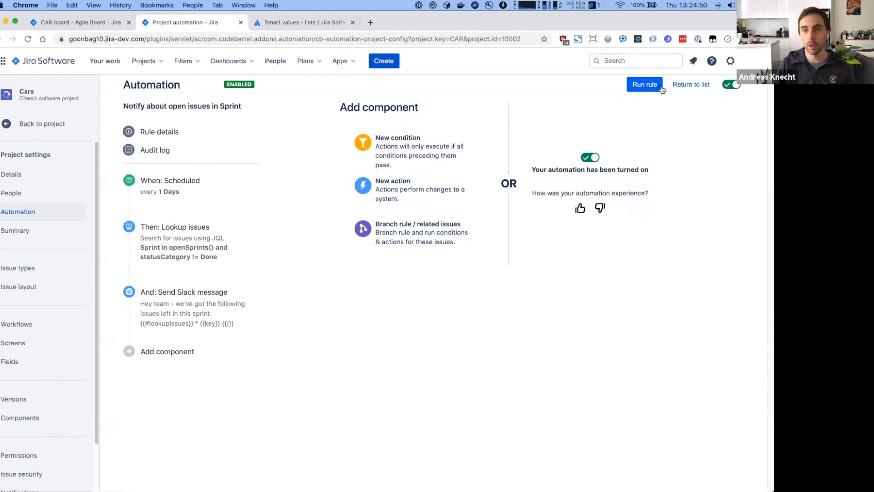
- Run the rule and check the audit log's SUCCESS entry for the Slack message on six CAR issues
{"action": "left_click", "coordinate": [642, 91]}
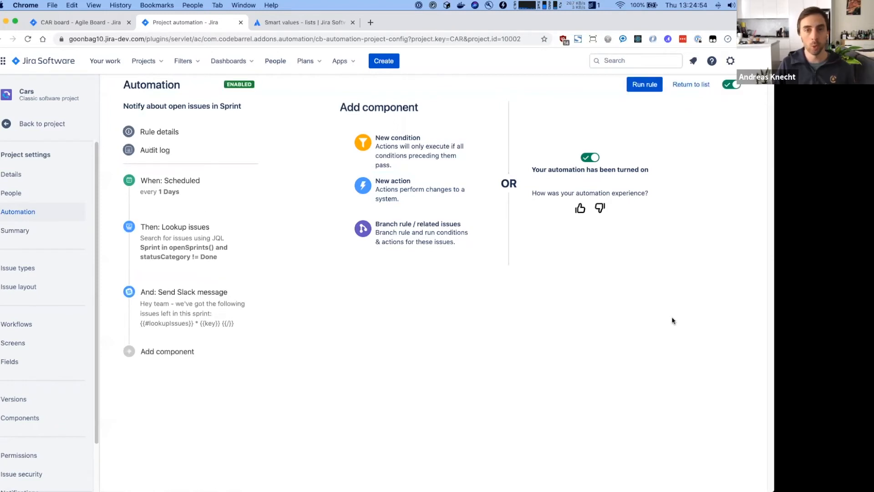
{"action": "left_click", "coordinate": [164, 152]}
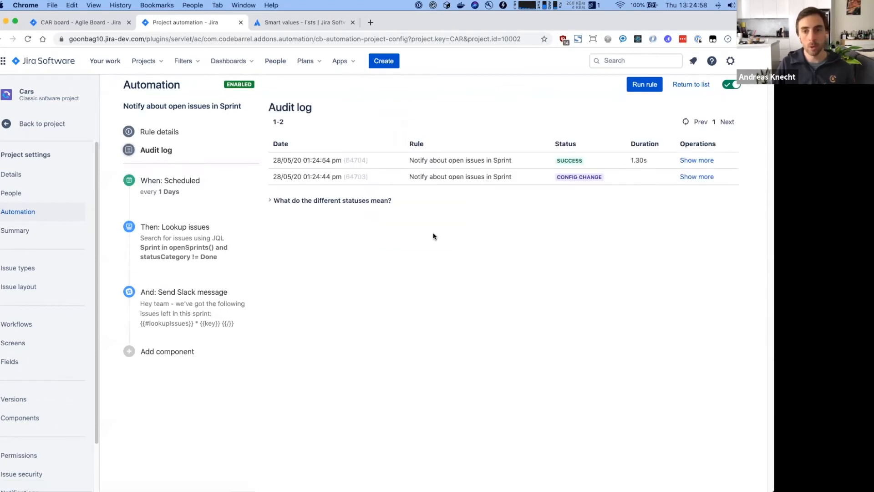
{"action": "left_click", "coordinate": [689, 160]}
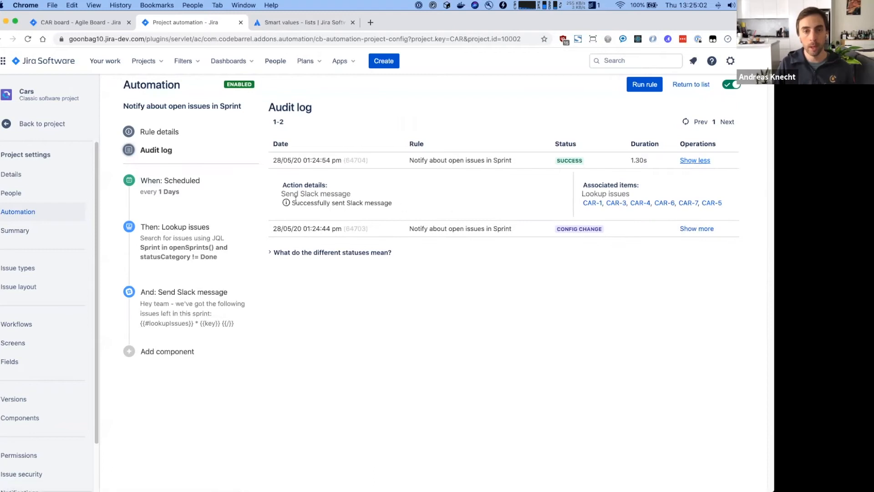
{"action": "left_click_drag", "start_coordinate": [291, 204], "coordinate": [397, 206]}
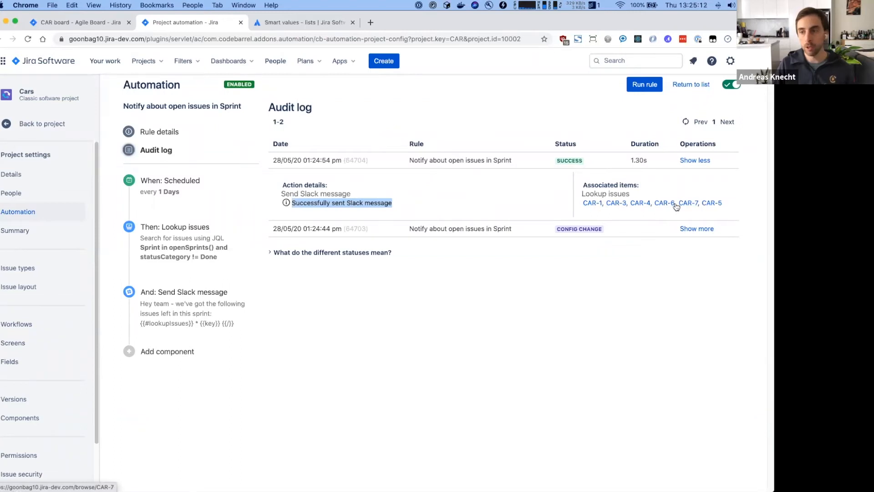
- Review the #automation-demo post listing six open CAR issues, then return to the CAR Sprint 1 board
{"action": "key", "text": "super+Tab"}
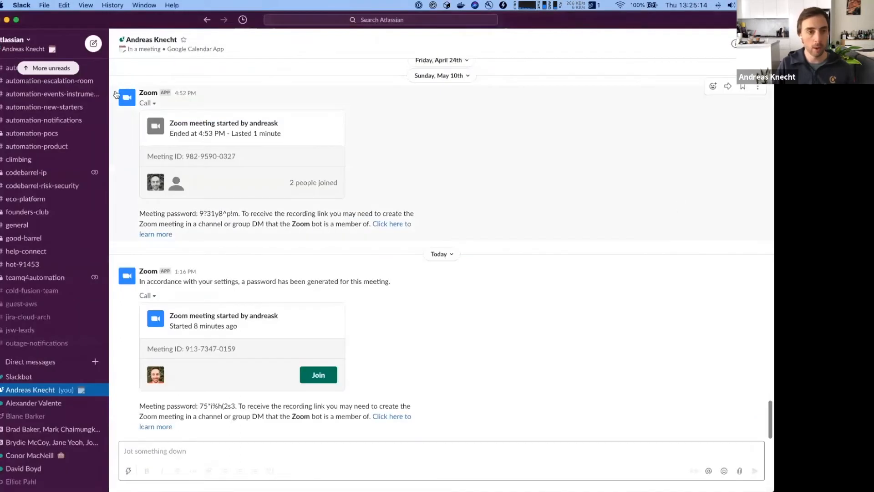
{"action": "scroll", "coordinate": [56, 236], "scroll_direction": "up", "scroll_amount": 10}
{"action": "left_click", "coordinate": [56, 233]}
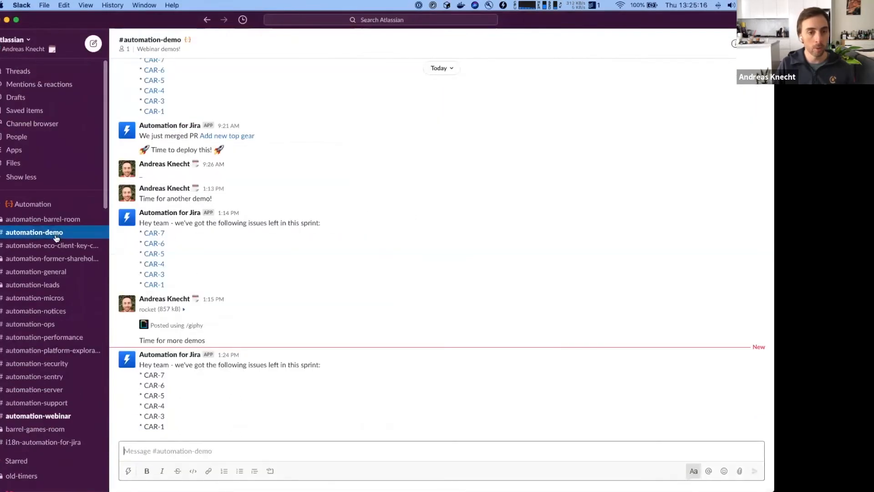
{"action": "left_click_drag", "start_coordinate": [188, 428], "coordinate": [135, 364]}
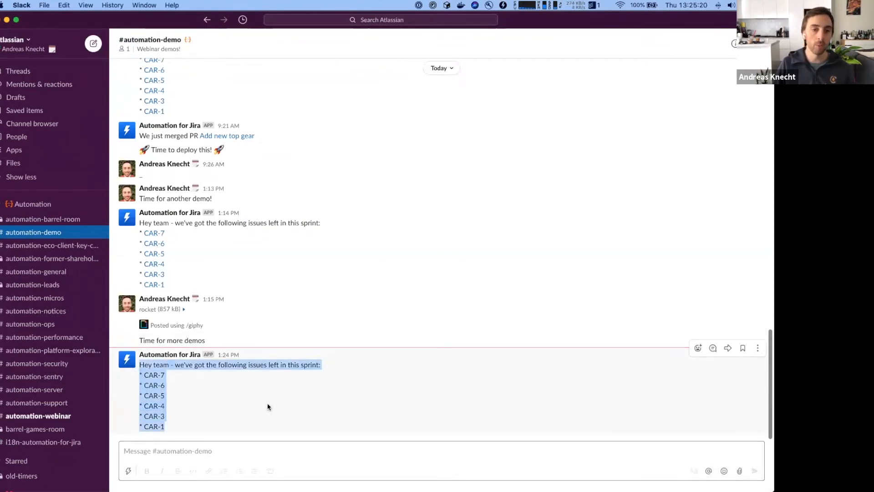
{"action": "left_click", "coordinate": [182, 431]}
{"action": "left_click_drag", "start_coordinate": [165, 434], "coordinate": [196, 426]}
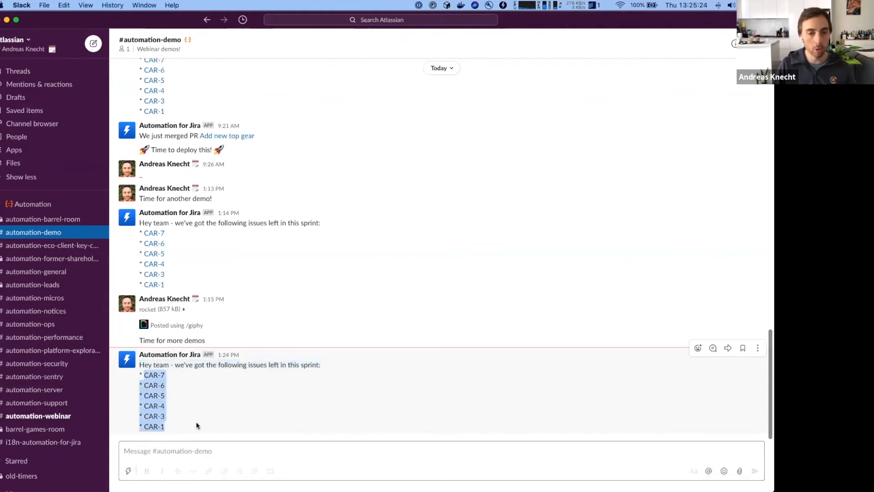
{"action": "left_click", "coordinate": [173, 428]}
{"action": "left_click_drag", "start_coordinate": [143, 416], "coordinate": [171, 424]}
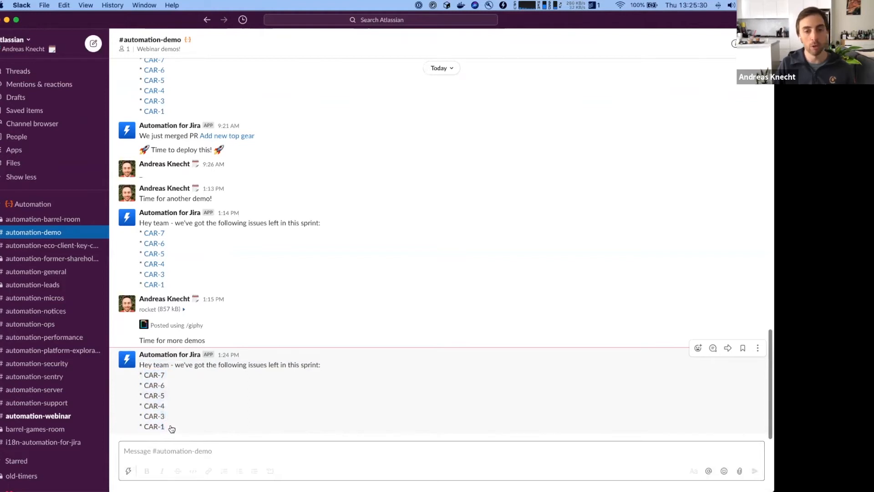
{"action": "key", "text": "super+Tab"}
{"action": "left_click", "coordinate": [103, 25]}
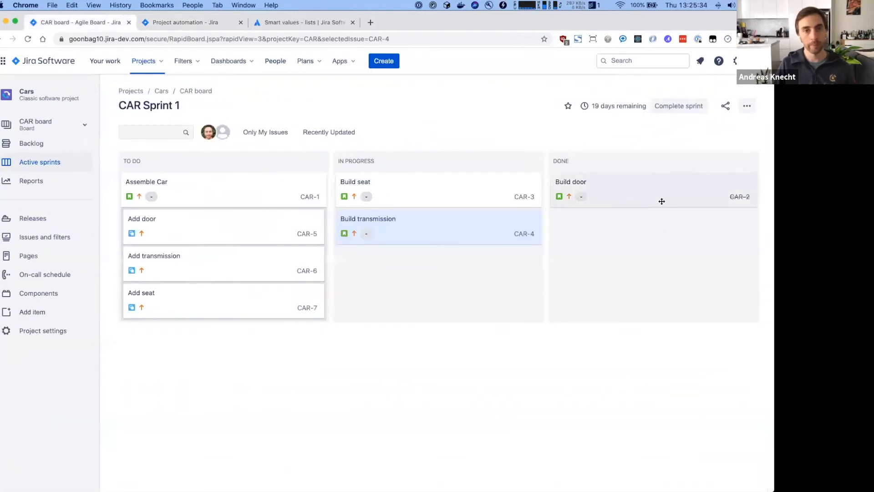
- Change the Slack message's issue line to * <{{url}}|{{key}}>
{"action": "left_click", "coordinate": [179, 24]}
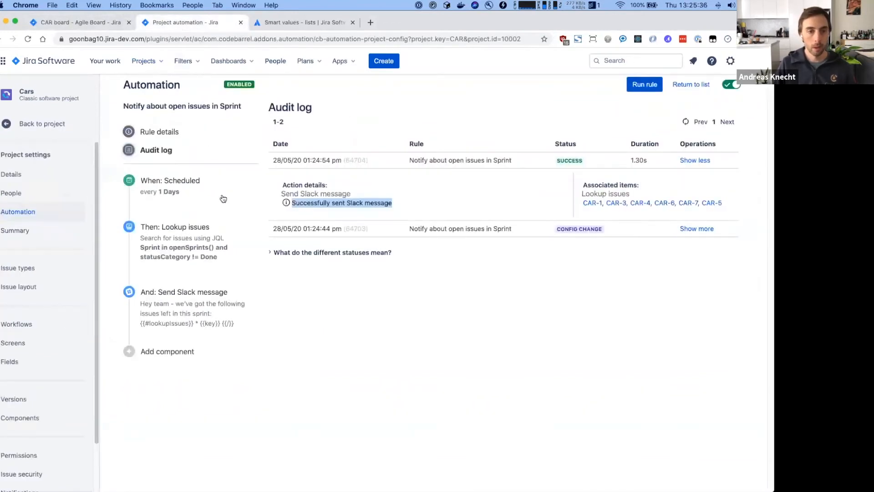
{"action": "left_click", "coordinate": [193, 287]}
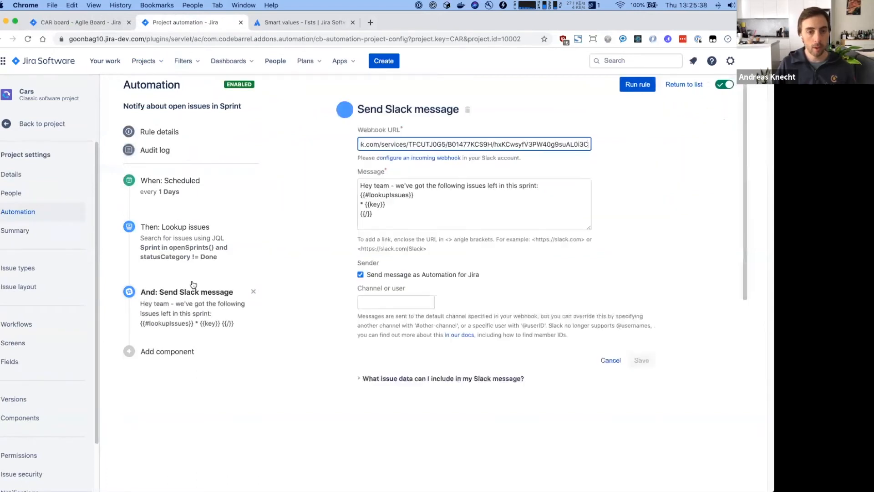
{"action": "left_click", "coordinate": [400, 204]}
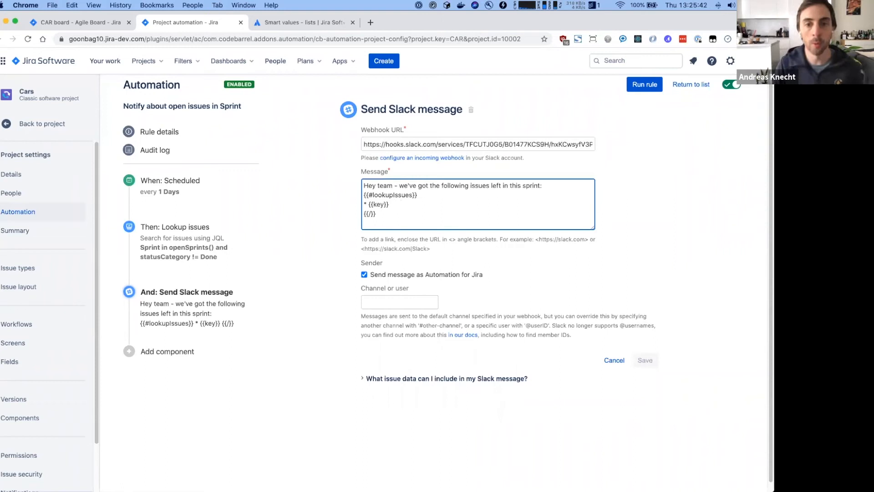
{"action": "left_click", "coordinate": [369, 204]}
{"action": "type", "text": "<{{url}}|{{key}}>"}
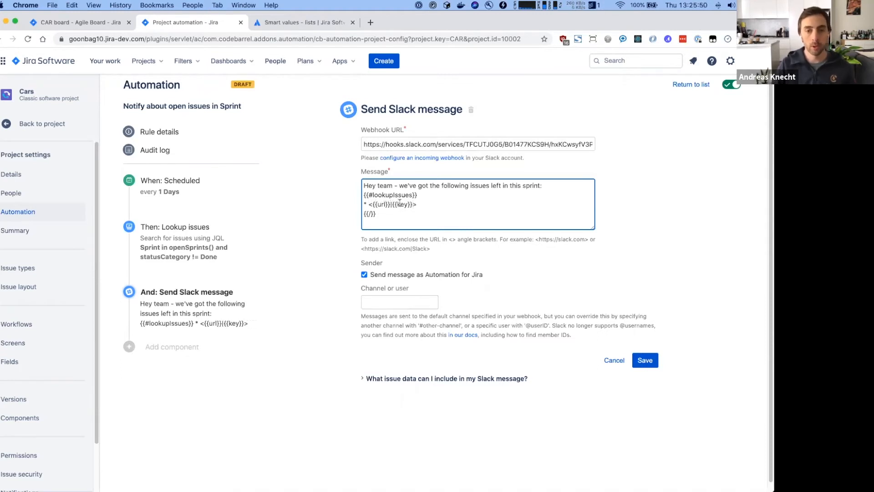
- Compare against the help's link format example, checking its URL and label parts
{"action": "left_click", "coordinate": [433, 252]}
{"action": "left_click_drag", "start_coordinate": [433, 252], "coordinate": [355, 247]}
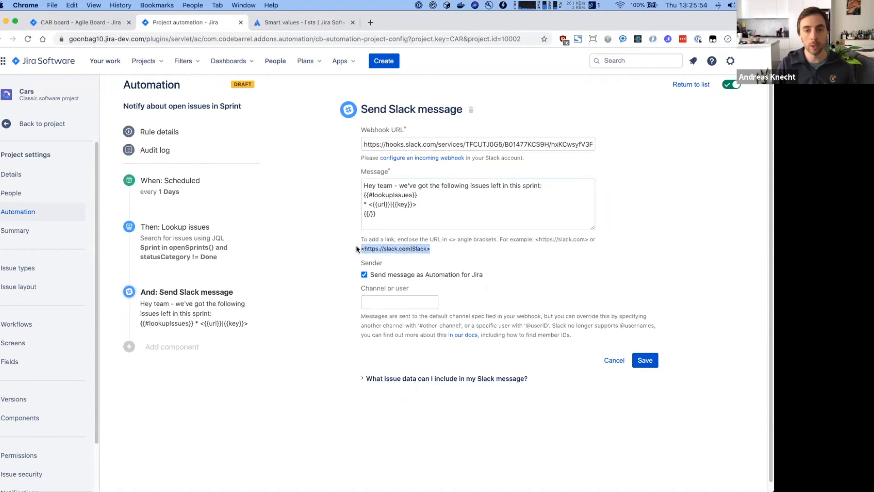
{"action": "left_click", "coordinate": [398, 258]}
{"action": "left_click_drag", "start_coordinate": [365, 248], "coordinate": [410, 249]}
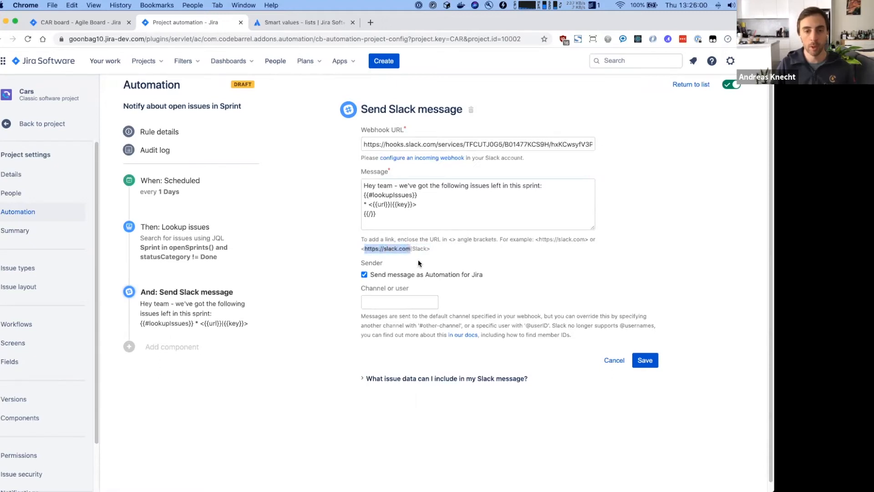
{"action": "left_click", "coordinate": [420, 255]}
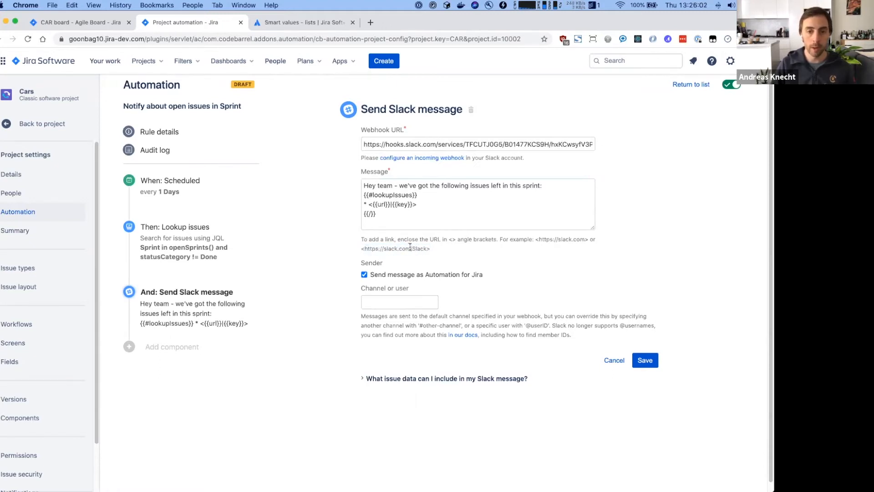
{"action": "double_click", "coordinate": [422, 248]}
- Verify {{url}} as link target and {{key}} as label, then save the Slack message step
{"action": "left_click", "coordinate": [417, 205]}
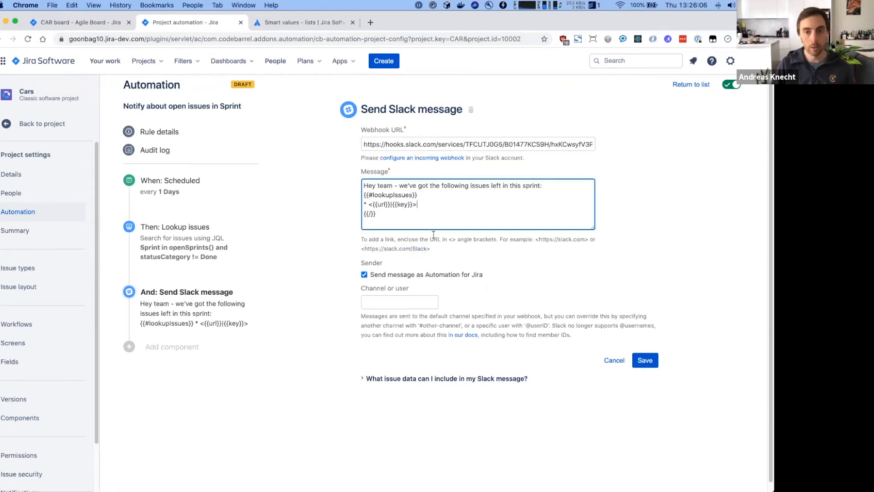
{"action": "left_click", "coordinate": [374, 204]}
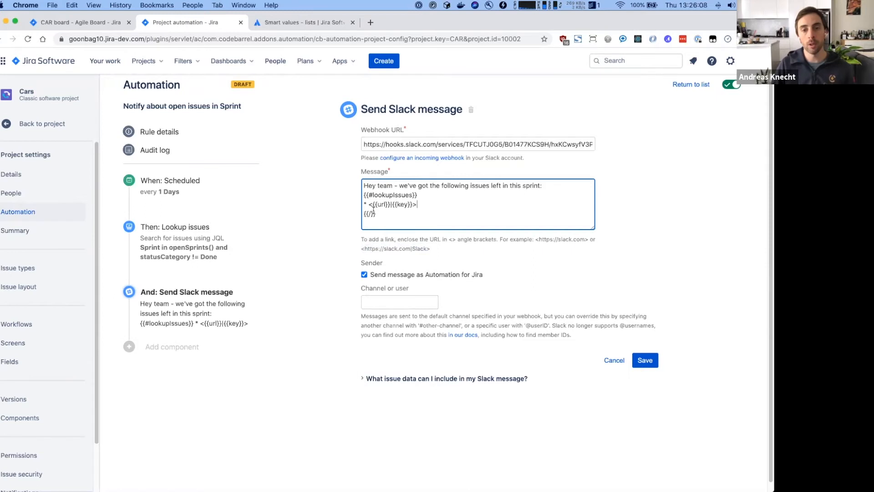
{"action": "left_click", "coordinate": [390, 205], "text": "shift"}
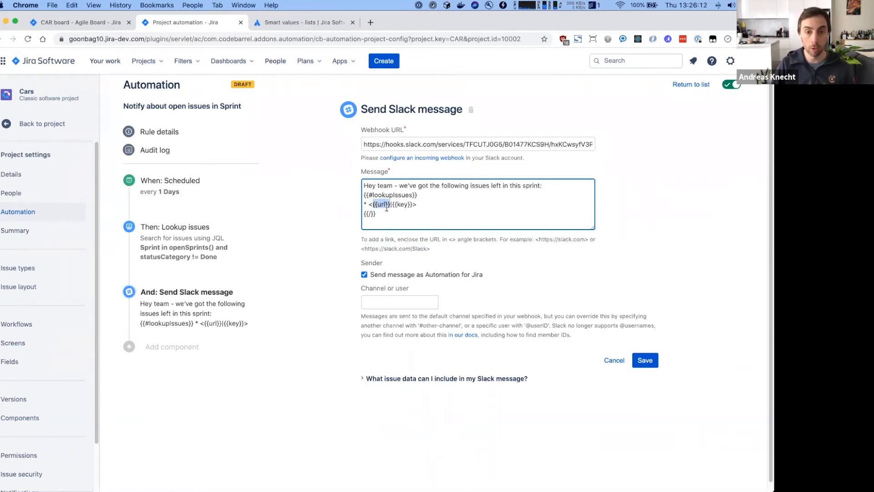
{"action": "left_click_drag", "start_coordinate": [392, 204], "coordinate": [413, 205]}
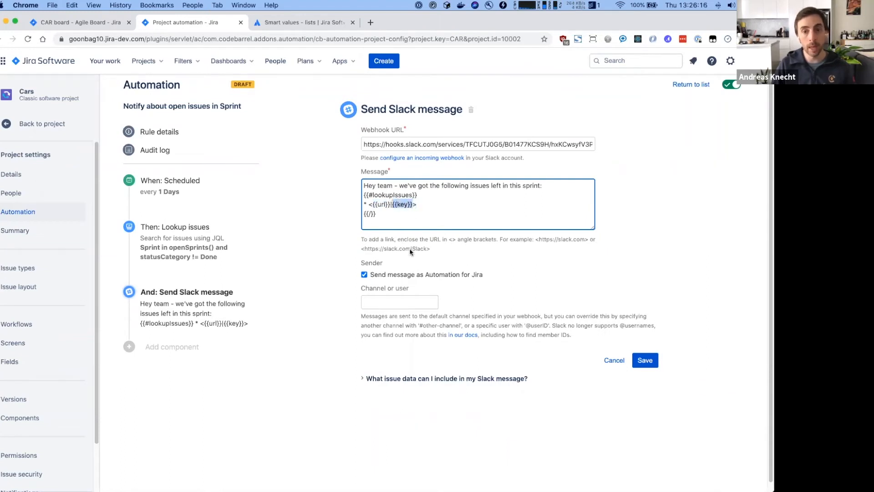
{"action": "left_click", "coordinate": [452, 204]}
{"action": "left_click", "coordinate": [651, 361]}
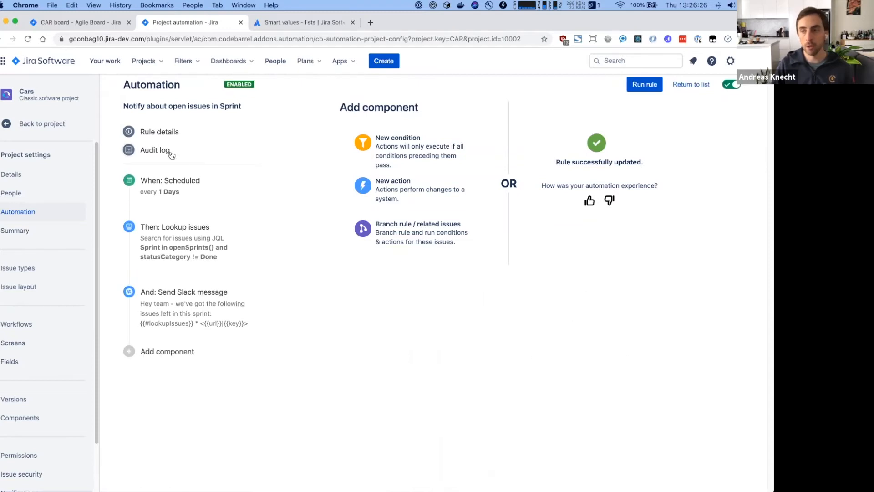
{"action": "key", "text": "super+Tab"}
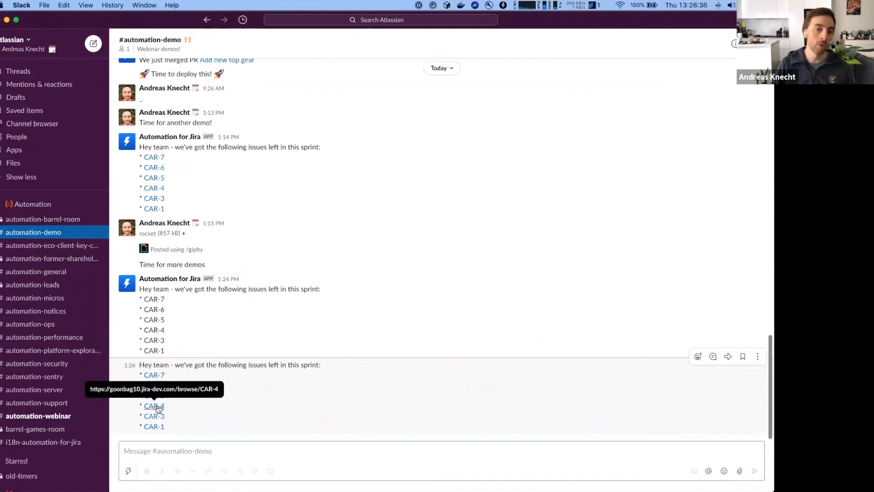
- Return to the Cars project automation rules list in the browser
{"action": "key", "text": "super+Tab"}
{"action": "left_click", "coordinate": [176, 314]}
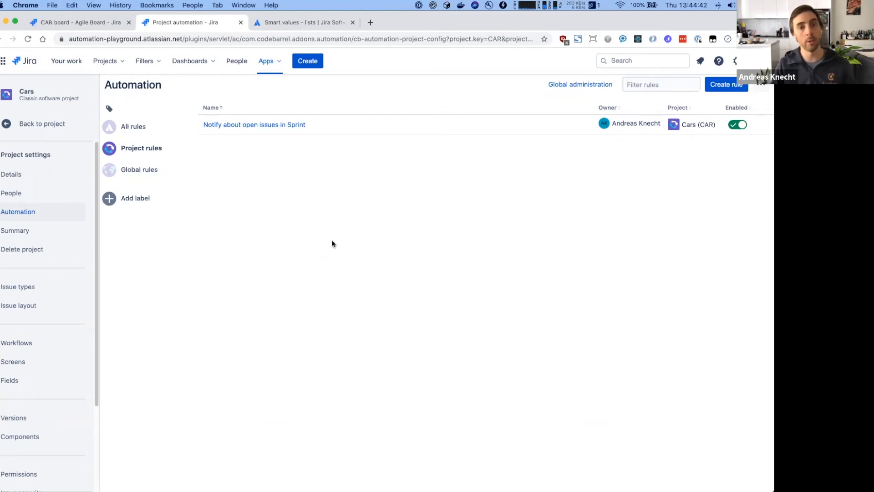
{"action": "left_click", "coordinate": [68, 23]}
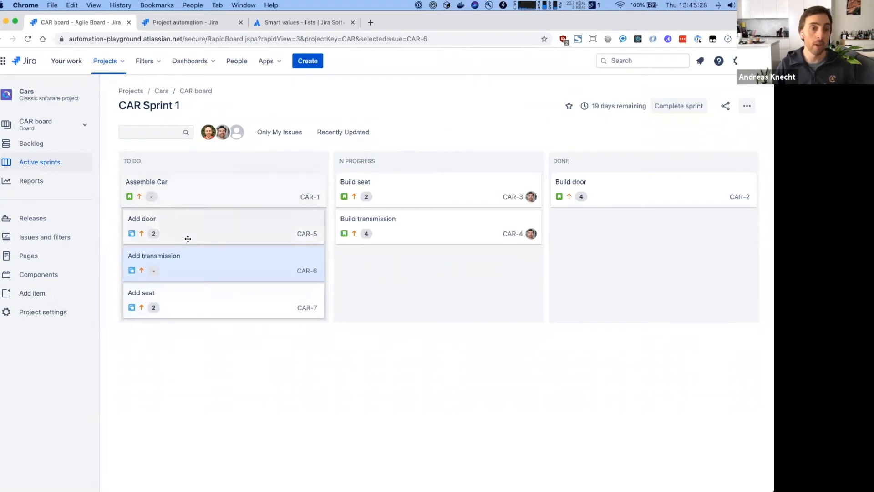
{"action": "left_click", "coordinate": [212, 26]}
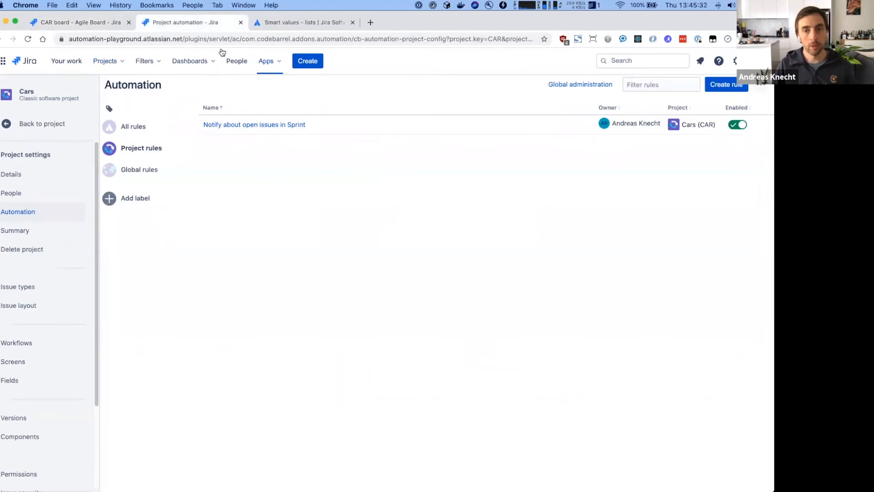
- Create a rule triggered by a Field value changed on Story Points
{"action": "left_click", "coordinate": [727, 84]}
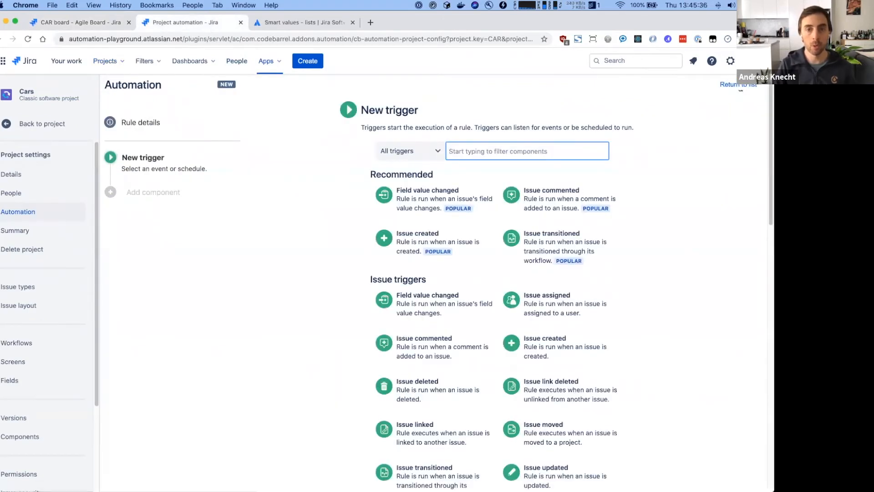
{"action": "left_click", "coordinate": [460, 207]}
{"action": "type", "text": "story"}
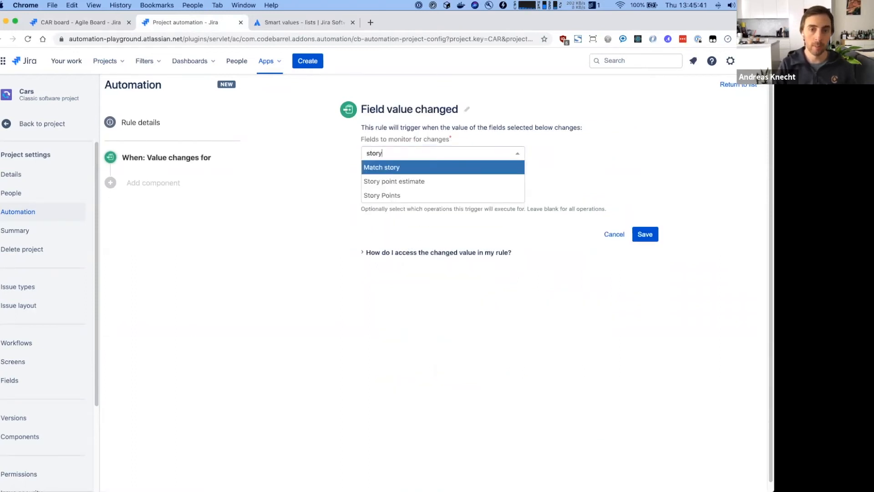
{"action": "left_click", "coordinate": [443, 196]}
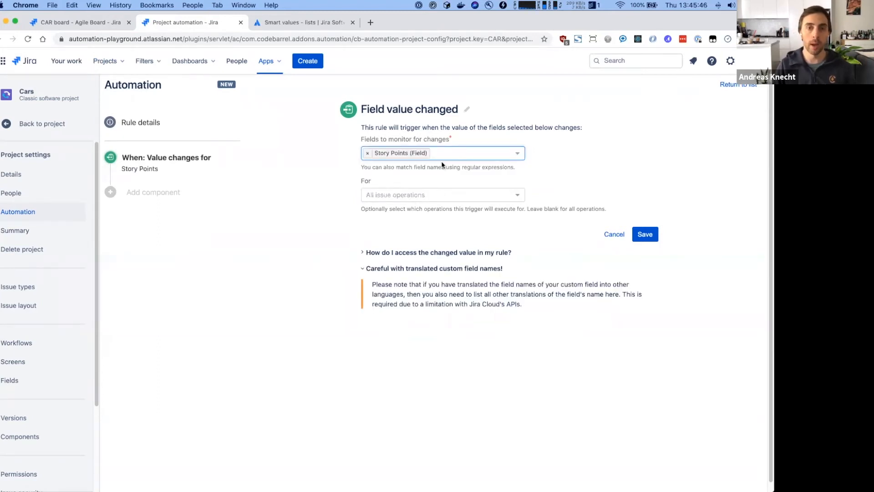
{"action": "left_click", "coordinate": [644, 234]}
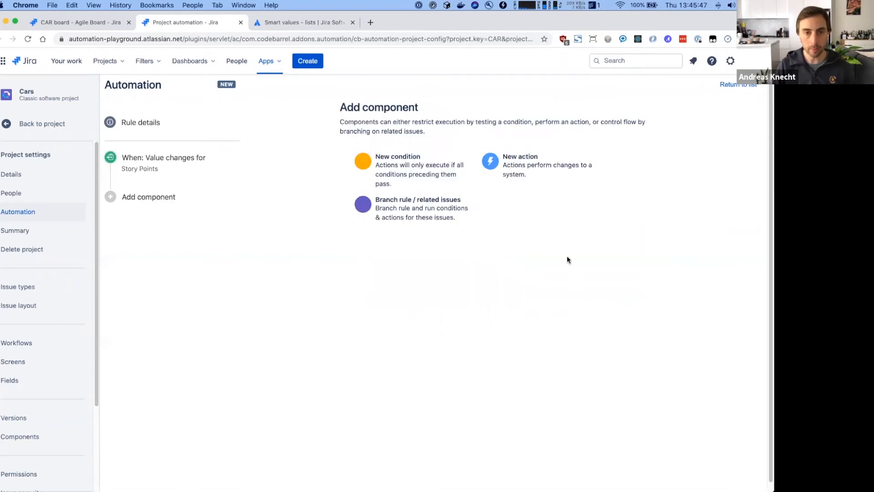
- Add an Issue fields condition: Issue Type is one of Sub-task
{"action": "left_click", "coordinate": [425, 179]}
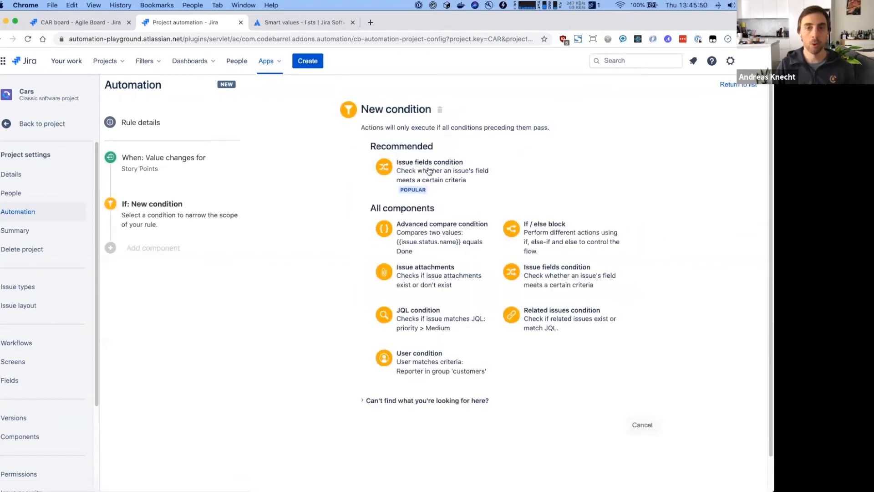
{"action": "left_click", "coordinate": [429, 171]}
{"action": "left_click", "coordinate": [428, 158]}
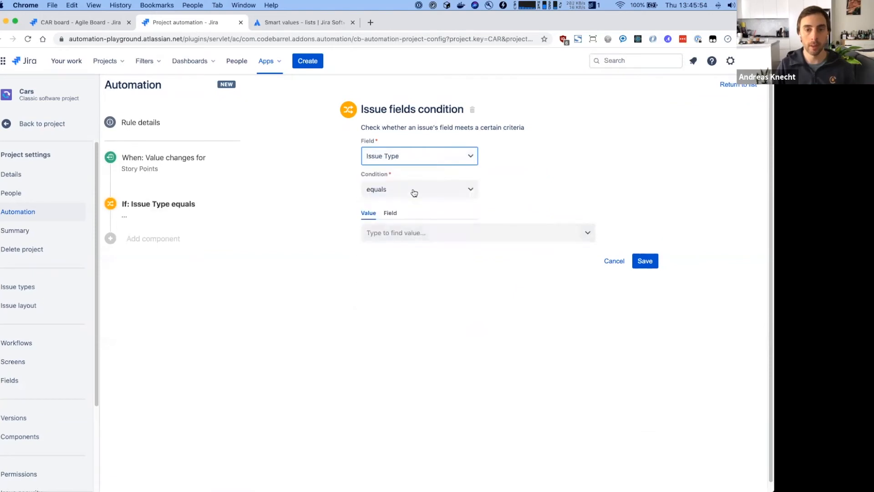
{"action": "left_click", "coordinate": [414, 191]}
{"action": "left_click", "coordinate": [403, 242]}
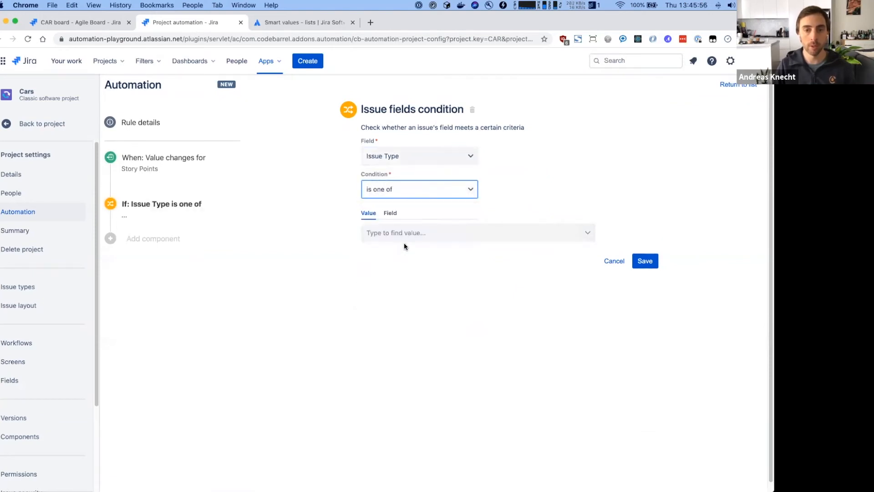
{"action": "left_click", "coordinate": [403, 241]}
{"action": "left_click", "coordinate": [400, 270]}
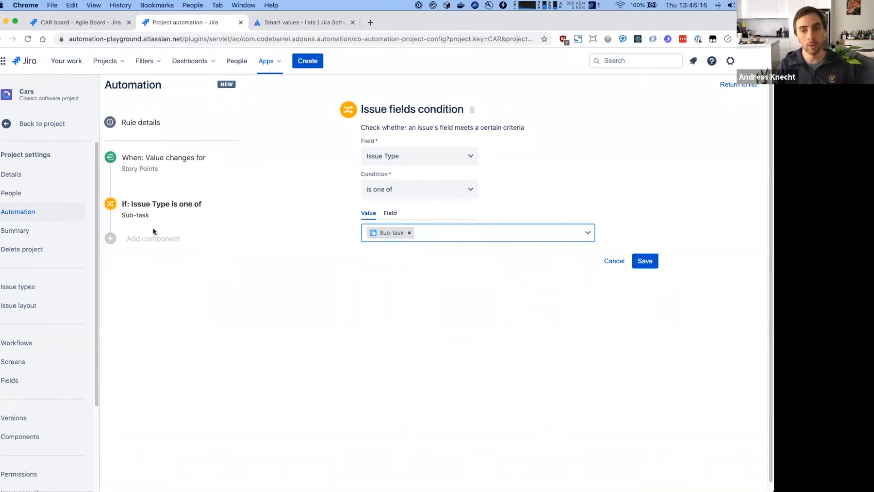
{"action": "left_click", "coordinate": [652, 268]}
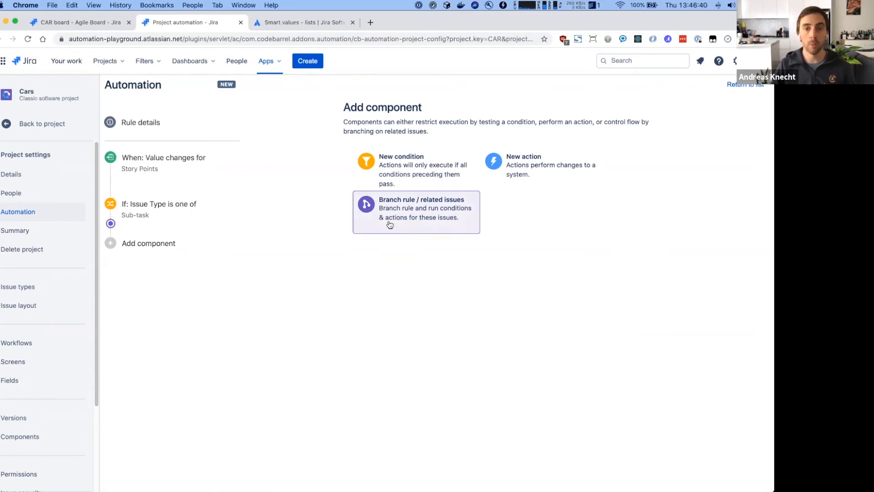
- Add a related-issues branch targeting the Parent issue and start a new action inside it
{"action": "left_click", "coordinate": [423, 221]}
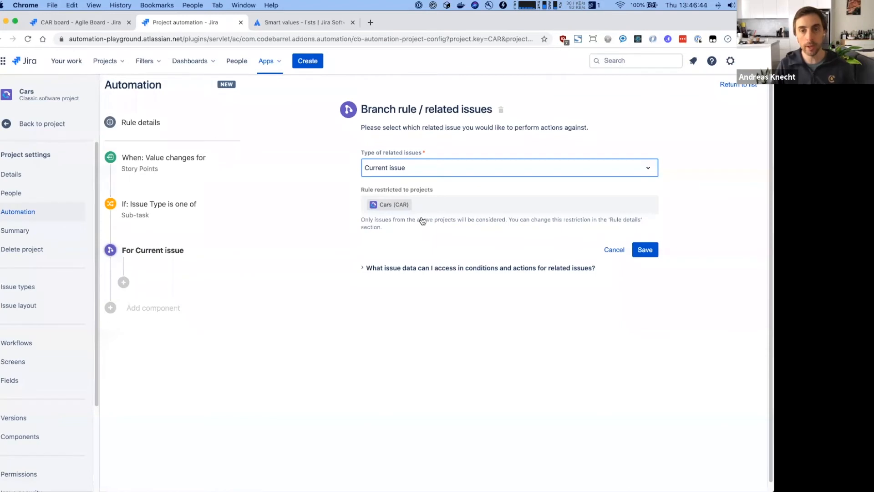
{"action": "left_click", "coordinate": [446, 171]}
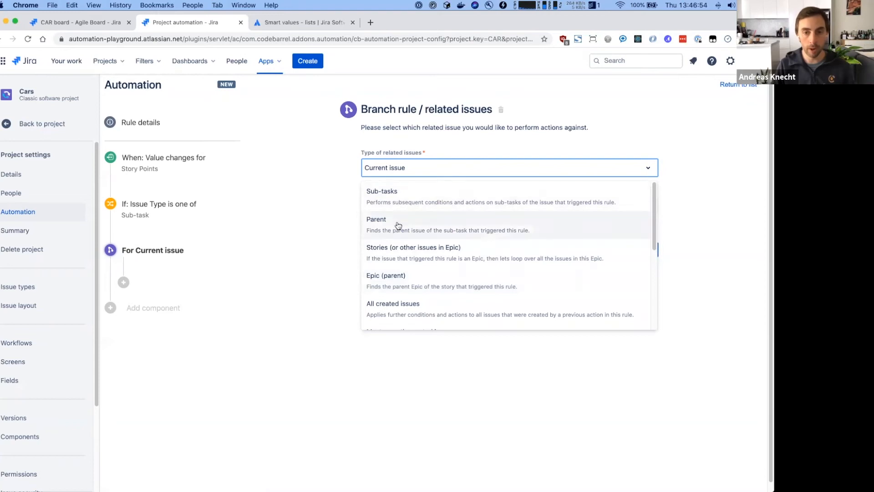
{"action": "scroll", "coordinate": [400, 289], "scroll_direction": "down", "scroll_amount": 5}
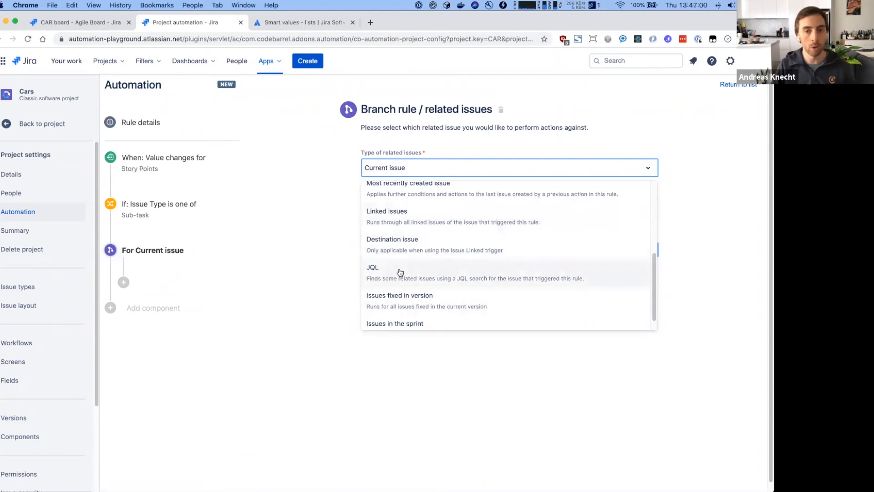
{"action": "scroll", "coordinate": [401, 272], "scroll_direction": "up", "scroll_amount": 5}
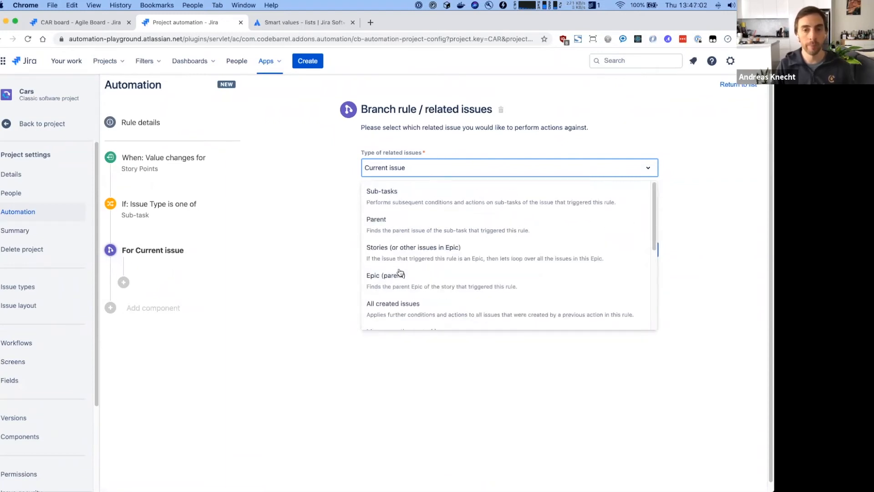
{"action": "left_click", "coordinate": [395, 231]}
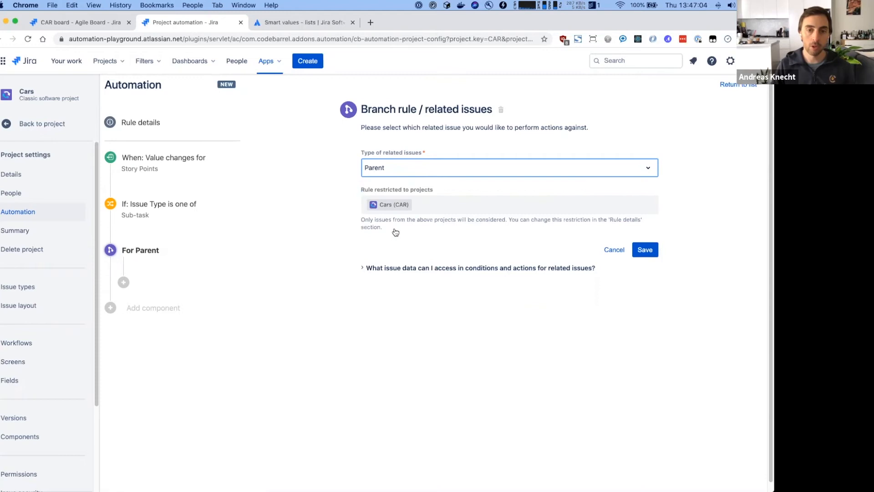
{"action": "left_click", "coordinate": [644, 249]}
{"action": "left_click", "coordinate": [543, 173]}
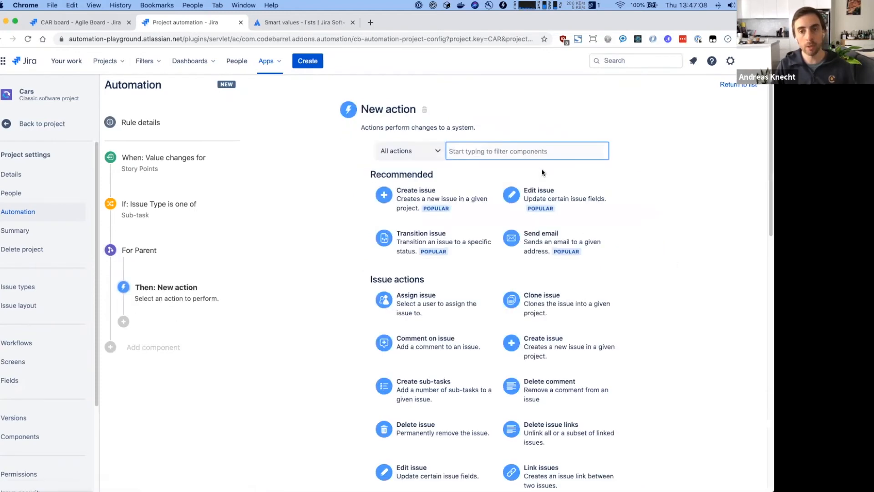
- Add Story Points to the fields set by the Edit issue action
{"action": "left_click", "coordinate": [545, 198]}
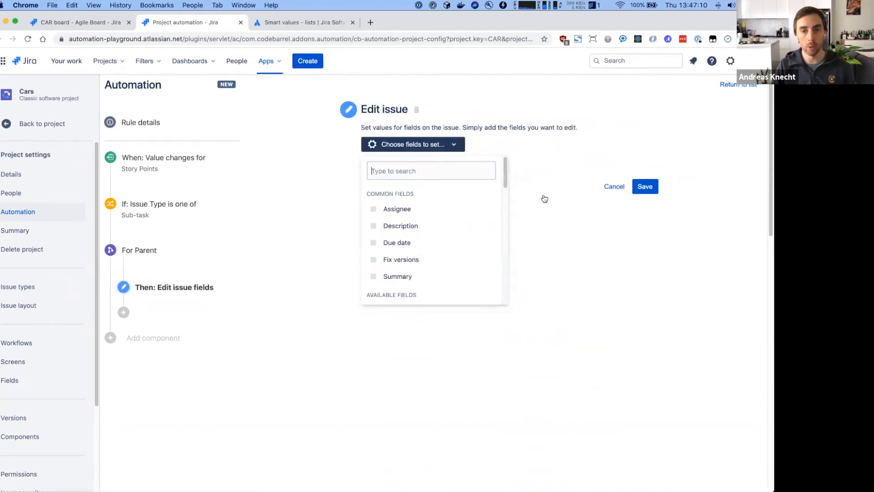
{"action": "type", "text": "story"}
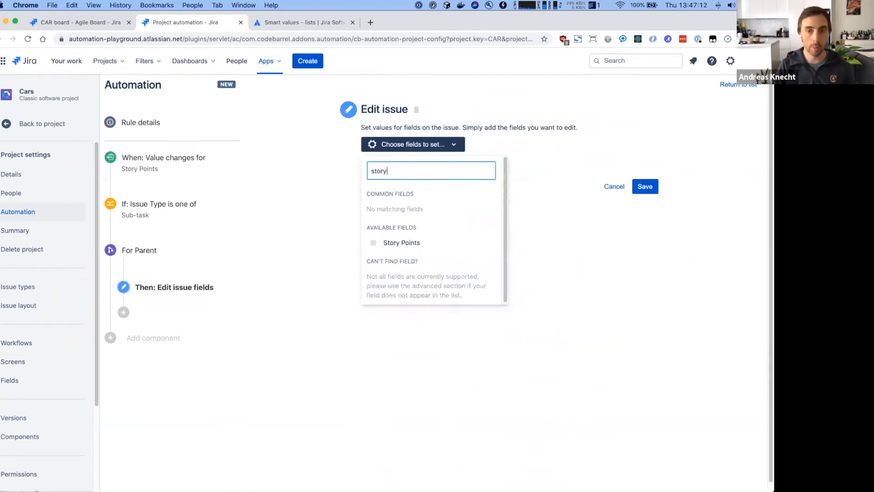
{"action": "left_click", "coordinate": [439, 242]}
{"action": "left_click", "coordinate": [539, 237]}
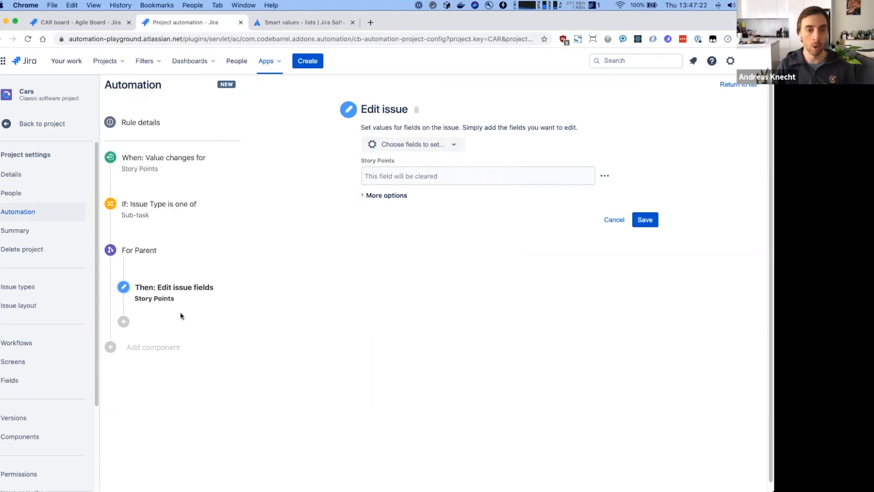
- Enter {{issue.subtasks.Story Points.sum}} as the Story Points value and point out its parts
{"action": "left_click", "coordinate": [419, 176]}
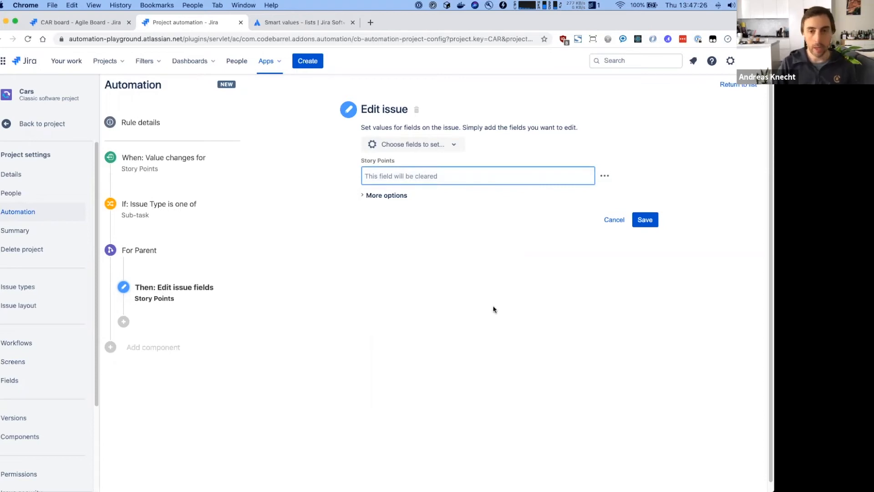
{"action": "type", "text": "{"}
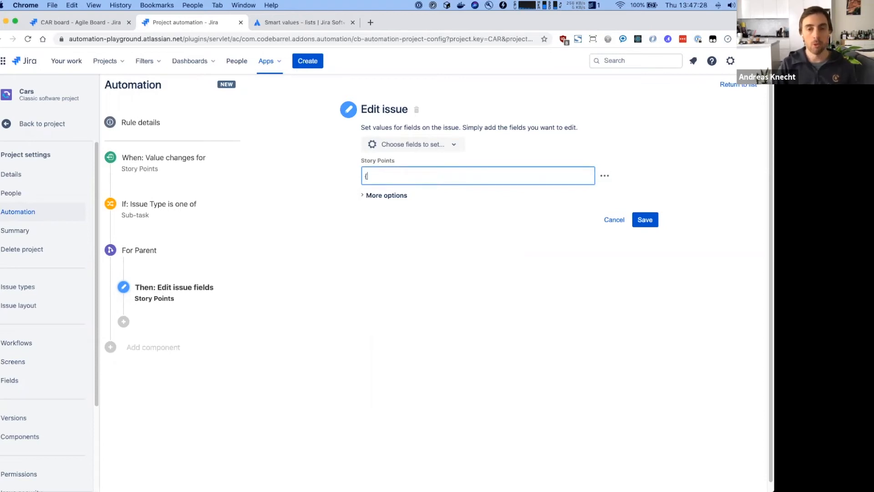
{"action": "type", "text": "{is"}
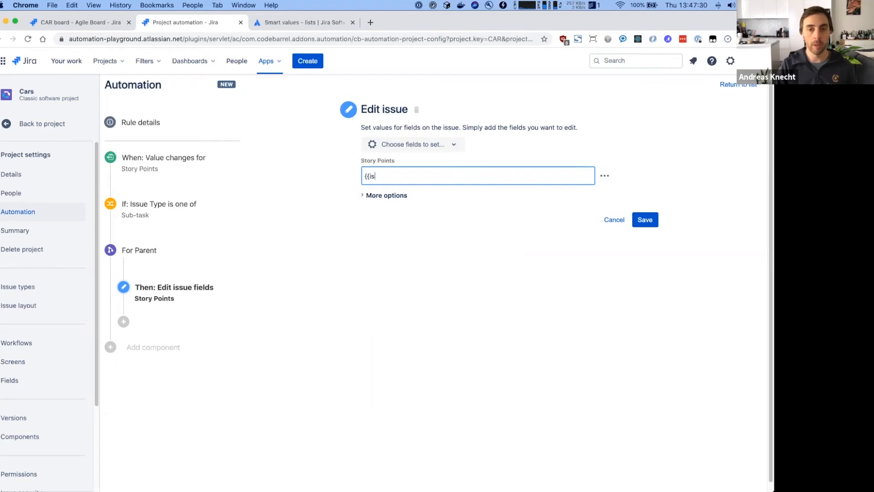
{"action": "type", "text": "sue.subtasks"}
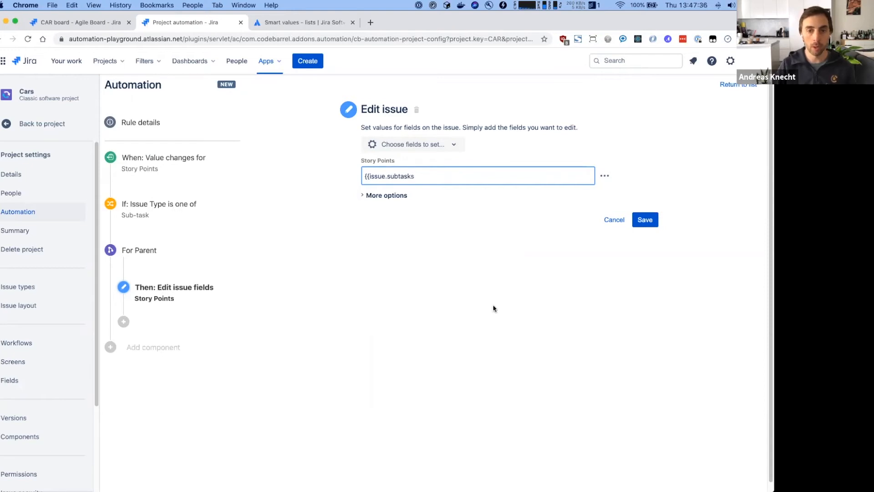
{"action": "double_click", "coordinate": [377, 176]}
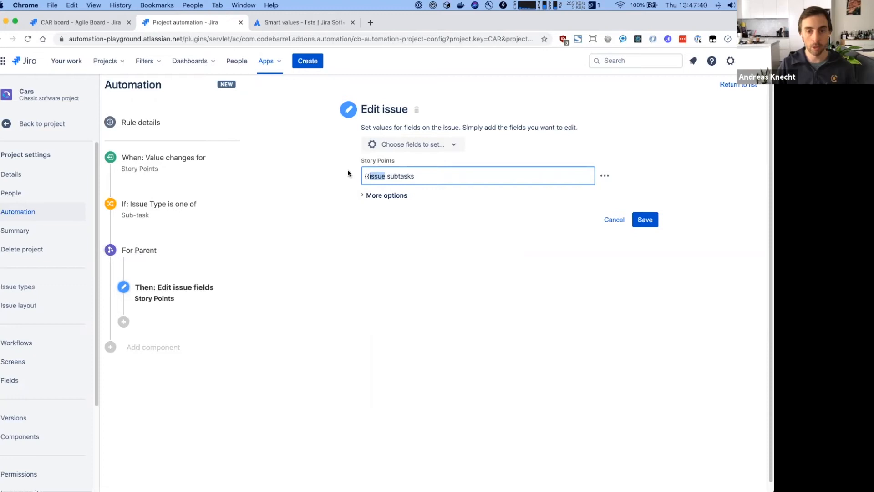
{"action": "left_click", "coordinate": [418, 175]}
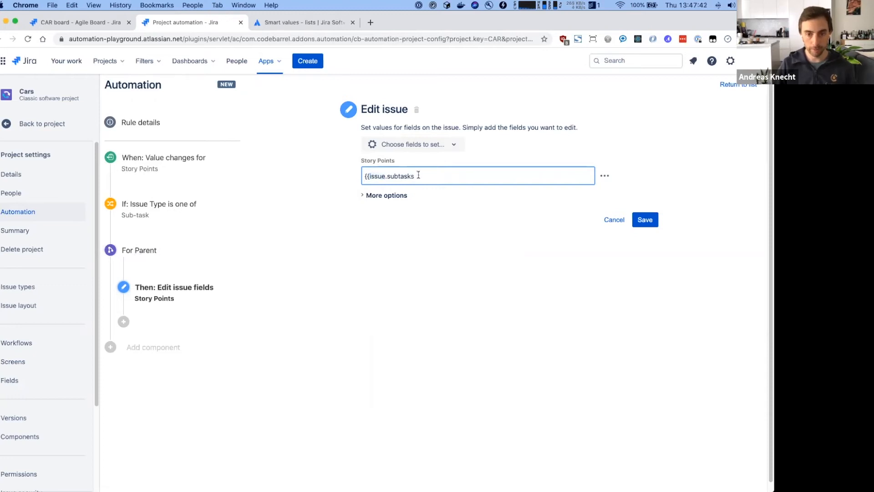
{"action": "type", "text": ".Story Points.sum}}"}
{"action": "double_click", "coordinate": [461, 176]}
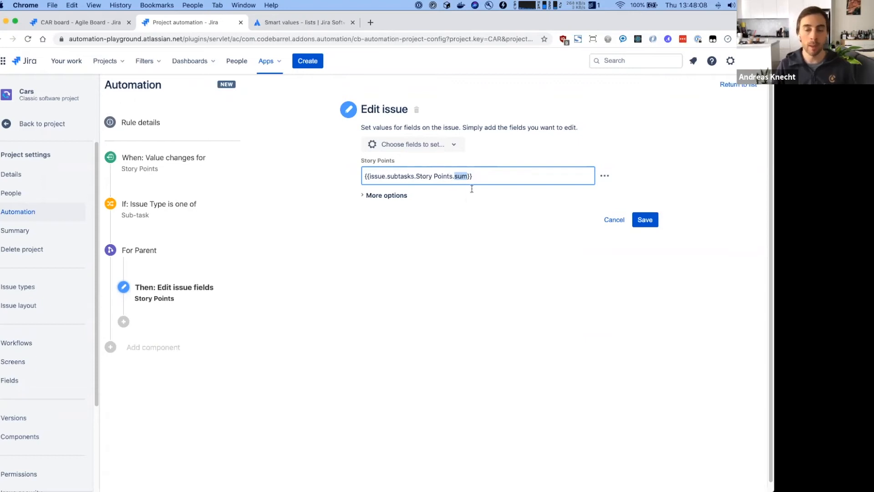
{"action": "left_click_drag", "start_coordinate": [417, 176], "coordinate": [453, 175]}
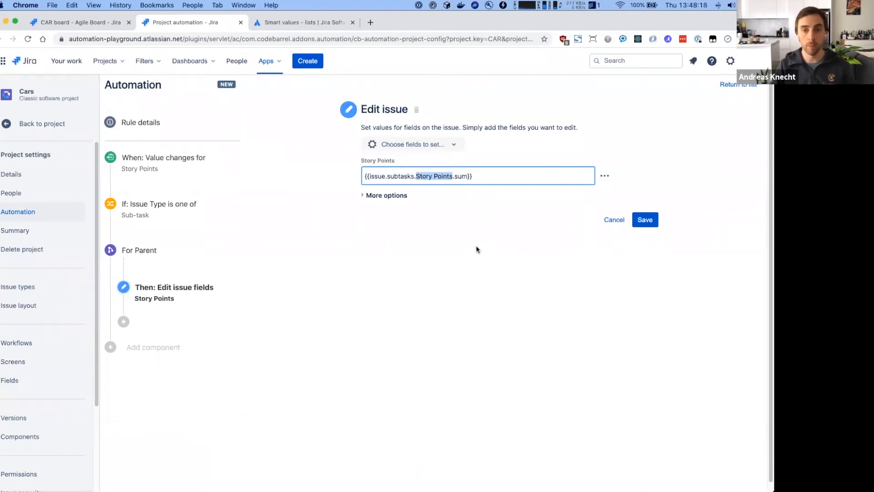
{"action": "double_click", "coordinate": [462, 177]}
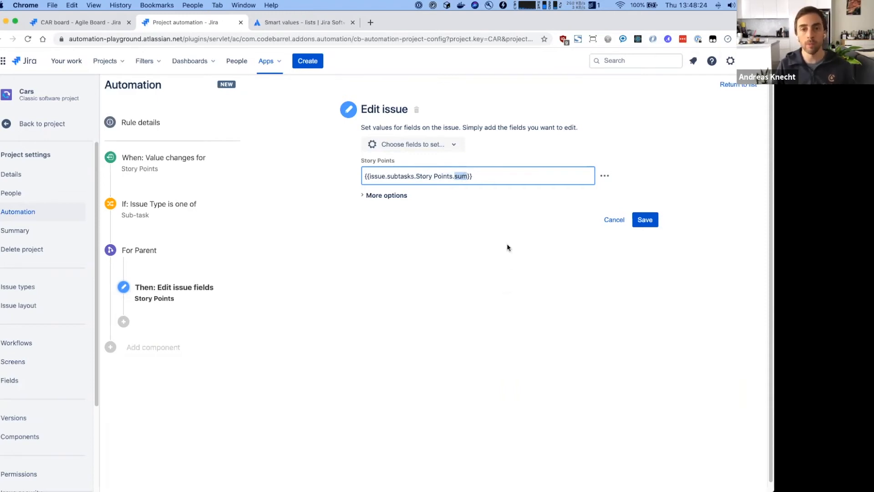
{"action": "left_click", "coordinate": [490, 174]}
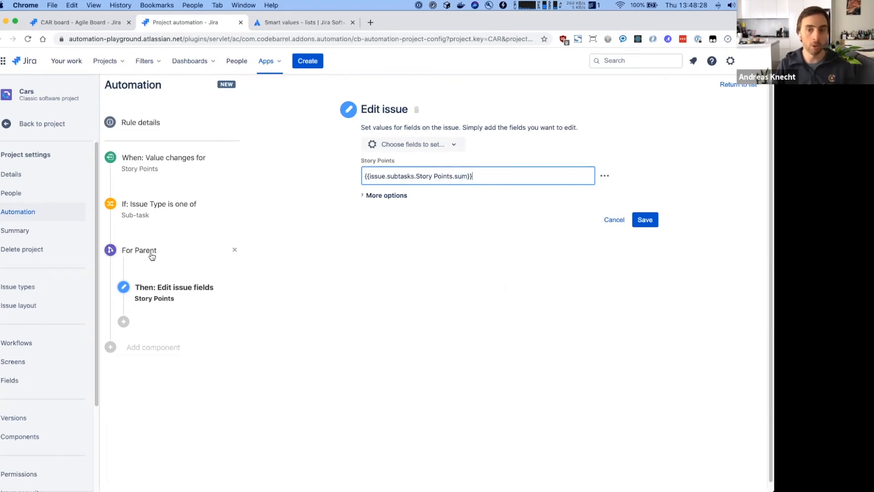
- Save and enable the rule as 'Keep parent and sub-task story points in sync', then open CAR-6 Add transmission
{"action": "left_click", "coordinate": [653, 224]}
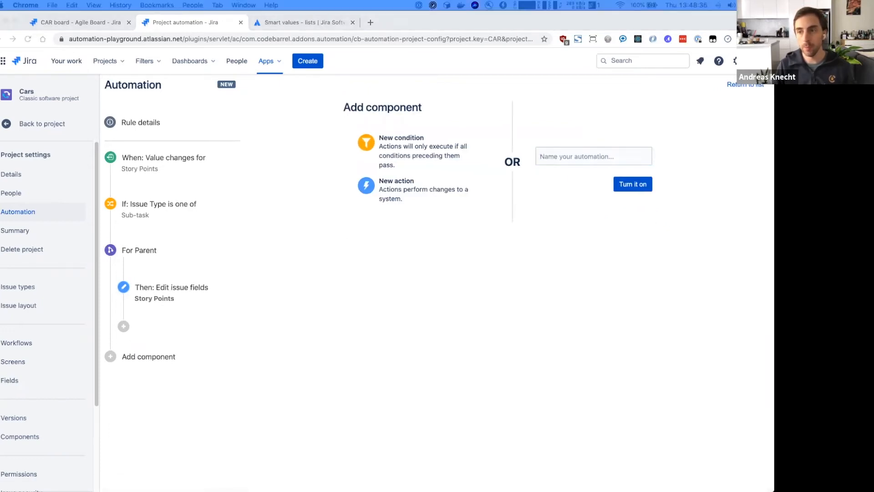
{"action": "left_click", "coordinate": [592, 156]}
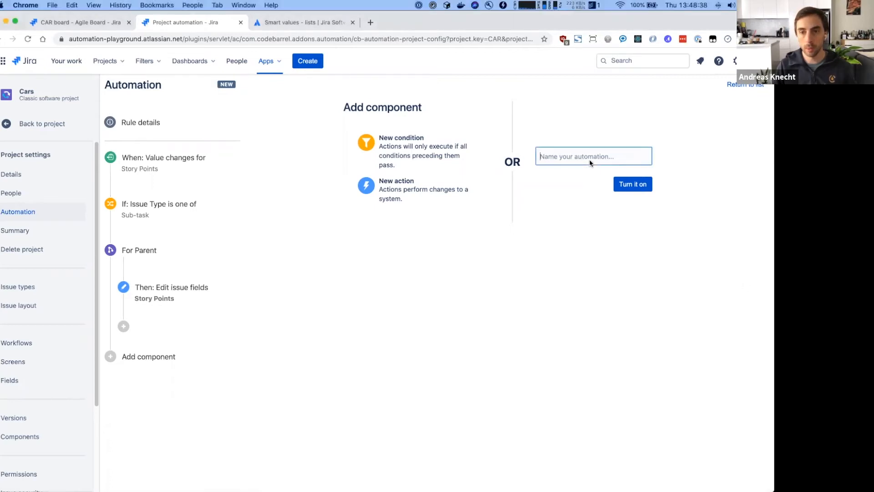
{"action": "type", "text": "Keep parent and sub-task story points in sync"}
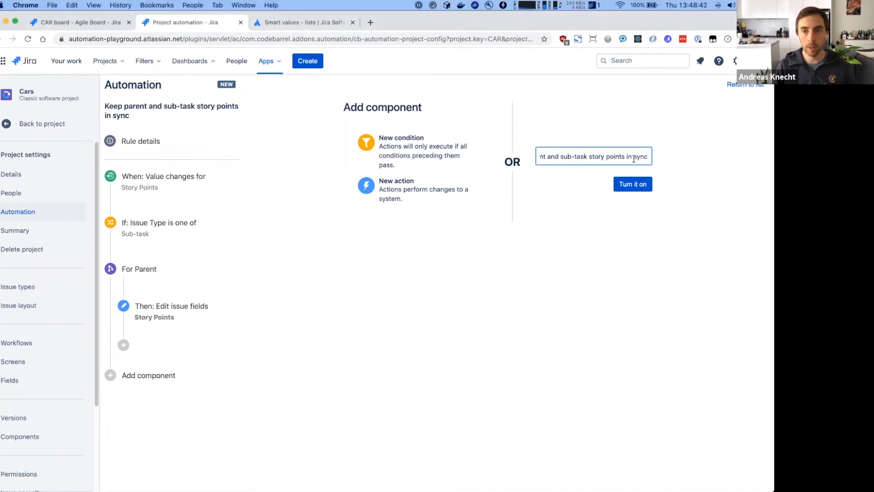
{"action": "left_click", "coordinate": [633, 184]}
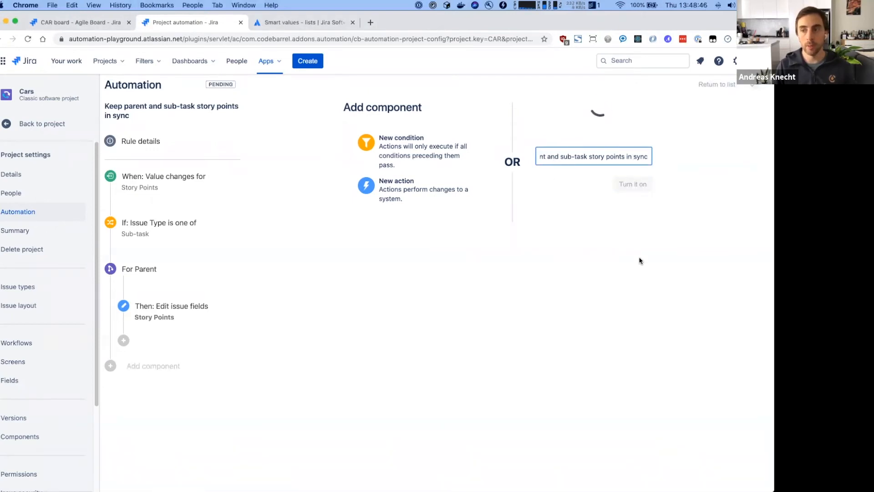
{"action": "left_click", "coordinate": [103, 26]}
{"action": "left_click", "coordinate": [190, 264]}
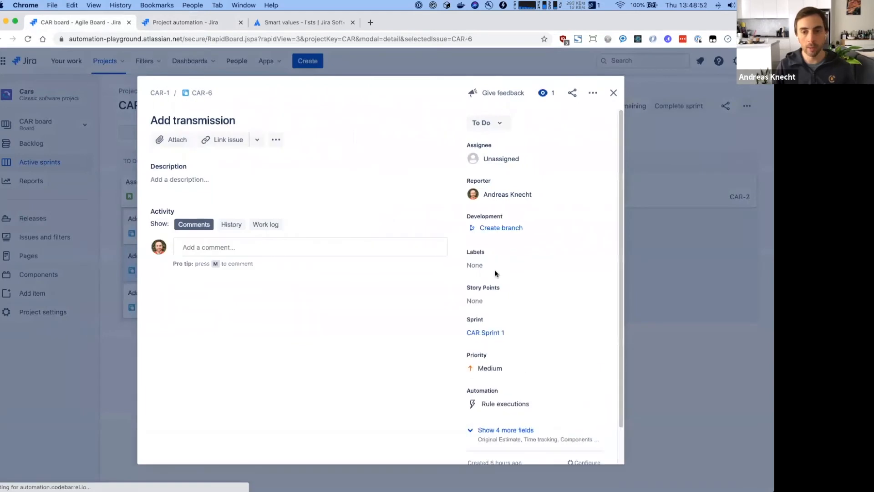
- Set CAR-6 Add transmission's Story Points to 4
{"action": "left_click", "coordinate": [476, 300]}
{"action": "type", "text": "4"}
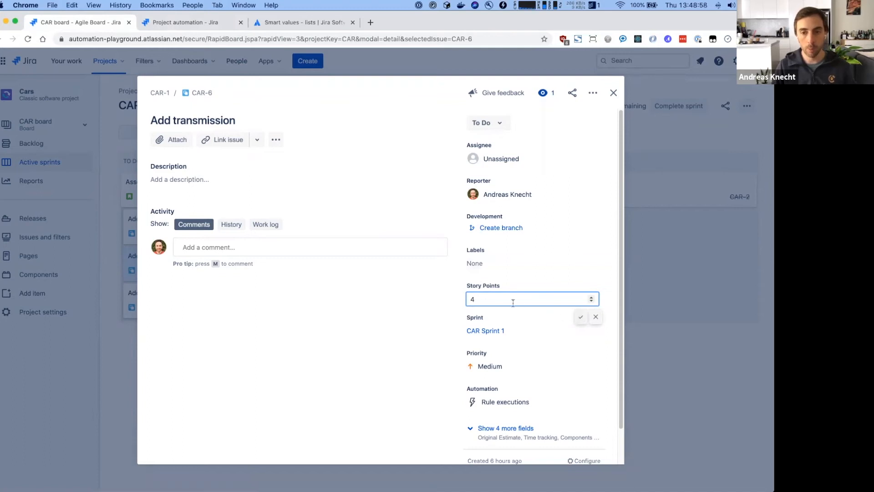
{"action": "left_click", "coordinate": [581, 318]}
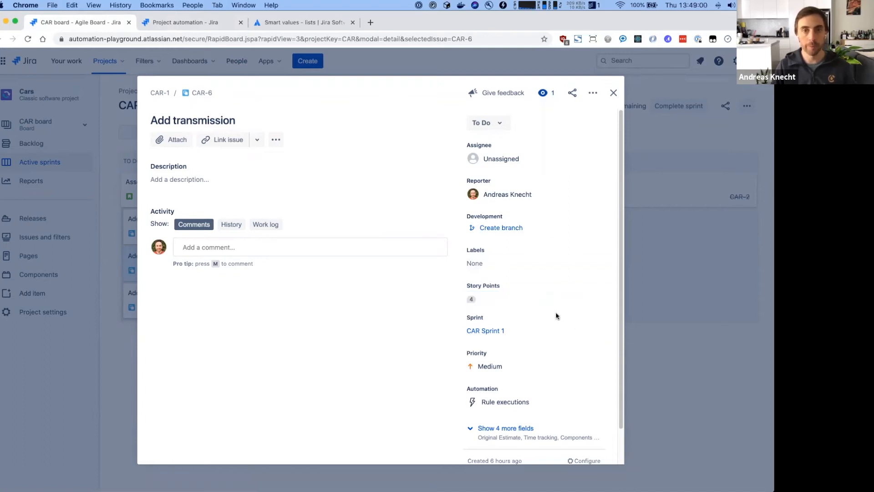
- Confirm in the rule's audit log that parent CAR-1 was edited successfully, and check the board
{"action": "left_click", "coordinate": [196, 21]}
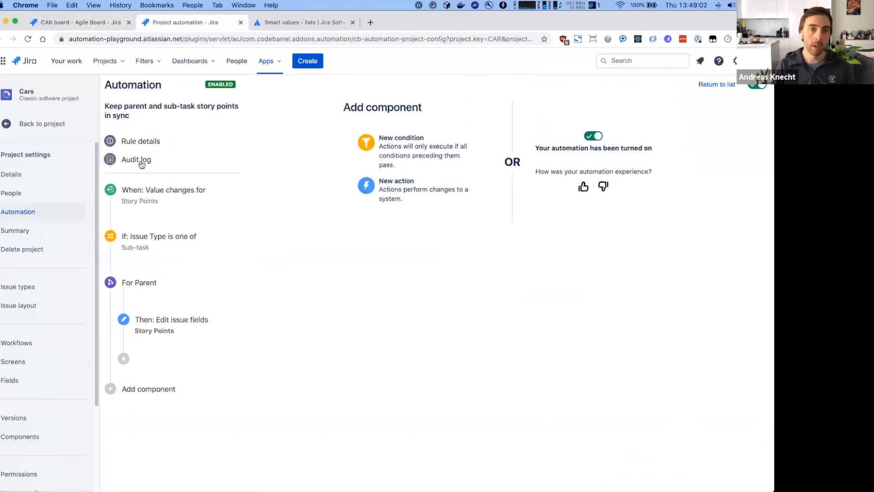
{"action": "left_click", "coordinate": [141, 164]}
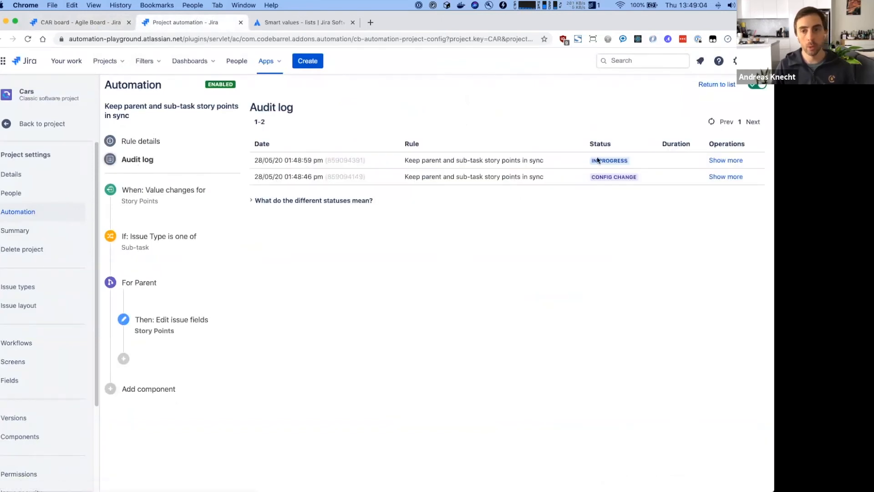
{"action": "left_click", "coordinate": [711, 122]}
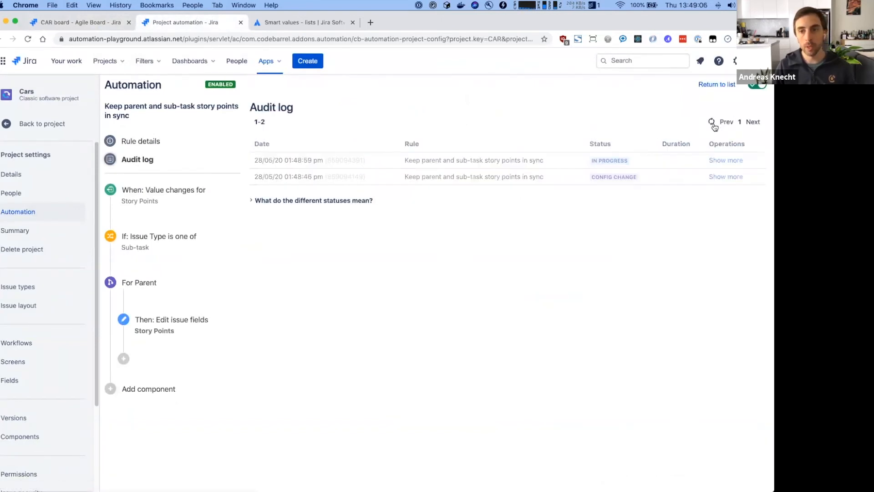
{"action": "left_click", "coordinate": [726, 160]}
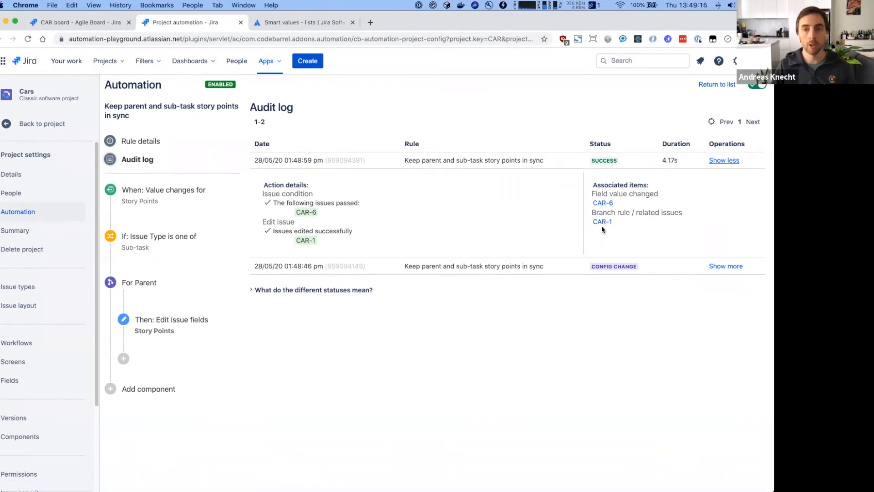
{"action": "left_click_drag", "start_coordinate": [275, 232], "coordinate": [381, 237]}
{"action": "left_click", "coordinate": [412, 239]}
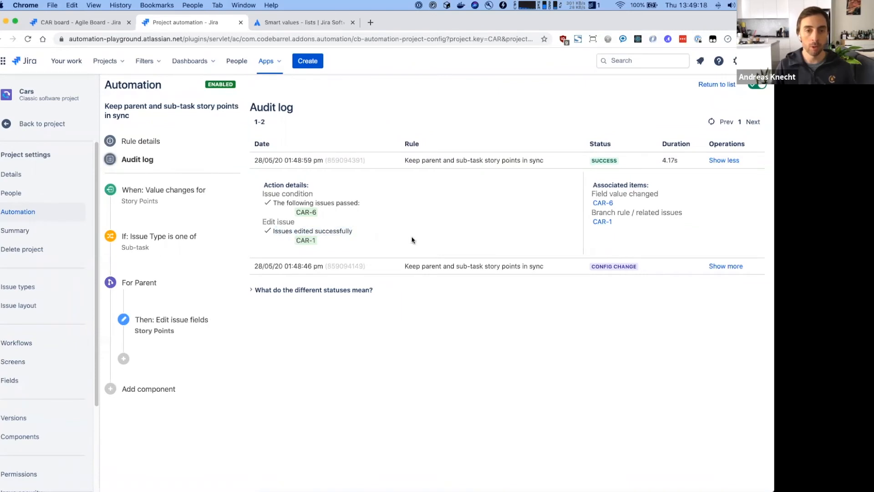
{"action": "left_click", "coordinate": [55, 24]}
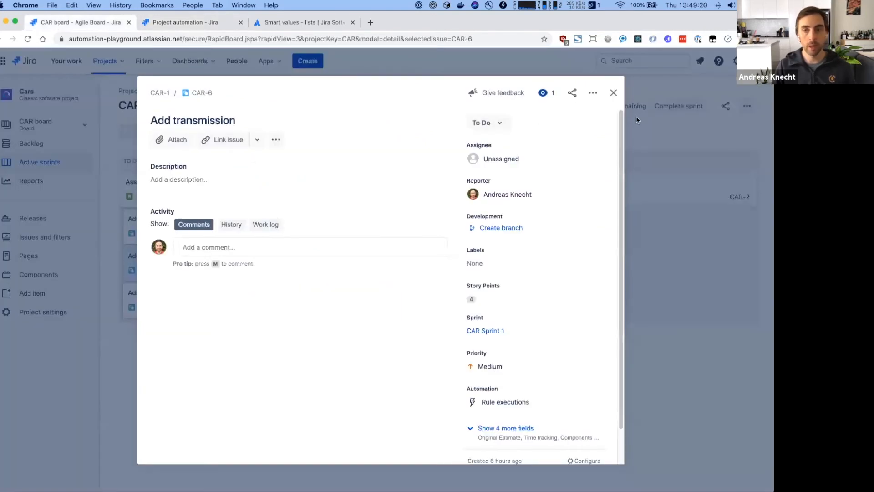
{"action": "left_click", "coordinate": [613, 93]}
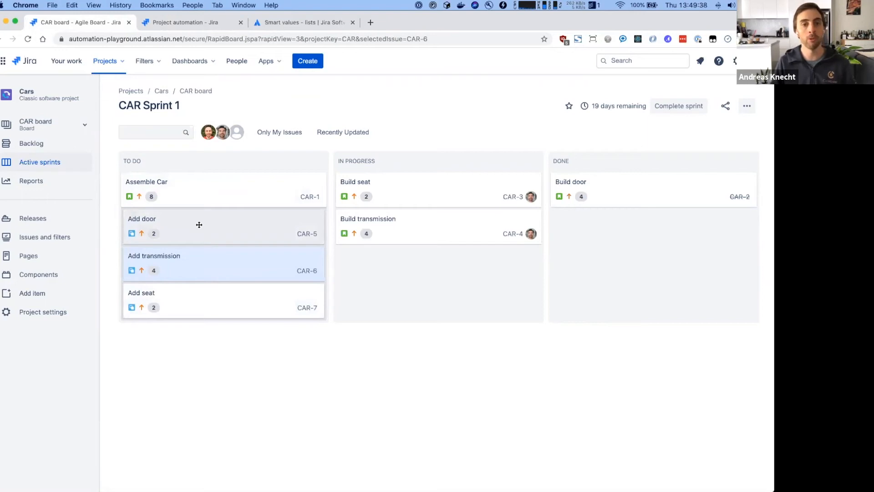
{"action": "left_click", "coordinate": [203, 26]}
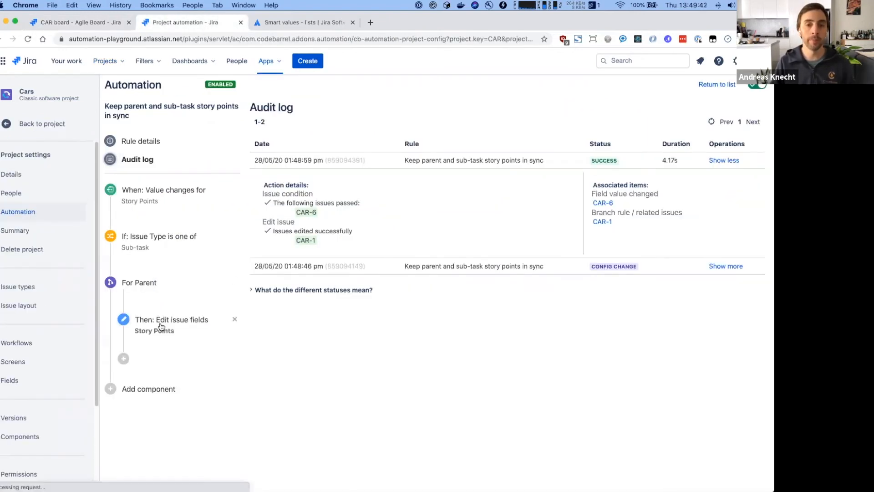
- Highlight the .sum part of the Story Points expression
{"action": "left_click_drag", "start_coordinate": [474, 176], "coordinate": [453, 176]}
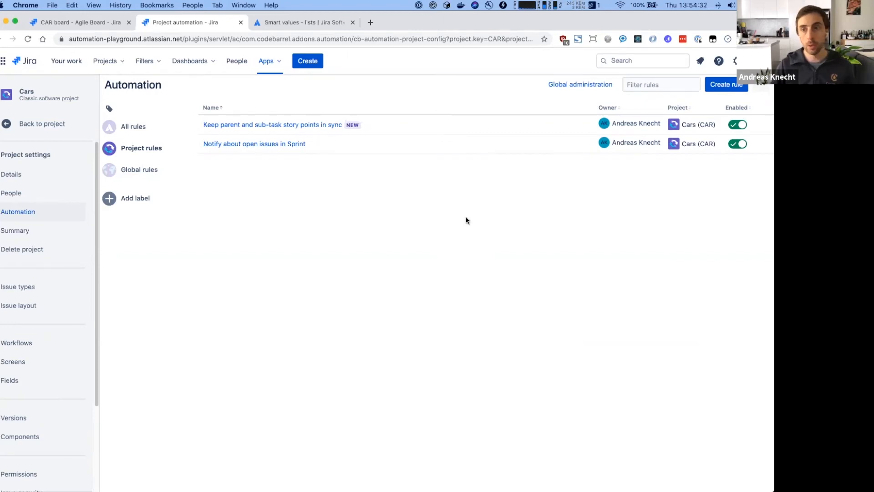
- Create a new rule using the DevOps trigger Pull request merged
{"action": "left_click", "coordinate": [728, 85]}
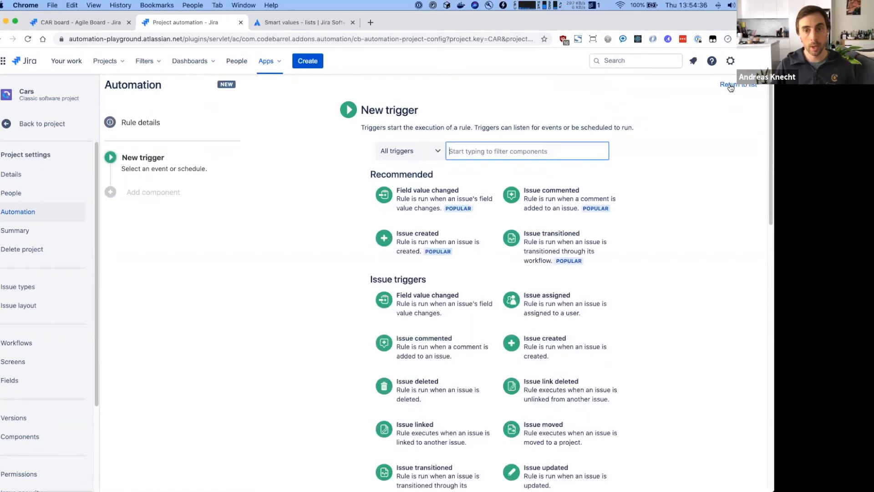
{"action": "left_click", "coordinate": [428, 152]}
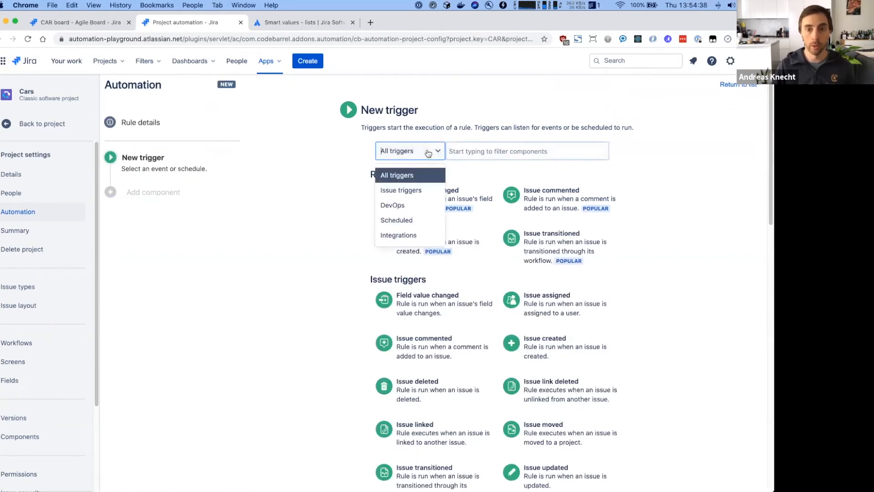
{"action": "left_click", "coordinate": [420, 204]}
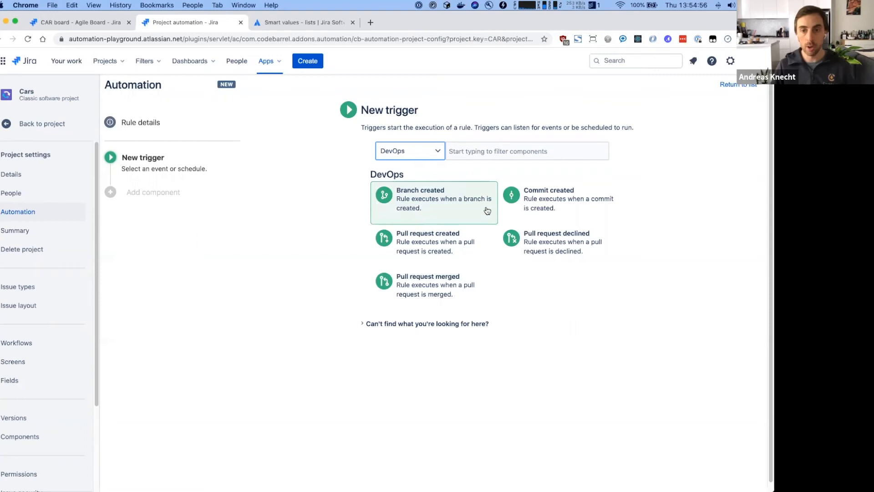
{"action": "left_click", "coordinate": [445, 286]}
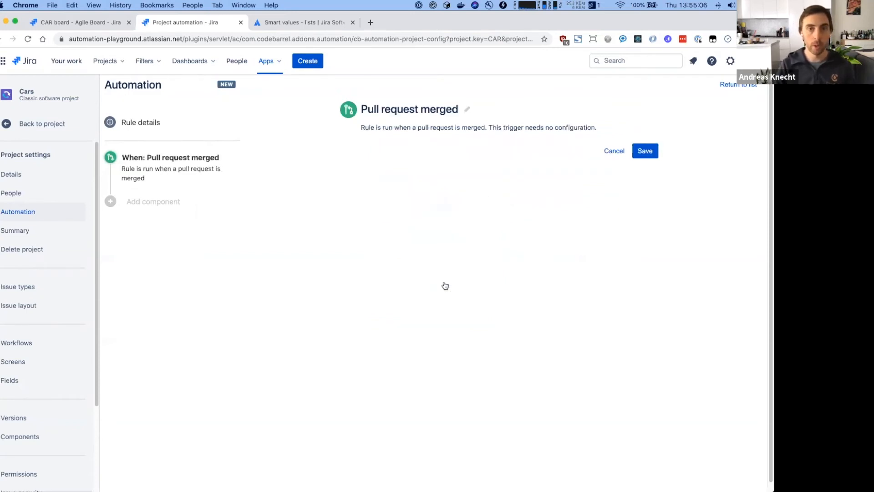
{"action": "key", "text": "super+t"}
- Load the cars repository's Bitbucket pull requests, showing CAR-3 and CAR-4 open, then return to the rule
{"action": "key", "text": "alt+super+c"}
{"action": "type", "text": "bit"}
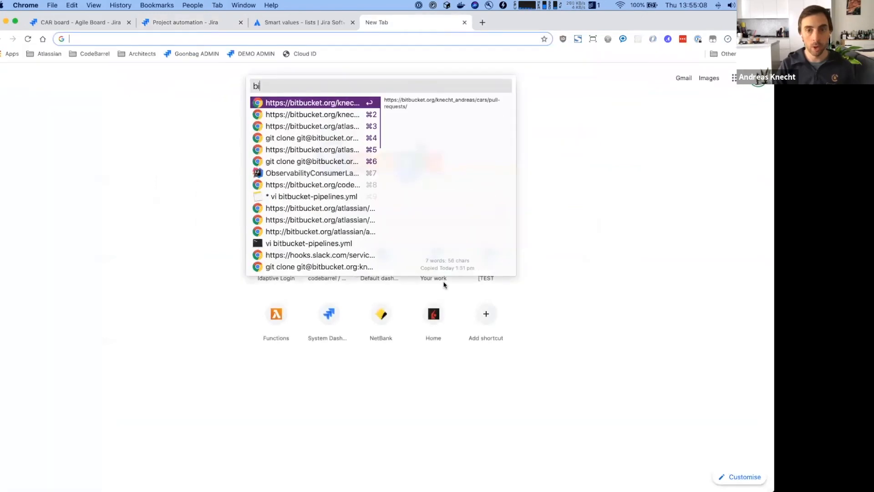
{"action": "key", "text": "Return"}
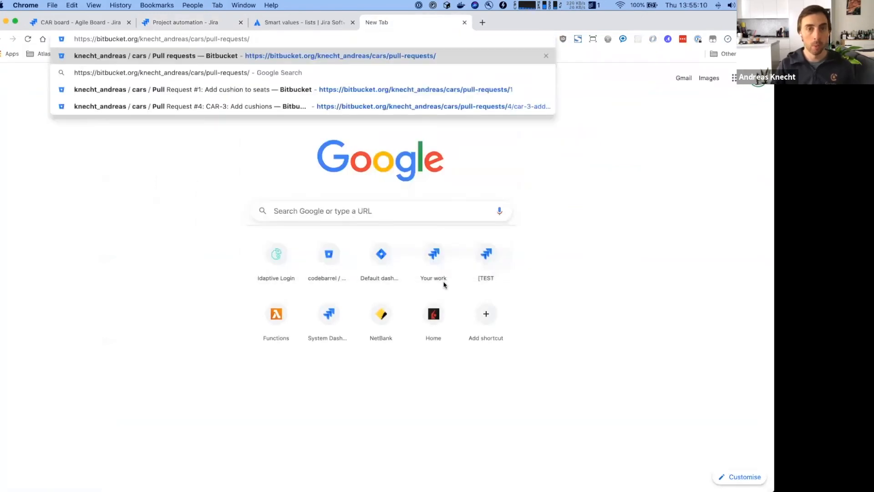
{"action": "key", "text": "Return"}
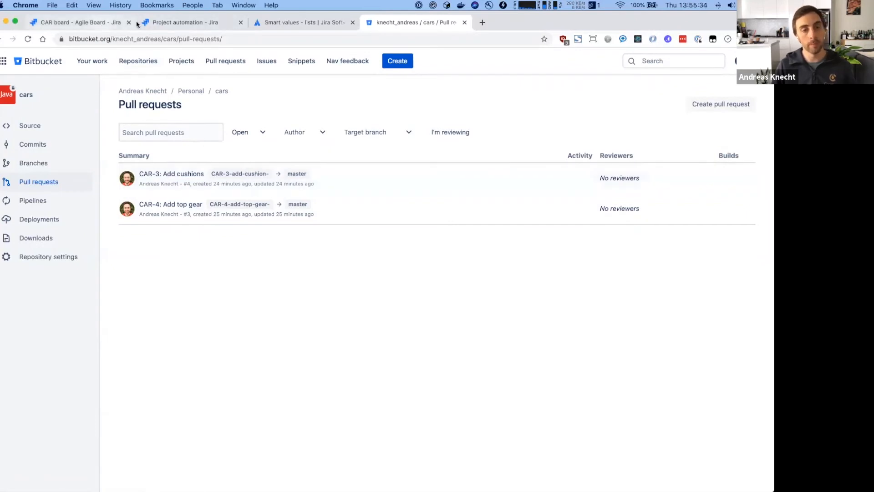
{"action": "left_click", "coordinate": [181, 25]}
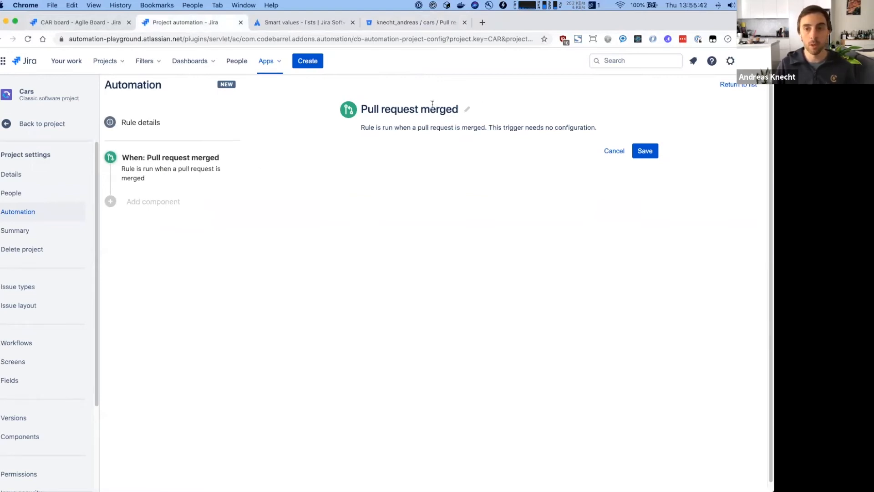
- Save the trigger and add an Issue fields condition: Status is one of In Progress
{"action": "left_click", "coordinate": [644, 152]}
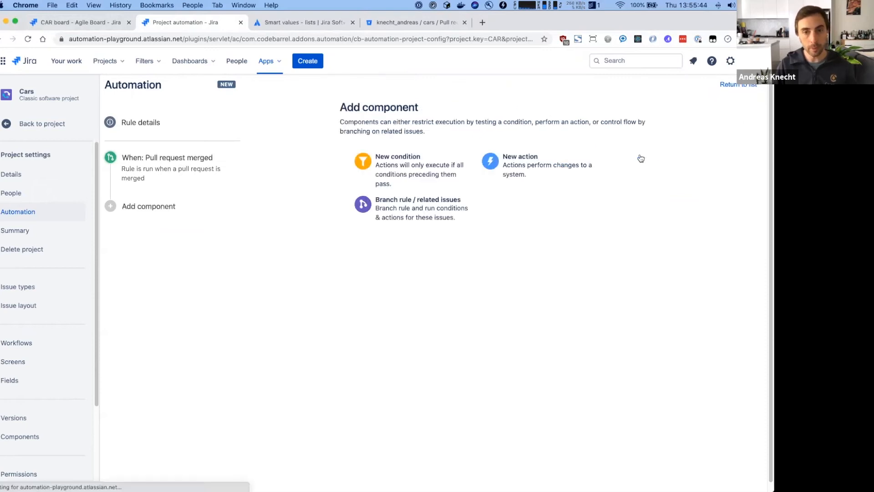
{"action": "left_click", "coordinate": [395, 170]}
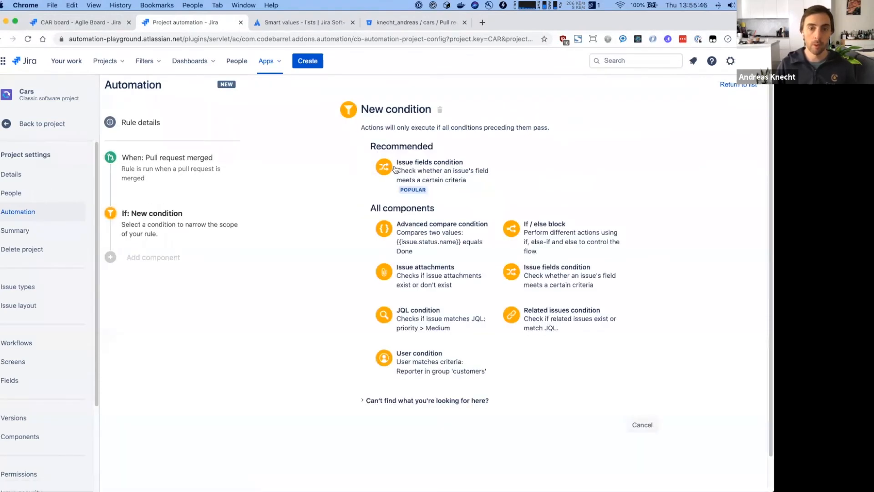
{"action": "left_click", "coordinate": [449, 175]}
{"action": "left_click", "coordinate": [406, 232]}
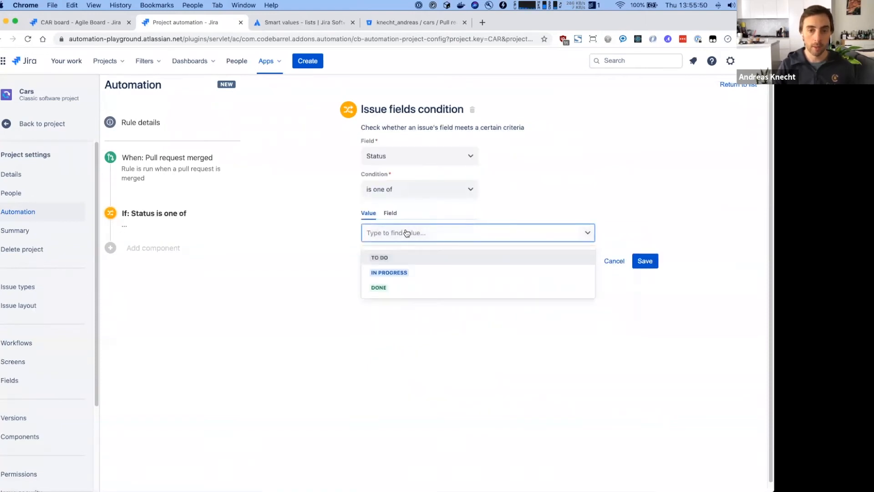
{"action": "left_click", "coordinate": [378, 272]}
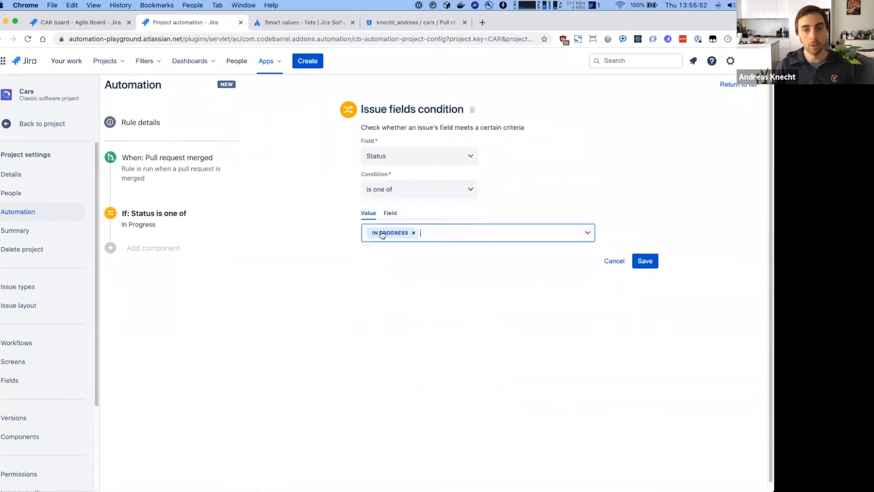
{"action": "left_click", "coordinate": [53, 23]}
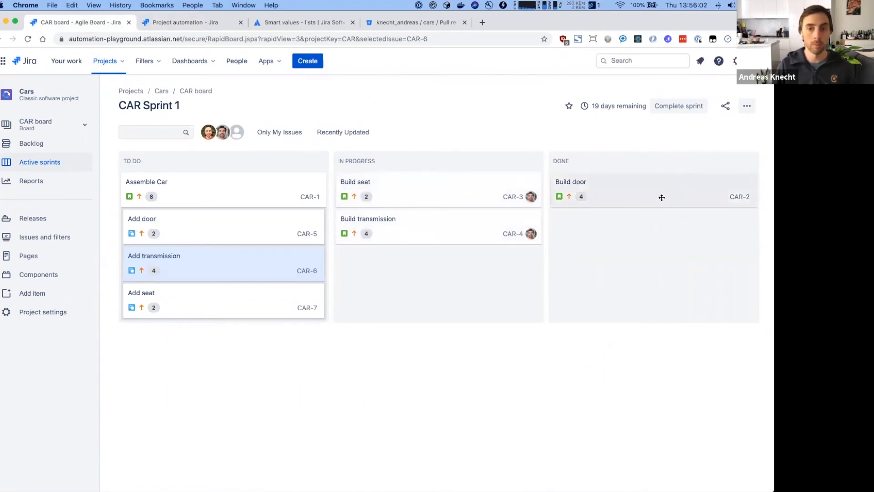
{"action": "left_click", "coordinate": [192, 25]}
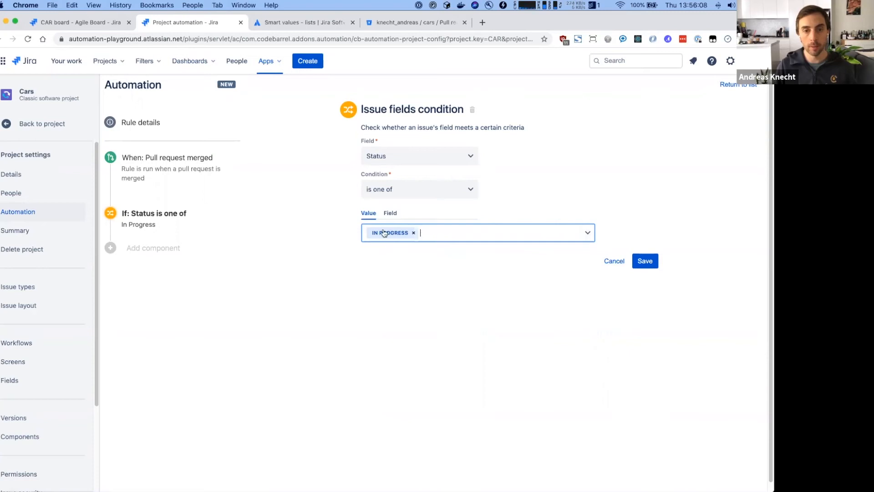
{"action": "left_click", "coordinate": [645, 260]}
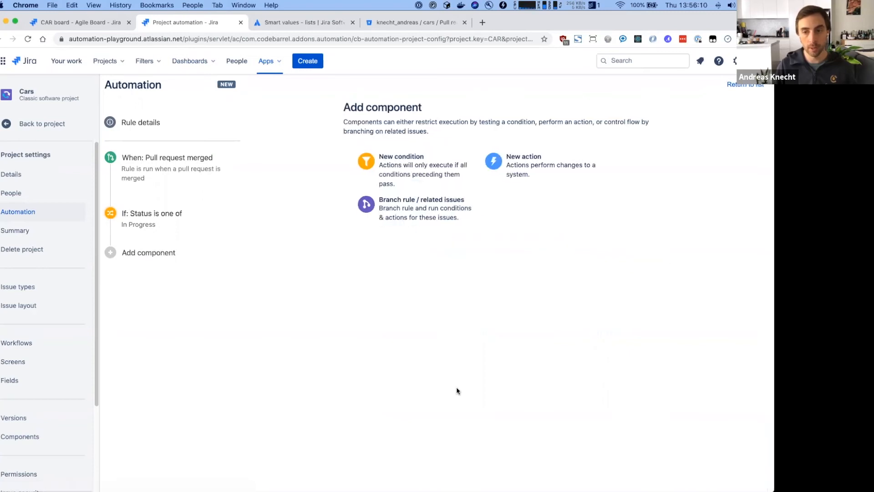
- Add a Transition issue action with destination status DONE
{"action": "left_click", "coordinate": [506, 183]}
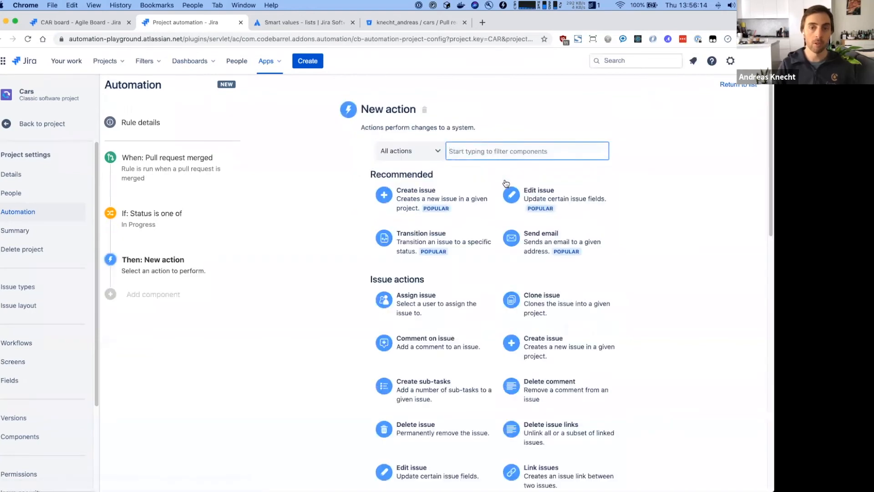
{"action": "type", "text": "tran"}
{"action": "left_click", "coordinate": [417, 203]}
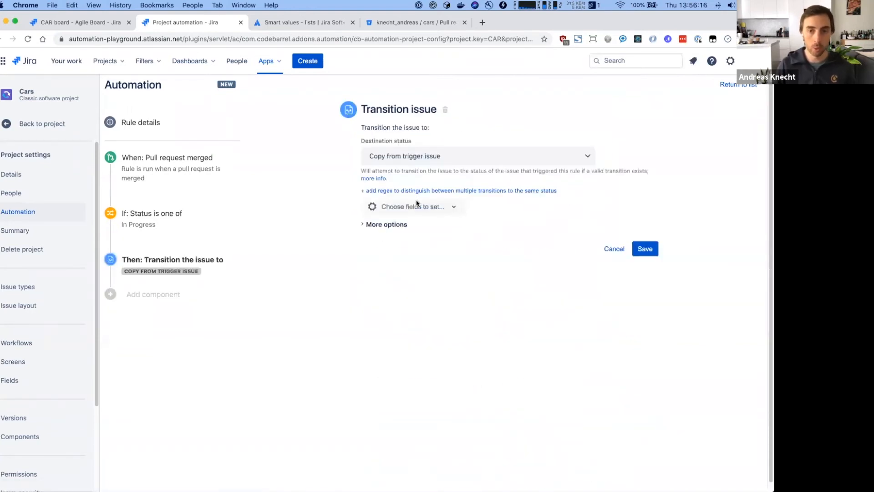
{"action": "left_click", "coordinate": [419, 164]}
{"action": "left_click", "coordinate": [418, 286]}
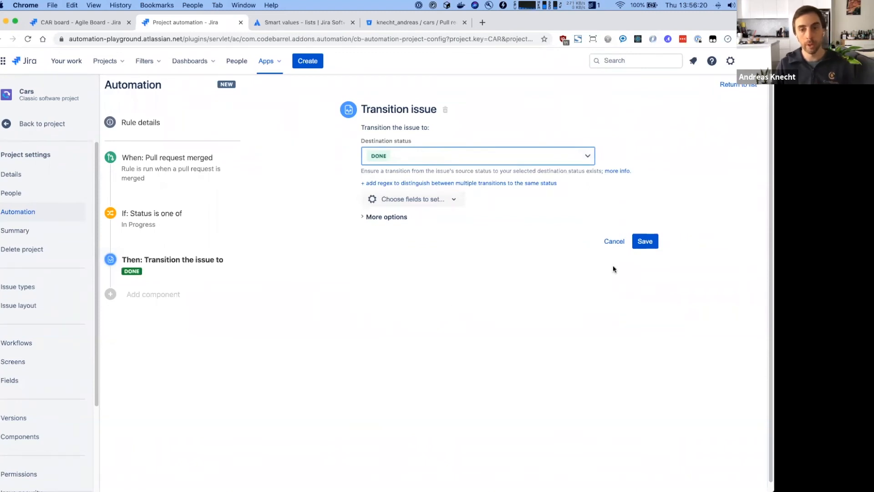
{"action": "left_click", "coordinate": [646, 241]}
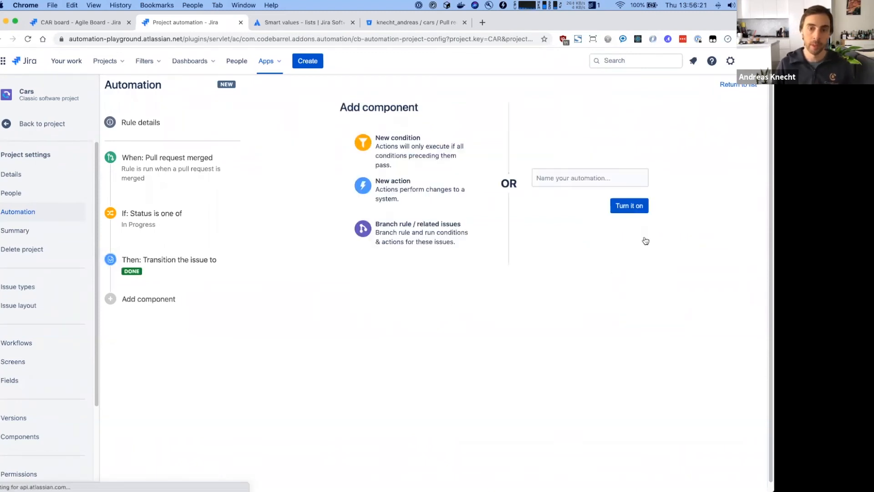
- Add a Comment on issue action with the prepared comment mentioning the assignee and {{issue.key}}
{"action": "left_click", "coordinate": [417, 193]}
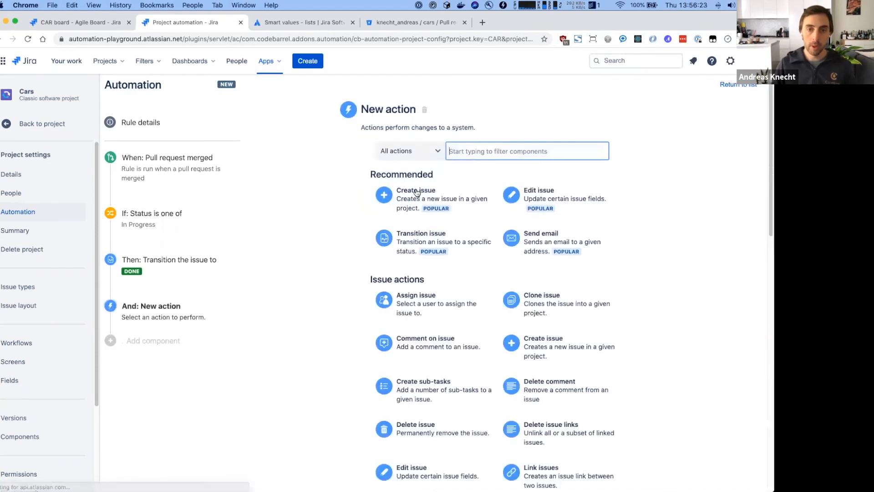
{"action": "type", "text": "comm"}
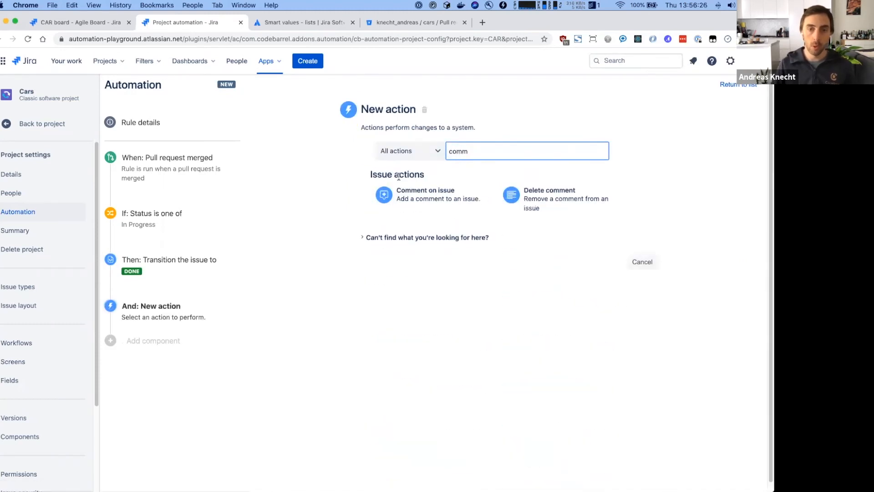
{"action": "left_click", "coordinate": [393, 199]}
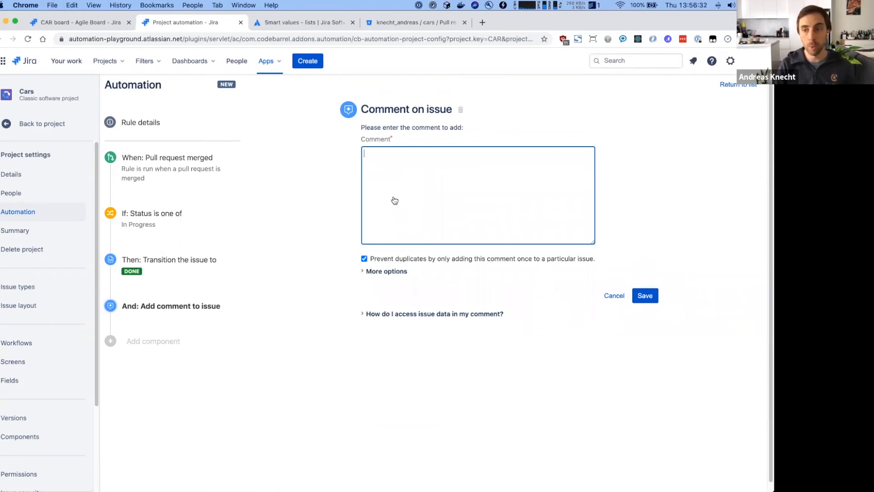
{"action": "key", "text": "alt+super+c"}
{"action": "type", "text": "hi"}
{"action": "key", "text": "Down"}
{"action": "key", "text": "Return"}
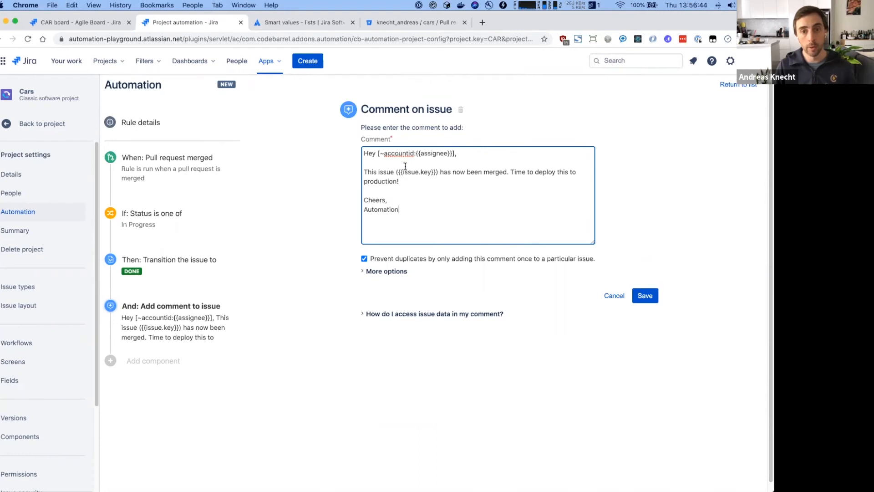
{"action": "left_click_drag", "start_coordinate": [398, 172], "coordinate": [436, 172]}
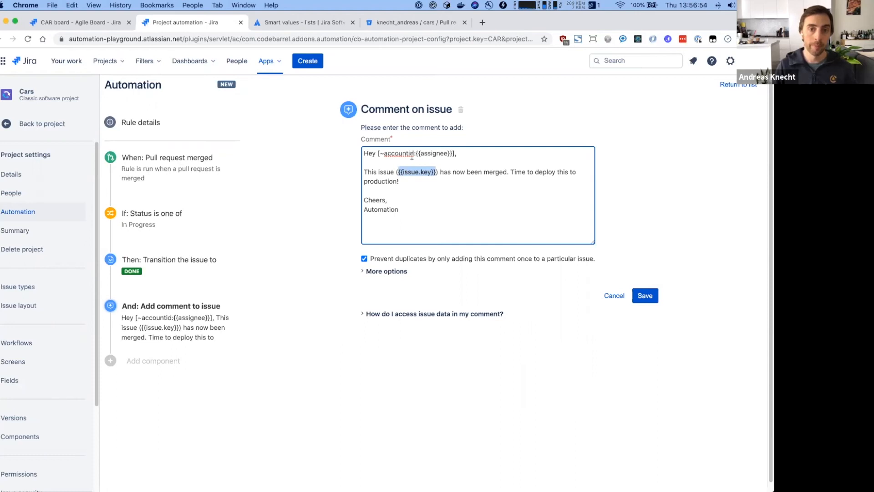
{"action": "left_click_drag", "start_coordinate": [416, 153], "coordinate": [452, 154]}
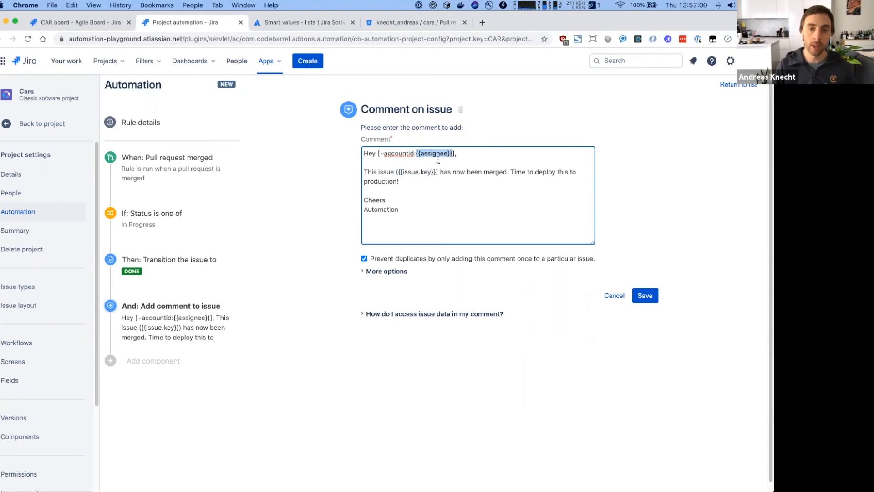
{"action": "left_click", "coordinate": [418, 164]}
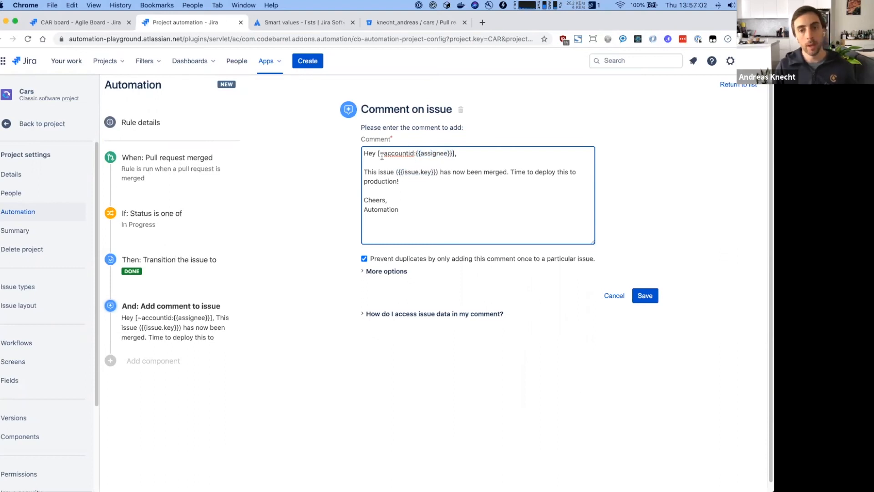
{"action": "left_click_drag", "start_coordinate": [377, 154], "coordinate": [417, 154]}
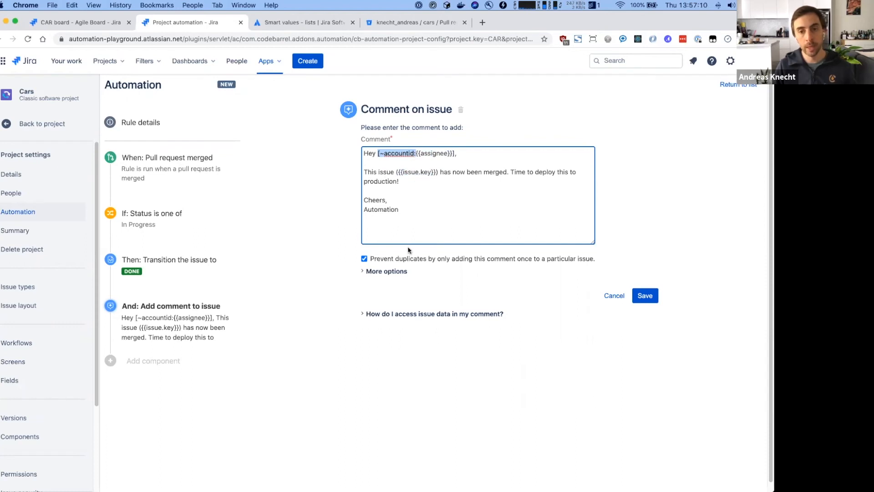
- Review the smart-value help, uncheck Prevent duplicates, and save the comment action
{"action": "left_click", "coordinate": [418, 314]}
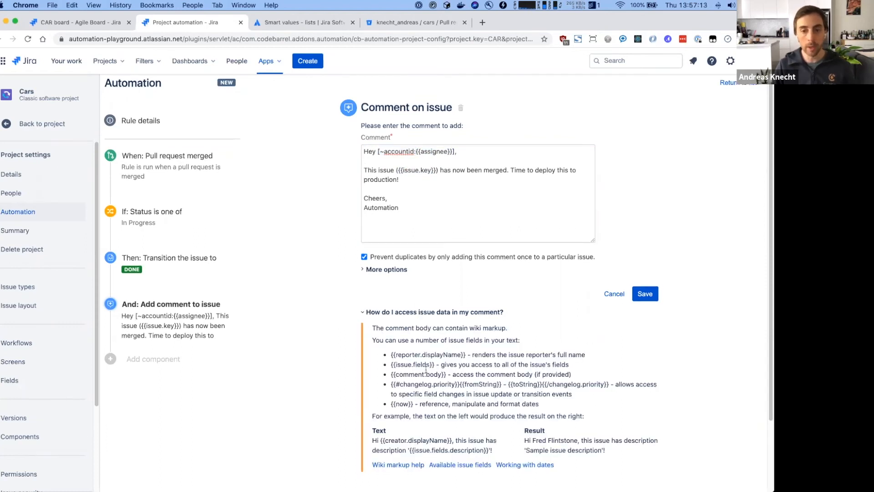
{"action": "scroll", "coordinate": [426, 371], "scroll_direction": "down", "scroll_amount": 3}
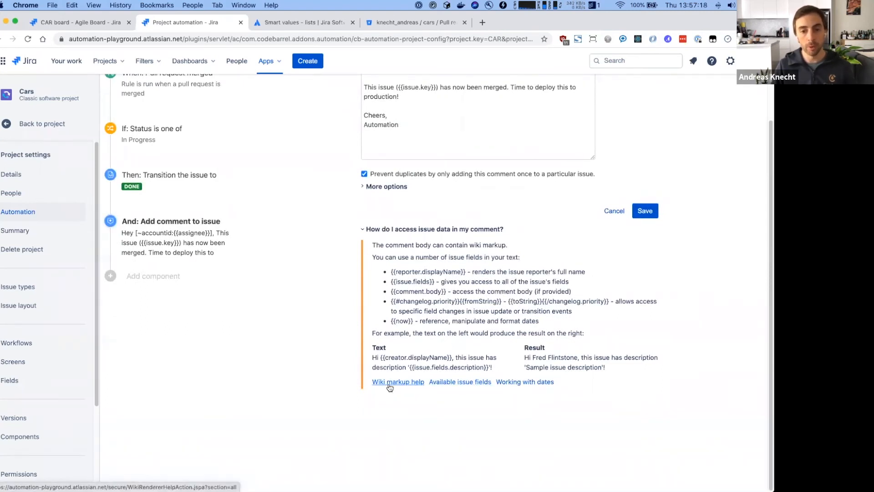
{"action": "scroll", "coordinate": [391, 389], "scroll_direction": "up", "scroll_amount": 3}
{"action": "scroll", "coordinate": [394, 401], "scroll_direction": "down", "scroll_amount": 2}
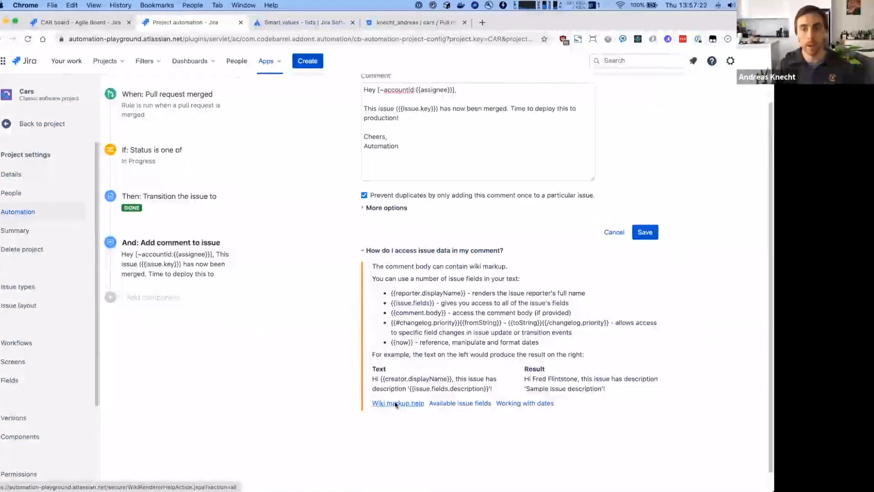
{"action": "scroll", "coordinate": [396, 406], "scroll_direction": "up", "scroll_amount": 1}
{"action": "left_click_drag", "start_coordinate": [377, 107], "coordinate": [414, 107]}
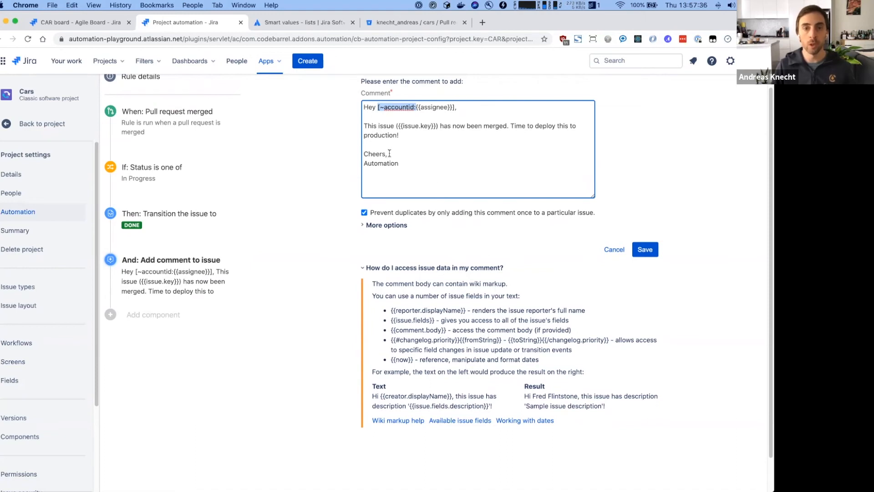
{"action": "left_click", "coordinate": [445, 141]}
{"action": "scroll", "coordinate": [462, 268], "scroll_direction": "up", "scroll_amount": 2}
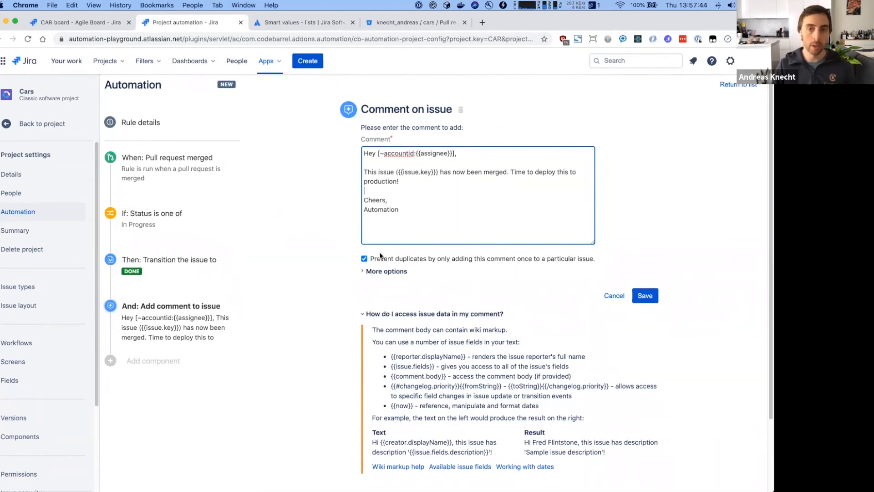
{"action": "left_click", "coordinate": [364, 259]}
{"action": "left_click", "coordinate": [645, 296]}
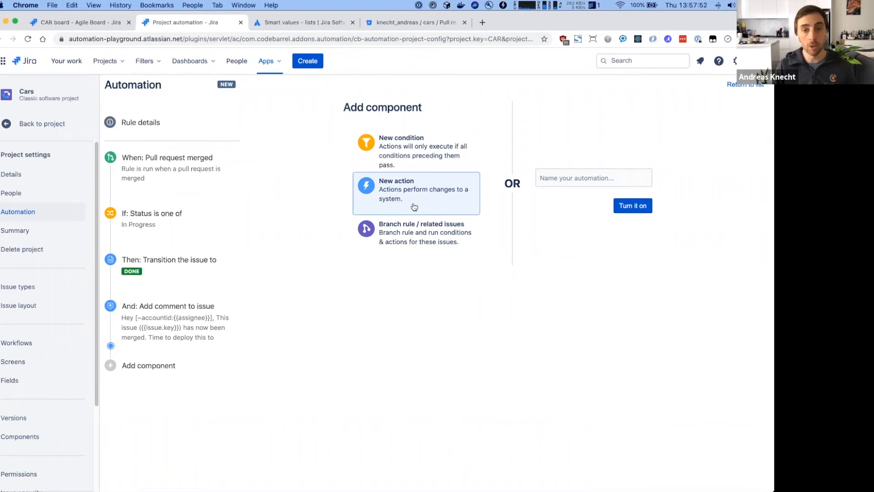
- Add a Send Slack message action with the Slack webhook address pasted in
{"action": "left_click", "coordinate": [414, 207]}
{"action": "type", "text": "s;"}
{"action": "key", "text": "BackSpace"}
{"action": "type", "text": "lack"}
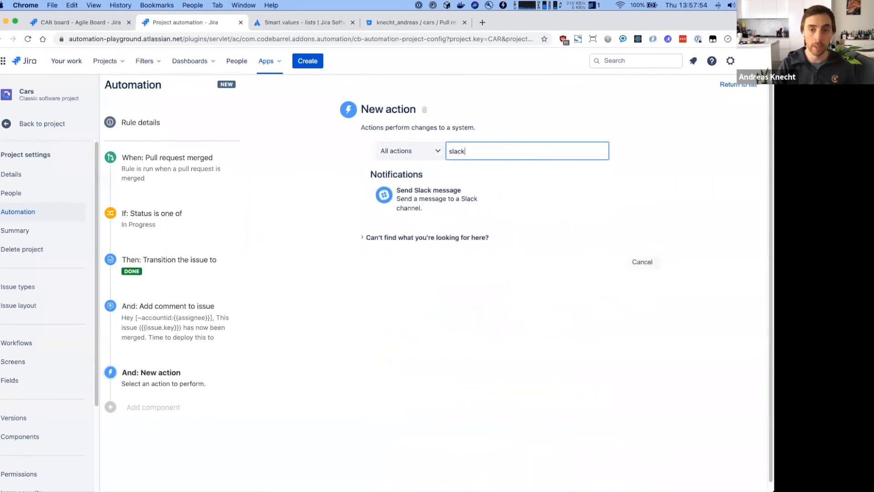
{"action": "left_click", "coordinate": [420, 202]}
{"action": "key", "text": "alt+super+c"}
{"action": "type", "text": "ho"}
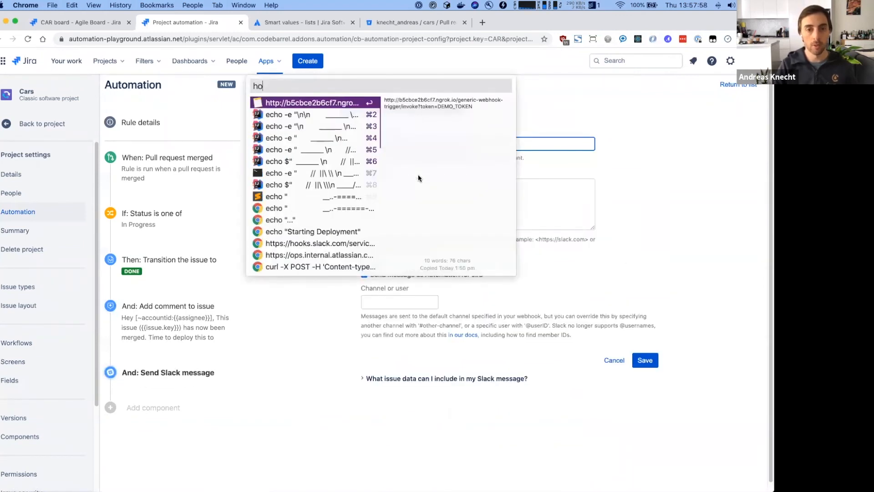
{"action": "type", "text": "ok"}
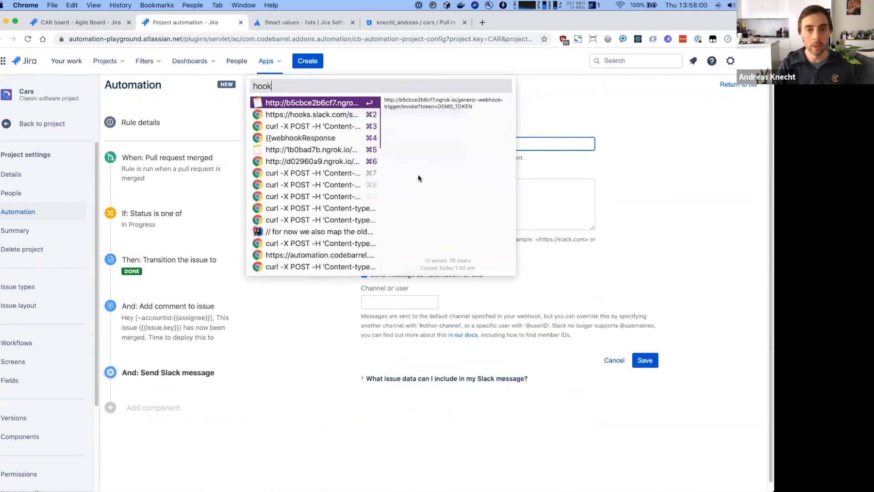
{"action": "key", "text": "Down"}
{"action": "key", "text": "Return"}
{"action": "left_click", "coordinate": [428, 222]}
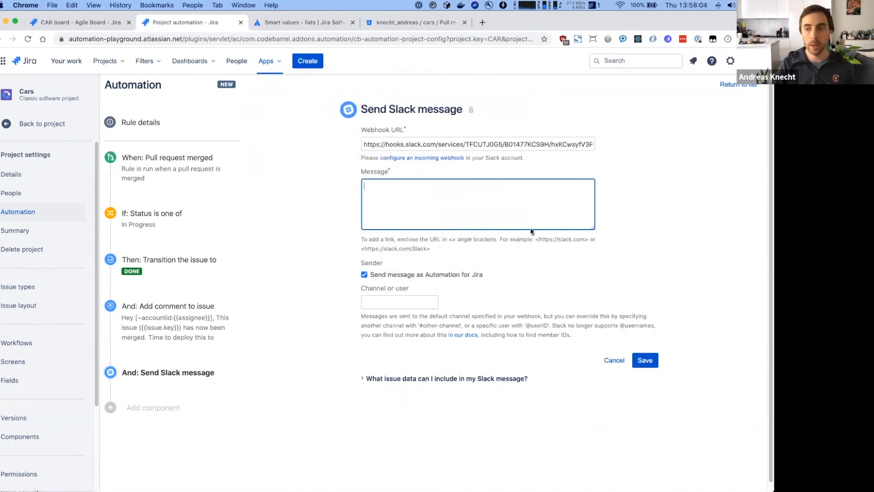
- Paste the 'We just merged PR' message linking {{pullRequest.url}} and {{pullRequest.title}}, with rocket emojis
{"action": "key", "text": "alt+super+c"}
{"action": "type", "text": "we j"}
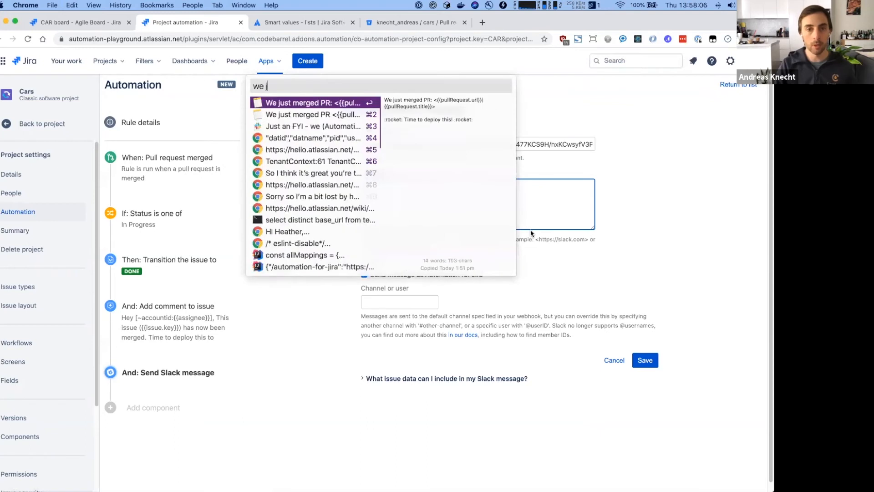
{"action": "key", "text": "Return"}
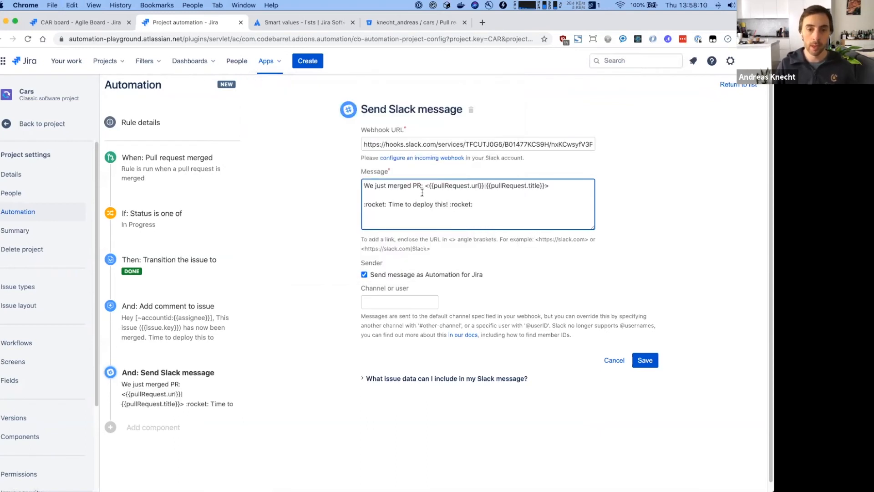
{"action": "left_click_drag", "start_coordinate": [428, 186], "coordinate": [468, 186]}
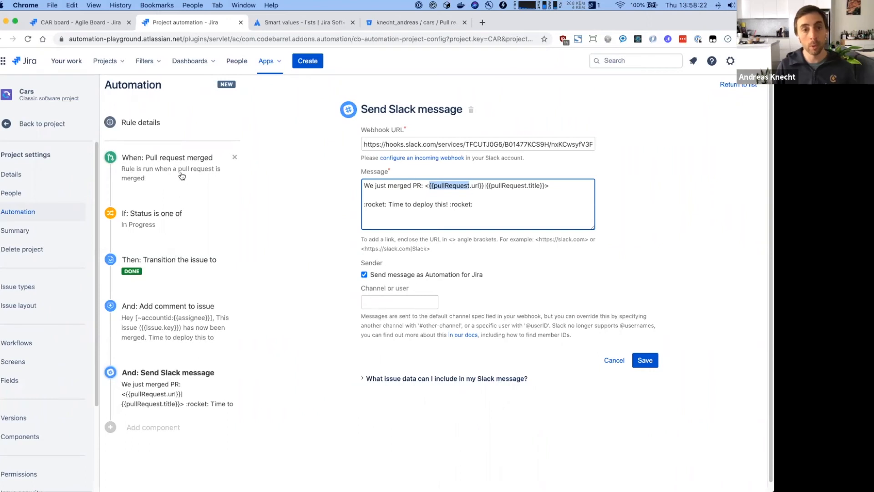
{"action": "left_click", "coordinate": [450, 195]}
{"action": "double_click", "coordinate": [445, 187]}
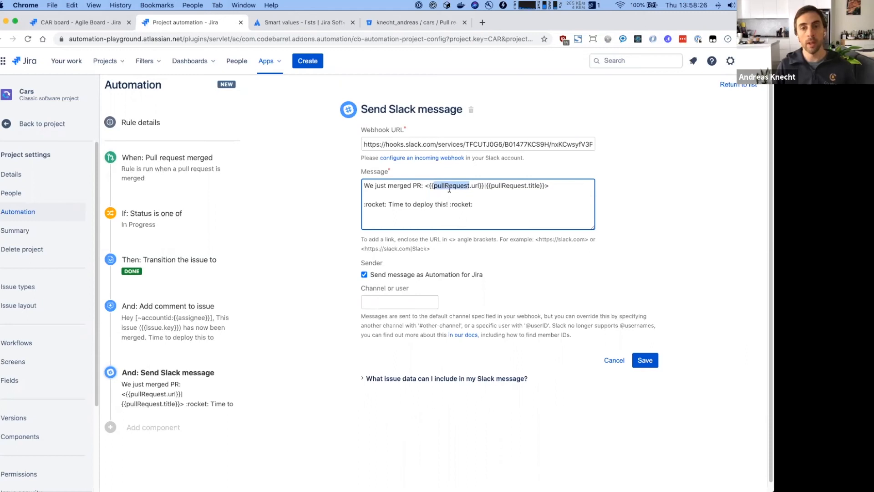
{"action": "left_click", "coordinate": [448, 204]}
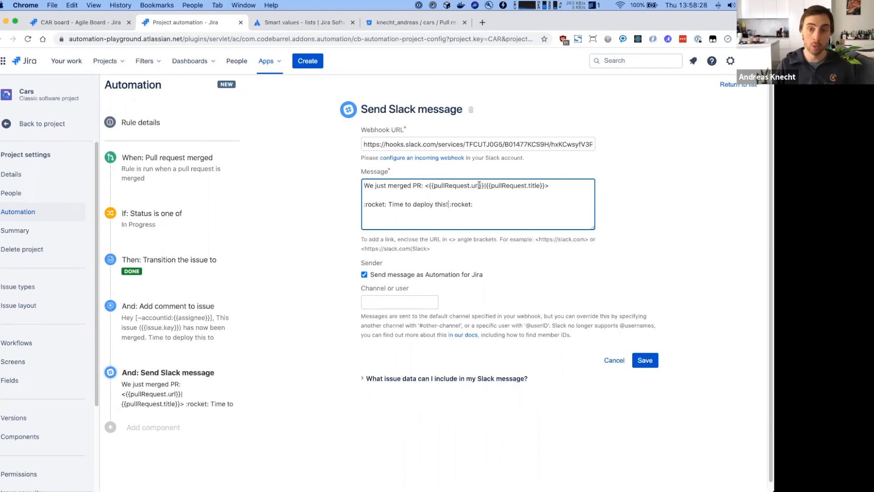
{"action": "double_click", "coordinate": [457, 185]}
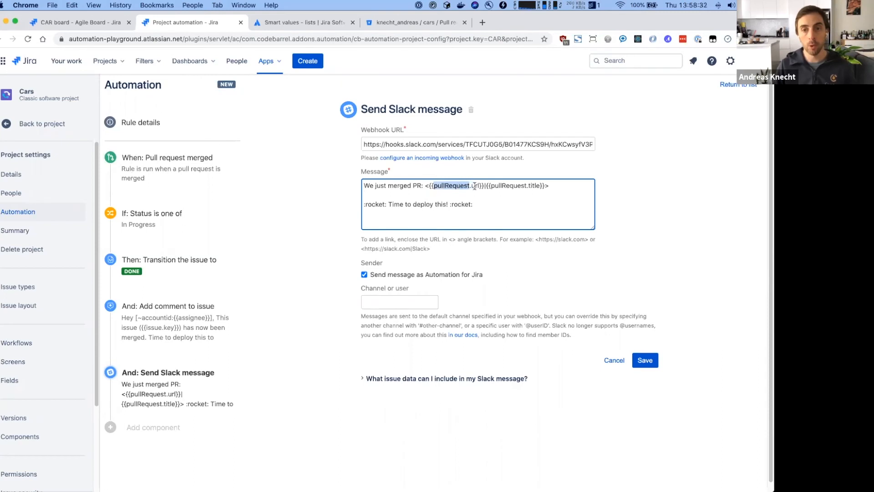
{"action": "double_click", "coordinate": [475, 186]}
{"action": "double_click", "coordinate": [534, 186]}
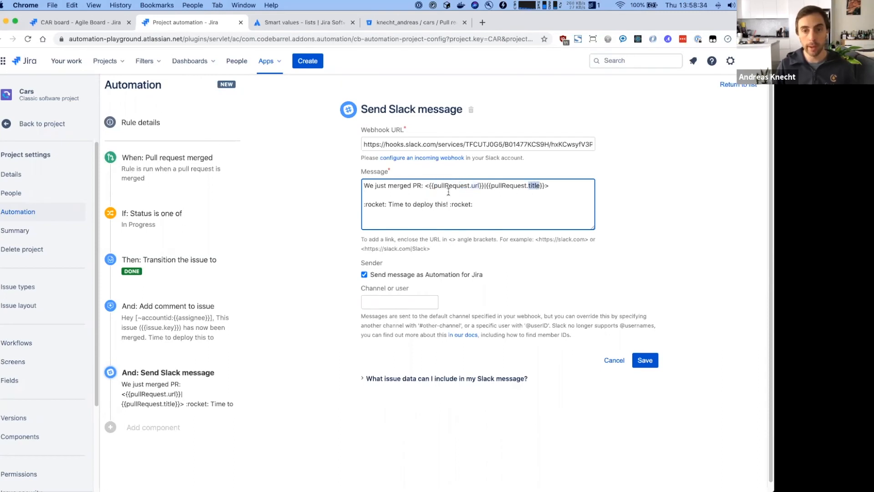
{"action": "left_click_drag", "start_coordinate": [424, 186], "coordinate": [569, 186]}
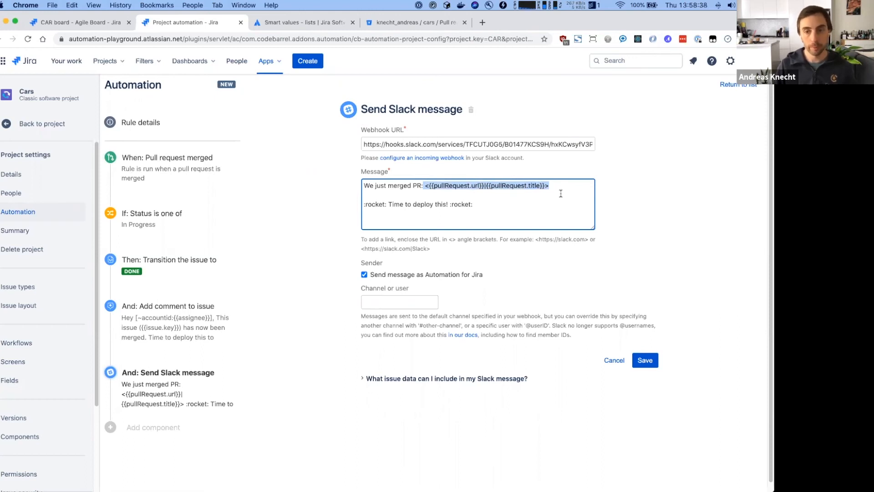
{"action": "double_click", "coordinate": [448, 185]}
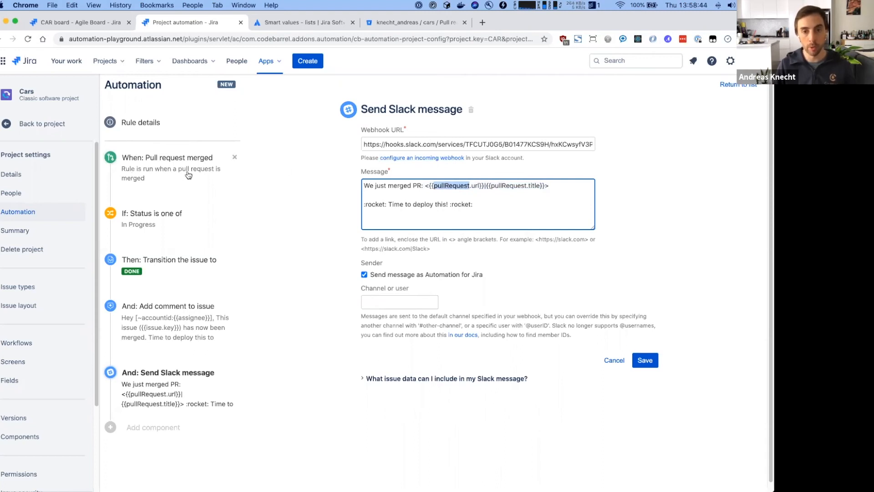
{"action": "left_click", "coordinate": [488, 204]}
{"action": "left_click_drag", "start_coordinate": [474, 204], "coordinate": [449, 204]}
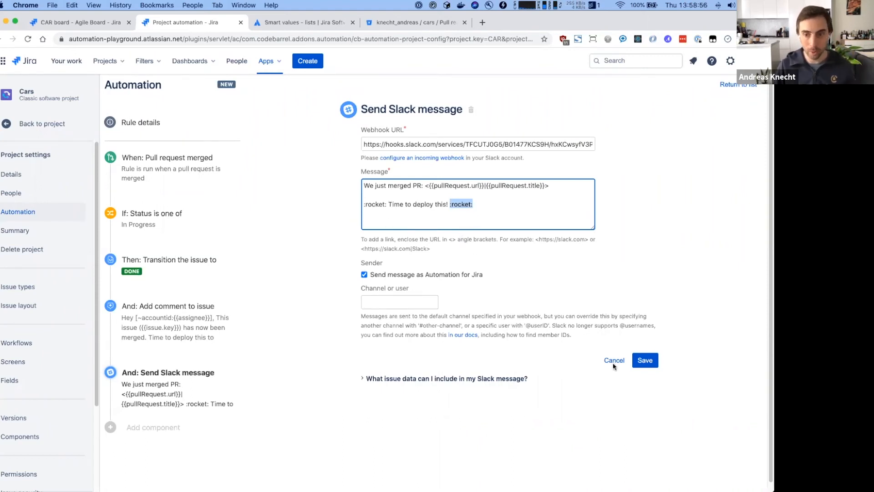
- Save the Slack step, name the rule 'Notify dev team on pr merge', and enable it
{"action": "left_click", "coordinate": [645, 360]}
{"action": "left_click", "coordinate": [554, 178]}
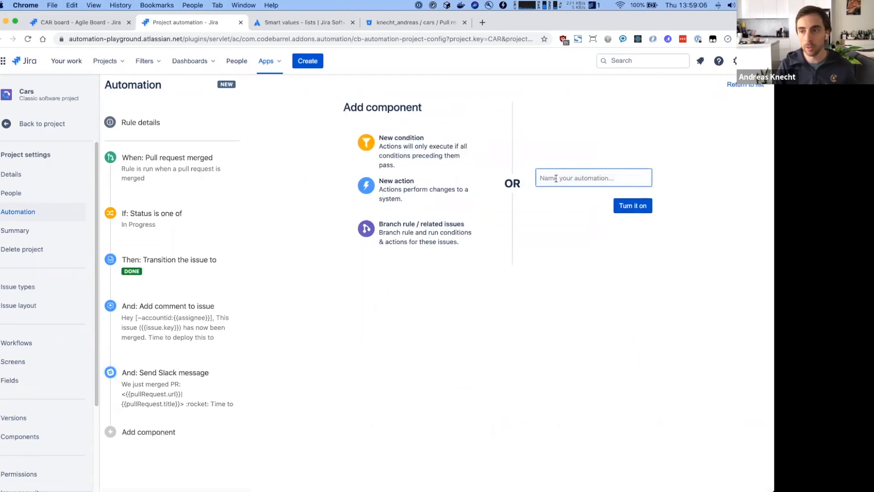
{"action": "type", "text": "Notify "}
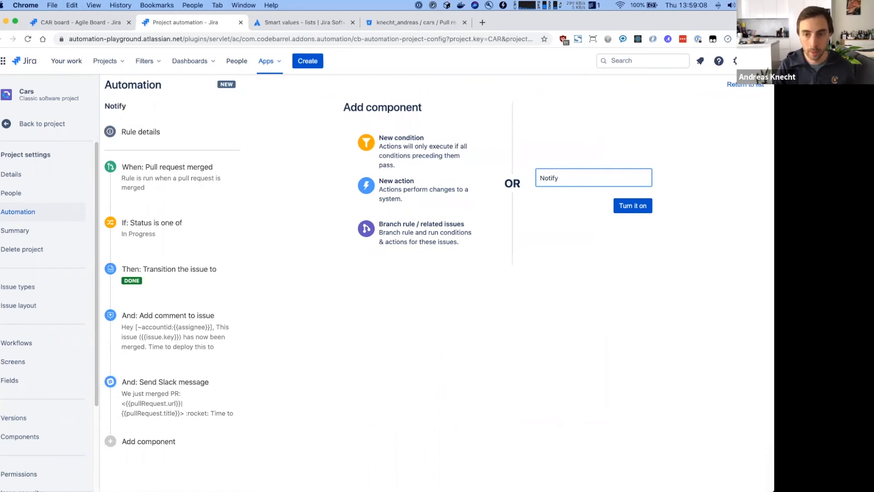
{"action": "type", "text": "dev team"}
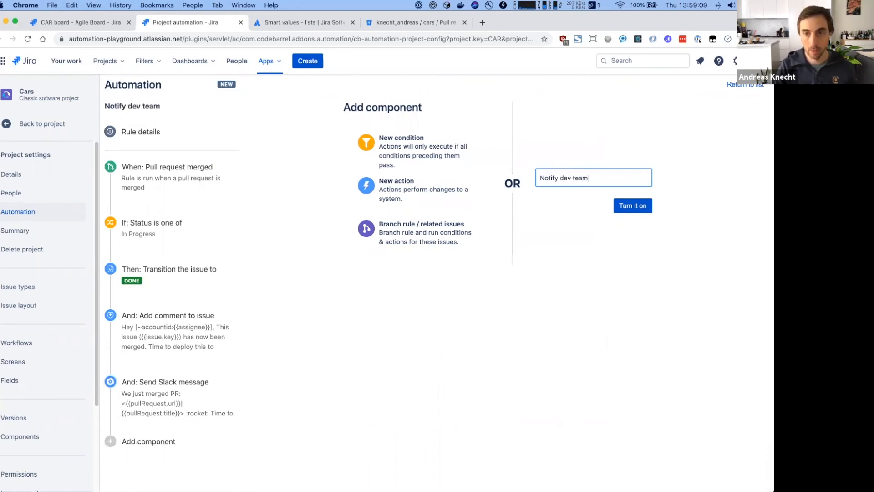
{"action": "type", "text": " on pr merge"}
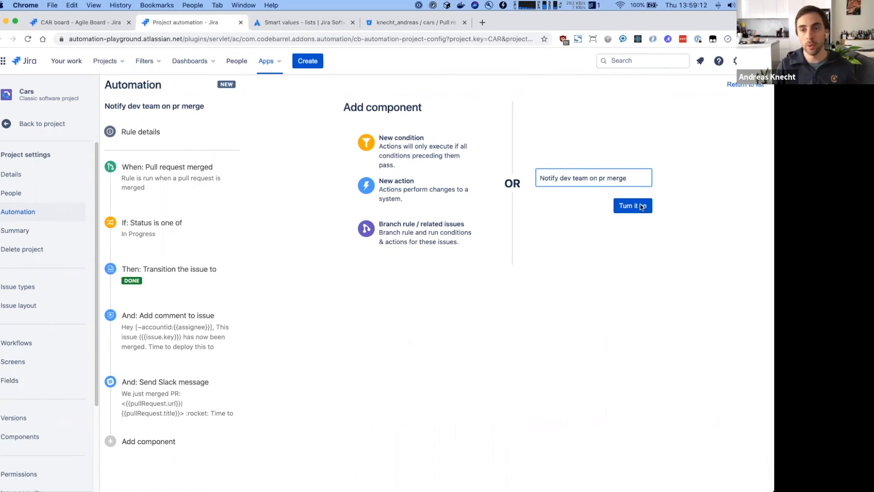
{"action": "left_click", "coordinate": [644, 207]}
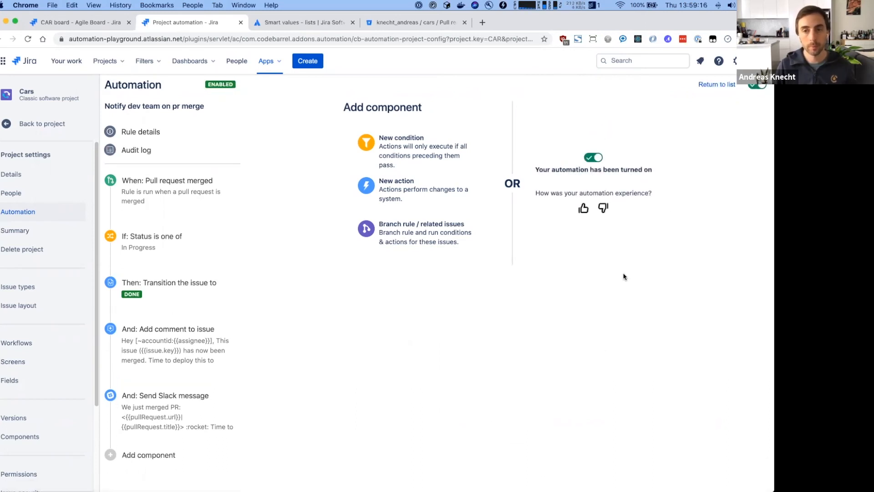
{"action": "left_click", "coordinate": [389, 21]}
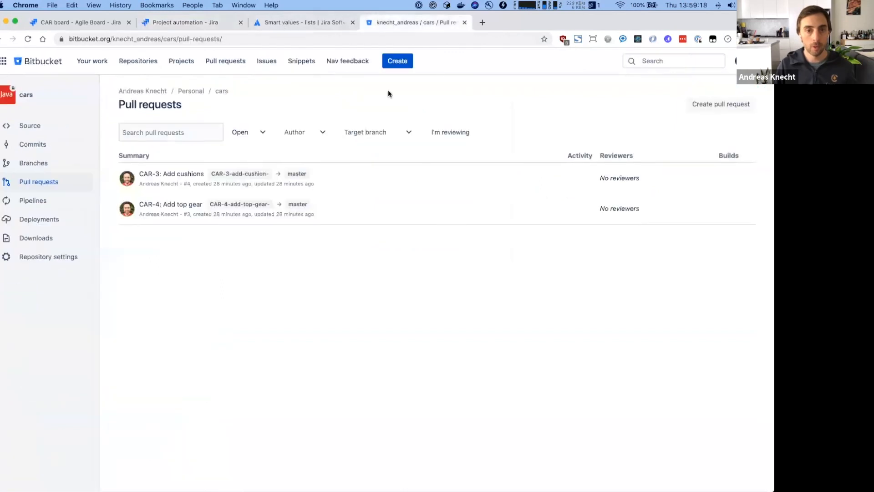
- Merge the 'CAR-3: Add cushions' pull request into master and return to the automation rule
{"action": "left_click", "coordinate": [180, 176]}
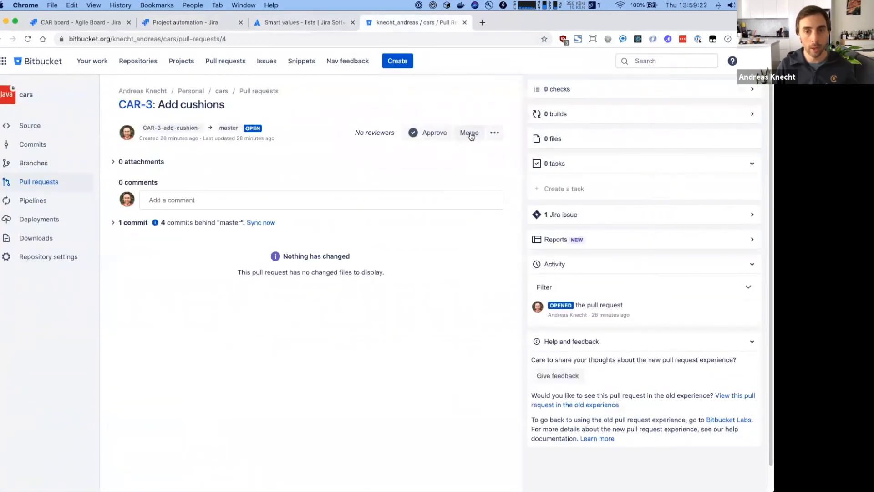
{"action": "left_click", "coordinate": [470, 133]}
{"action": "left_click", "coordinate": [463, 296]}
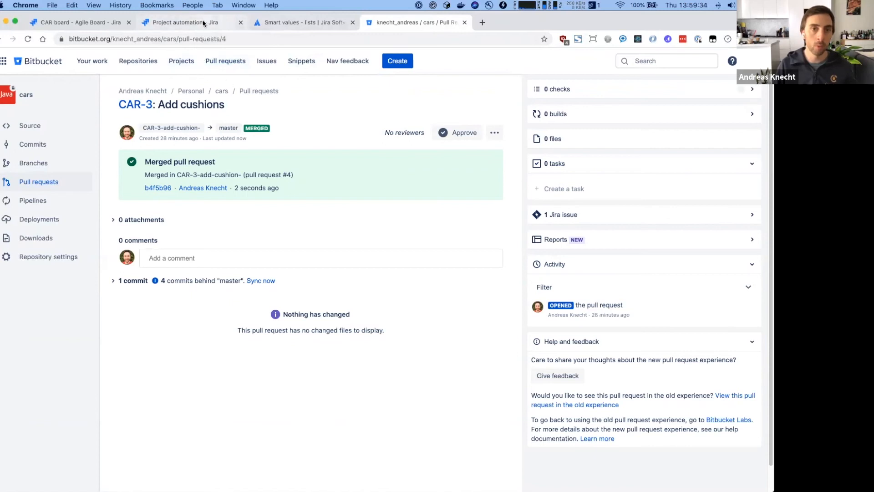
{"action": "left_click", "coordinate": [188, 20]}
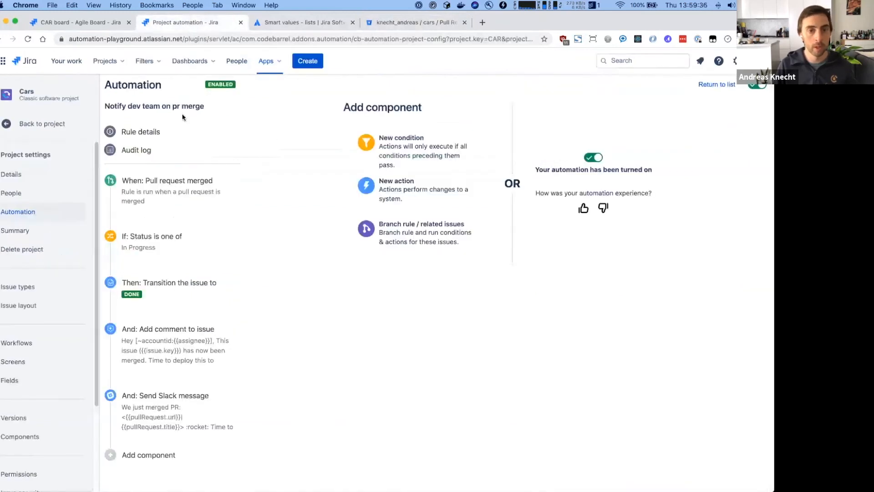
- Refresh the rule's audit log and expand the latest run showing CAR-3 moved to Done
{"action": "left_click", "coordinate": [141, 151]}
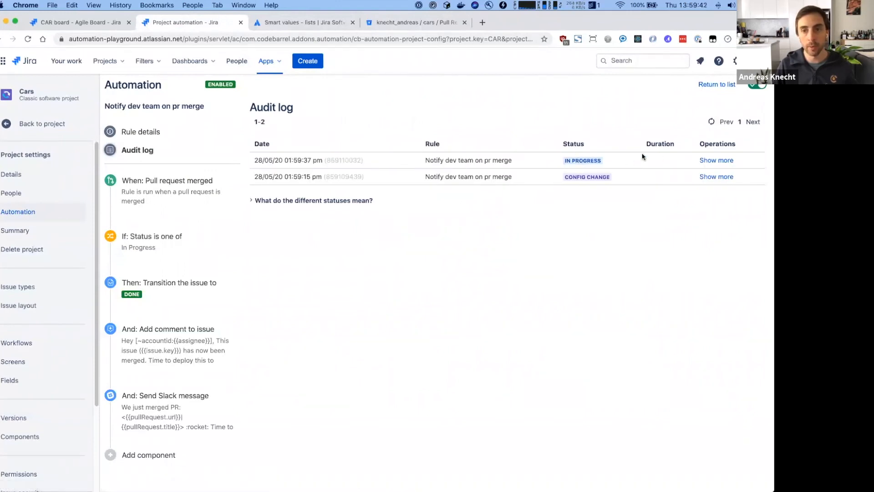
{"action": "left_click", "coordinate": [710, 122]}
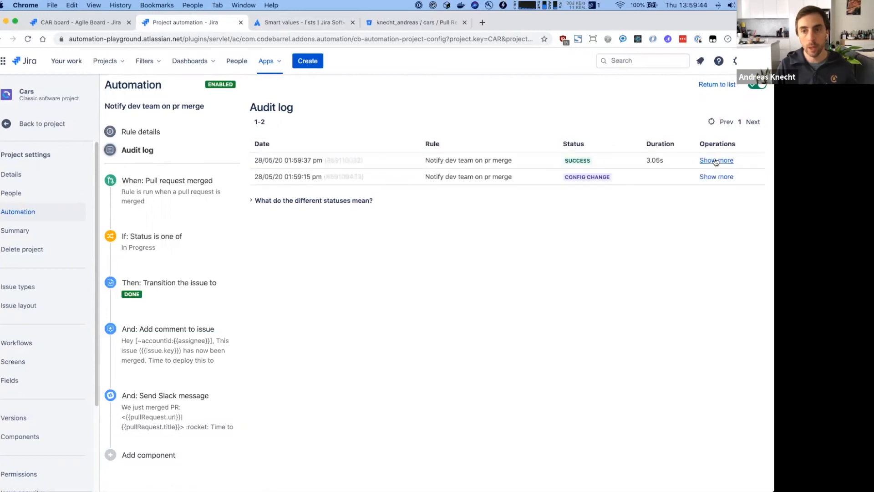
{"action": "left_click", "coordinate": [716, 160]}
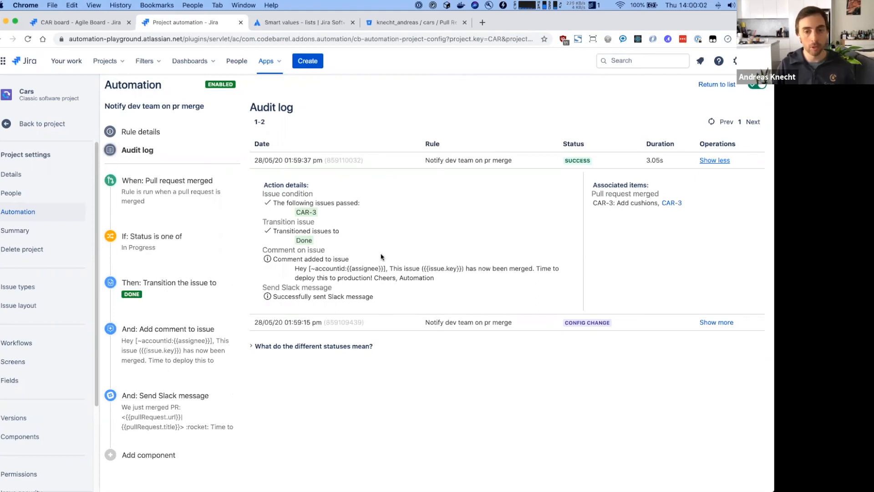
{"action": "mouse_move", "coordinate": [290, 213]}
{"action": "left_mouse_down"}
{"action": "mouse_move", "coordinate": [324, 213]}
{"action": "mouse_move", "coordinate": [298, 211]}
{"action": "left_mouse_up"}
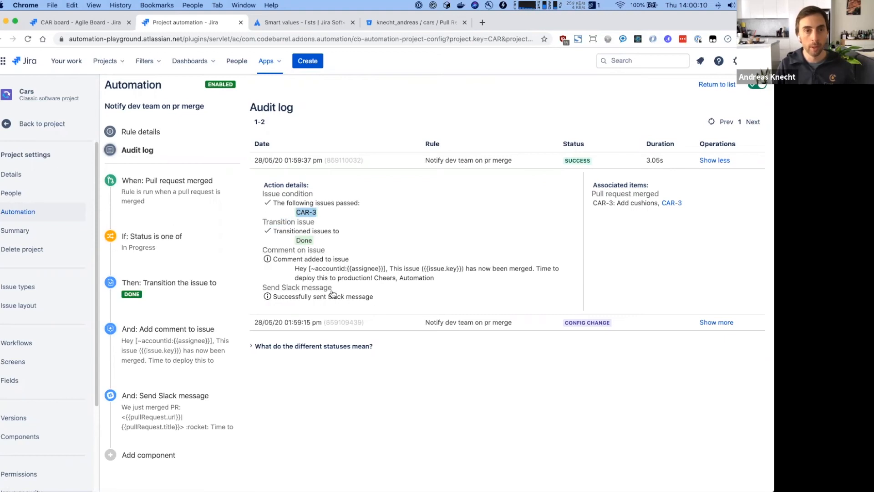
{"action": "left_click", "coordinate": [98, 27]}
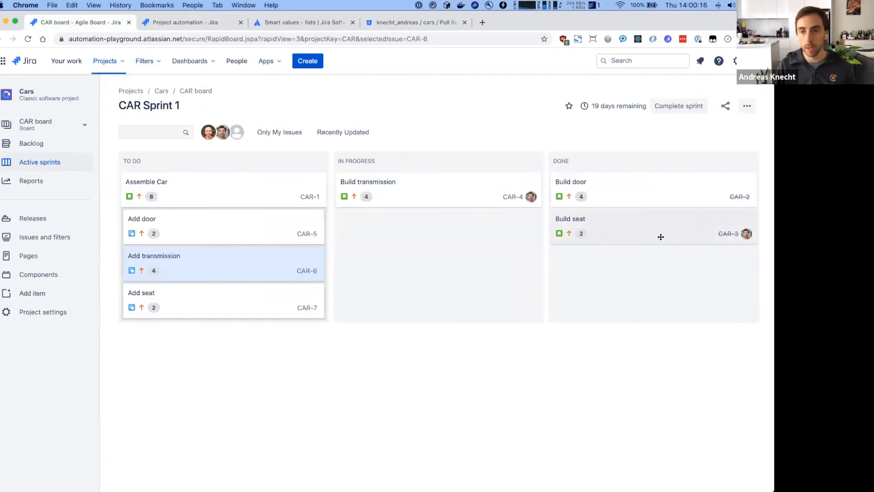
- Open Build seat (CAR-3) in the Done column and review the new automation merge comment
{"action": "left_click", "coordinate": [689, 235]}
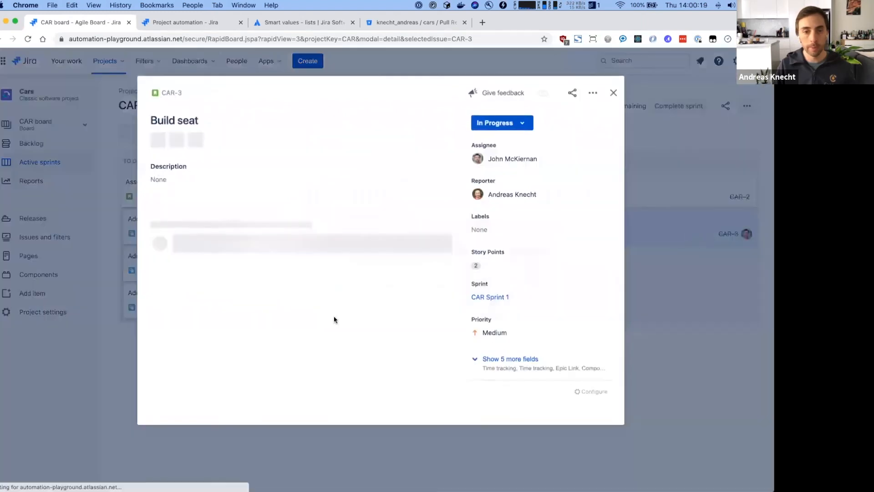
{"action": "scroll", "coordinate": [334, 319], "scroll_direction": "down", "scroll_amount": 2}
{"action": "left_click_drag", "start_coordinate": [174, 306], "coordinate": [255, 373]}
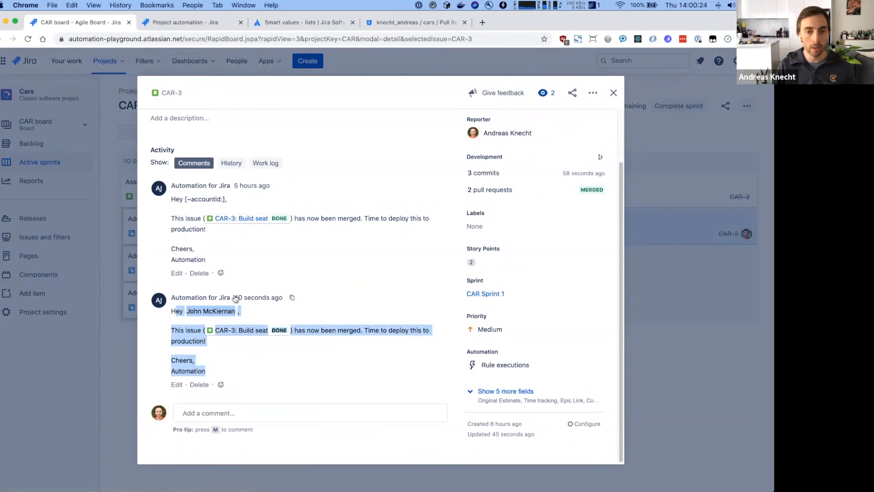
{"action": "left_click", "coordinate": [253, 360]}
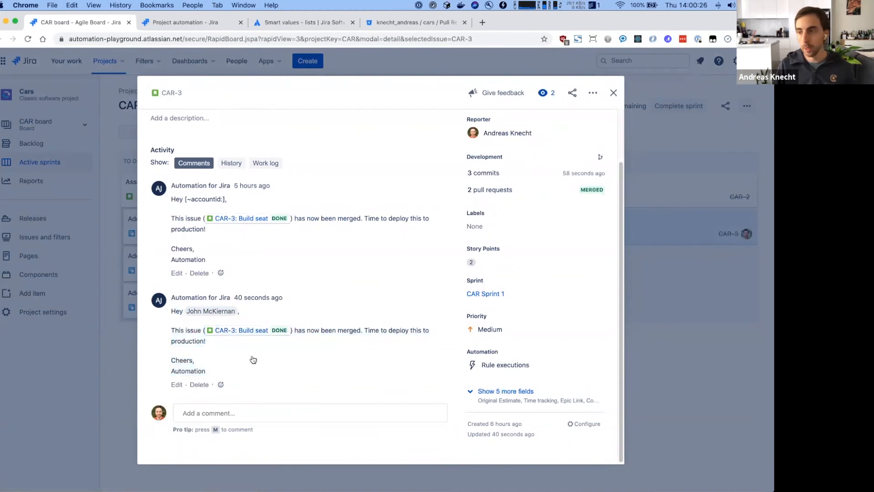
{"action": "key", "text": "super+Tab"}
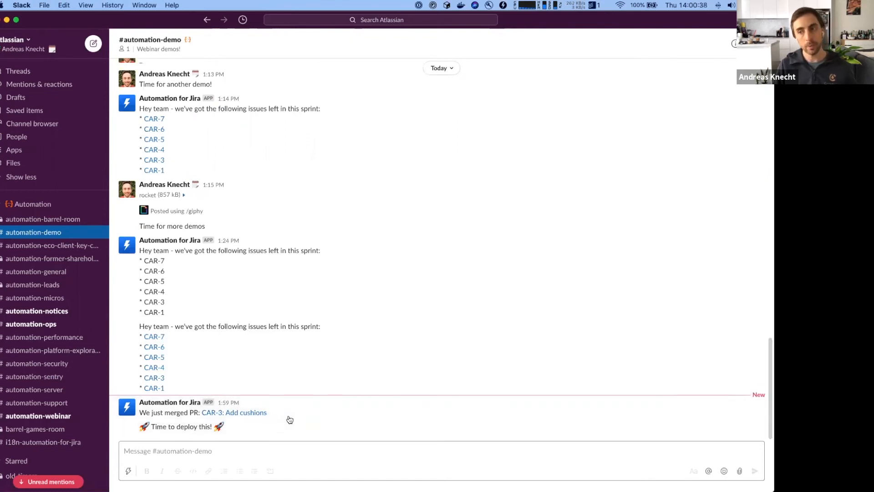
- Switch back to Jira's audit log showing the successful CAR-3 rule run
{"action": "key", "text": "super+Tab"}
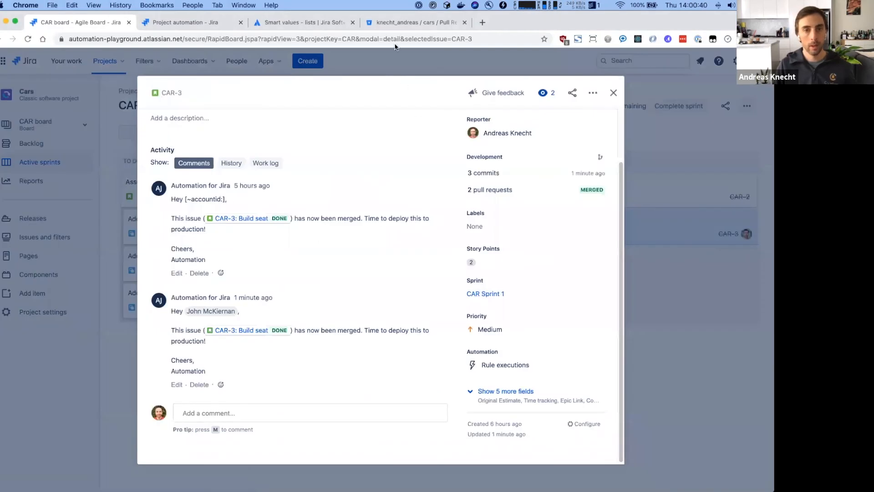
{"action": "left_click", "coordinate": [210, 22]}
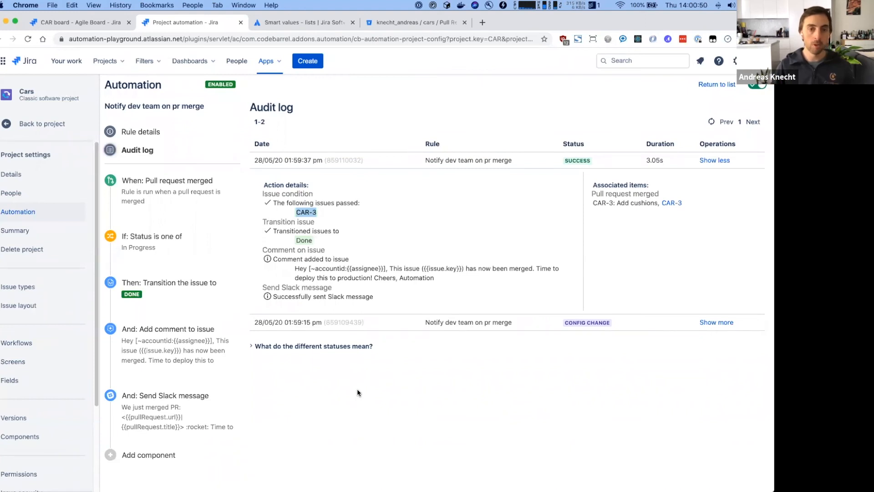
{"action": "mouse_move", "coordinate": [164, 307]}
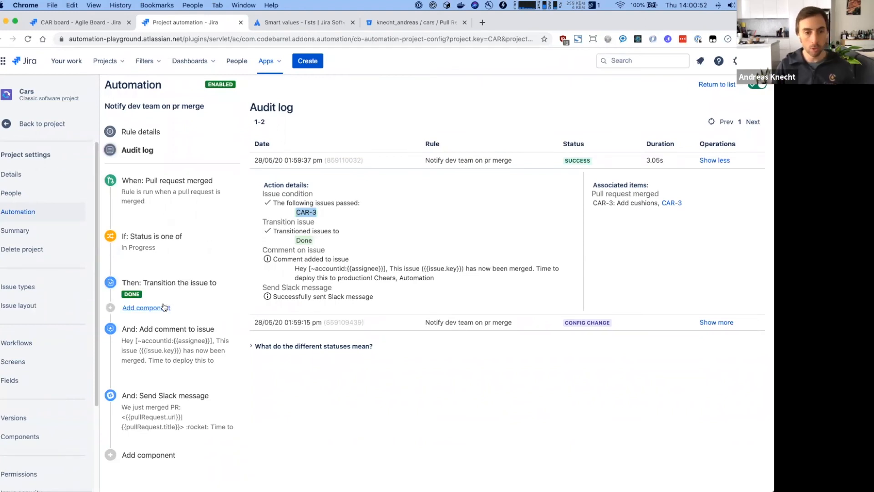
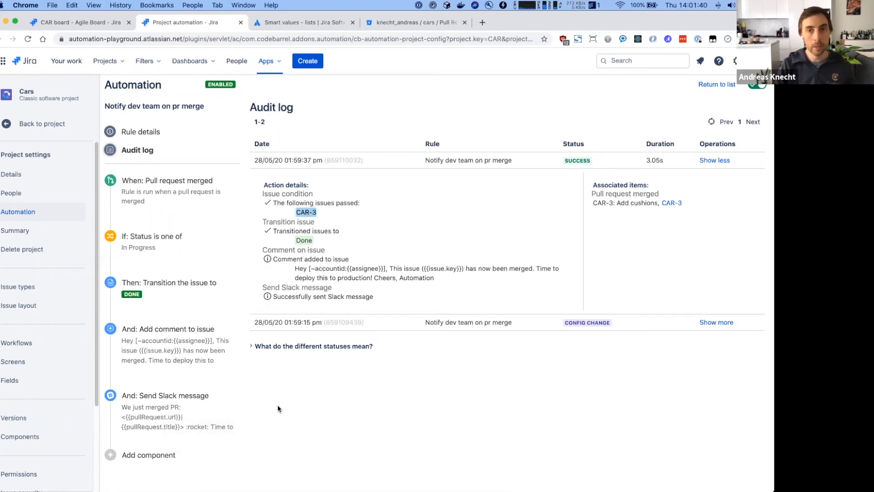
- Open a blank browser tab and bring up clipboard history to look for the ngrok link
{"action": "key", "text": "super+t"}
{"action": "key", "text": "alt+super+c"}
- Paste the saved ngrok address, trim it to the bare host, and load the Jenkins dashboard
{"action": "type", "text": "ngor"}
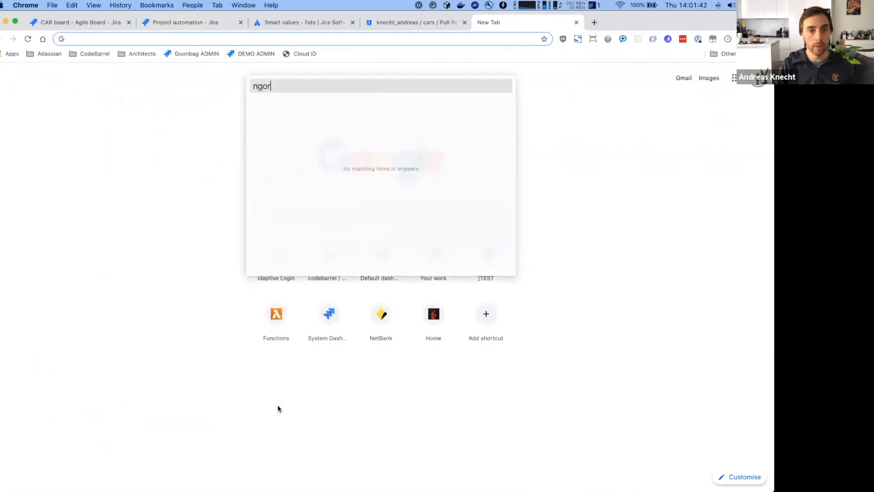
{"action": "key", "text": "BackSpace"}
{"action": "key", "text": "BackSpace"}
{"action": "key", "text": "BackSpace"}
{"action": "type", "text": "grok"}
{"action": "key", "text": "Return"}
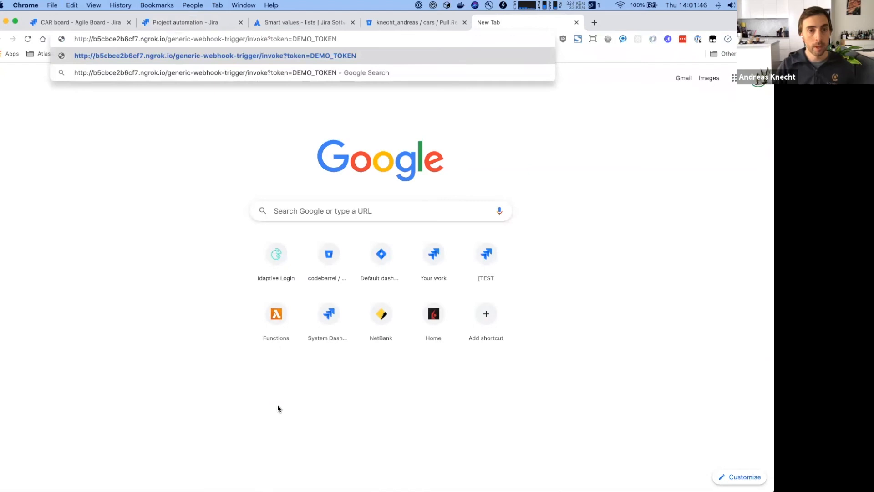
{"action": "key", "text": "shift+super+Right"}
{"action": "key", "text": "BackSpace"}
{"action": "key", "text": "Return"}
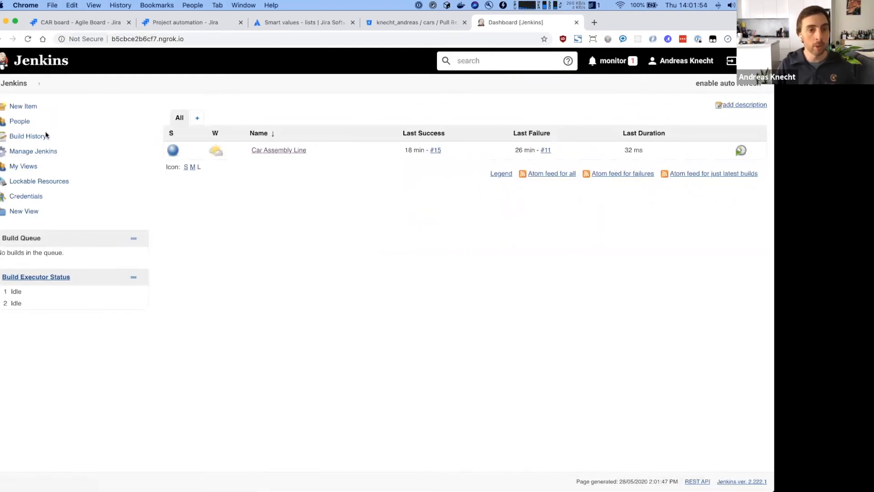
- Open the Car Assembly Line job's configuration page
{"action": "left_click", "coordinate": [274, 153]}
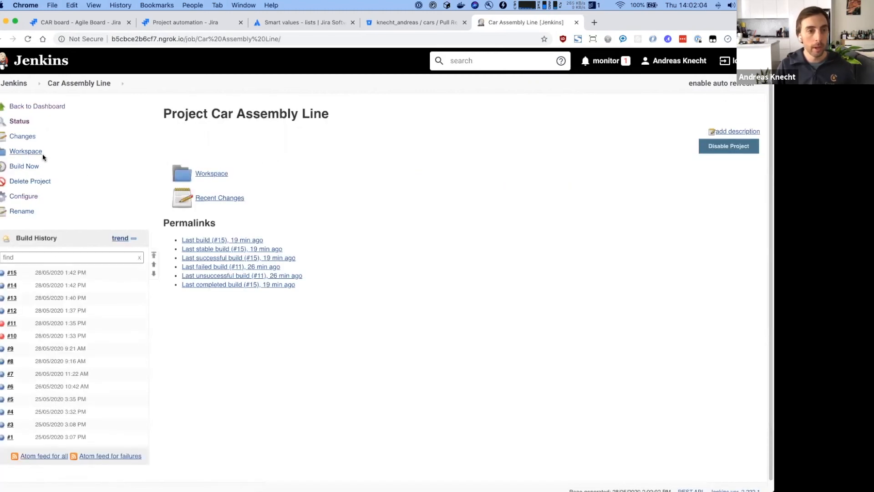
{"action": "left_click", "coordinate": [25, 195]}
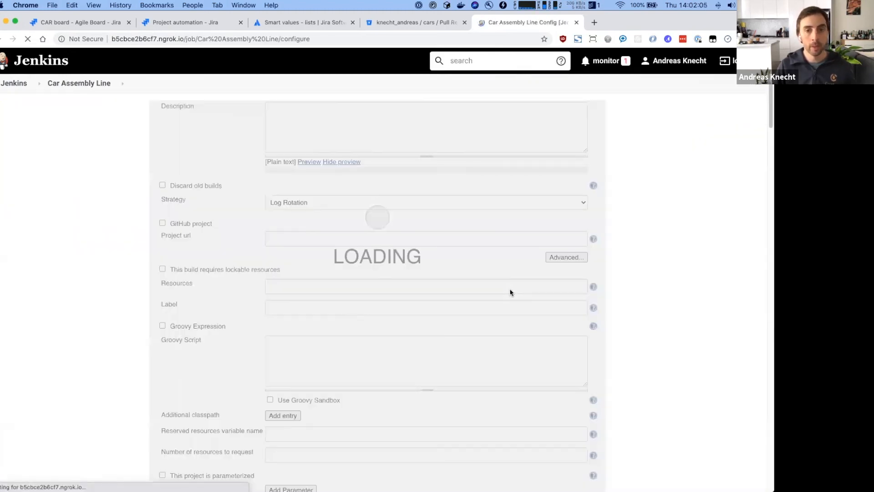
{"action": "scroll", "coordinate": [655, 273], "scroll_direction": "down", "scroll_amount": 7}
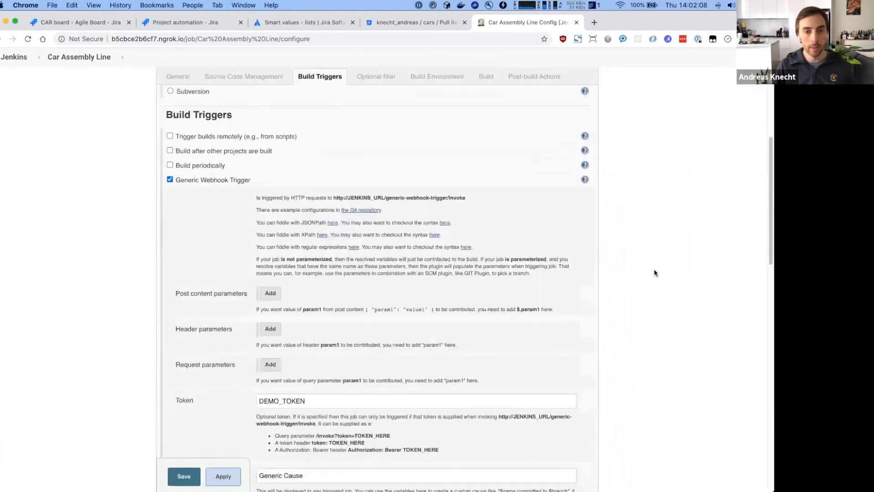
{"action": "scroll", "coordinate": [655, 273], "scroll_direction": "up", "scroll_amount": 3}
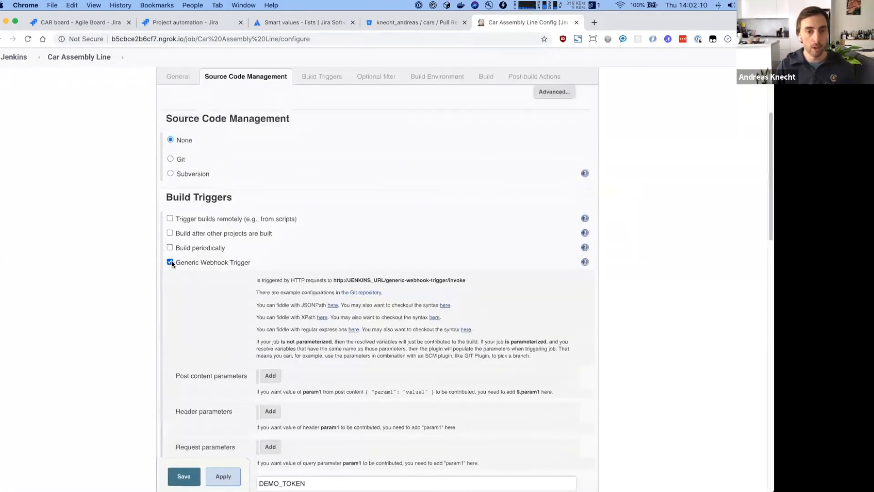
- Review the Generic Webhook Trigger settings and invoke URL, then scroll down to the Build section
{"action": "left_click_drag", "start_coordinate": [176, 261], "coordinate": [256, 263]}
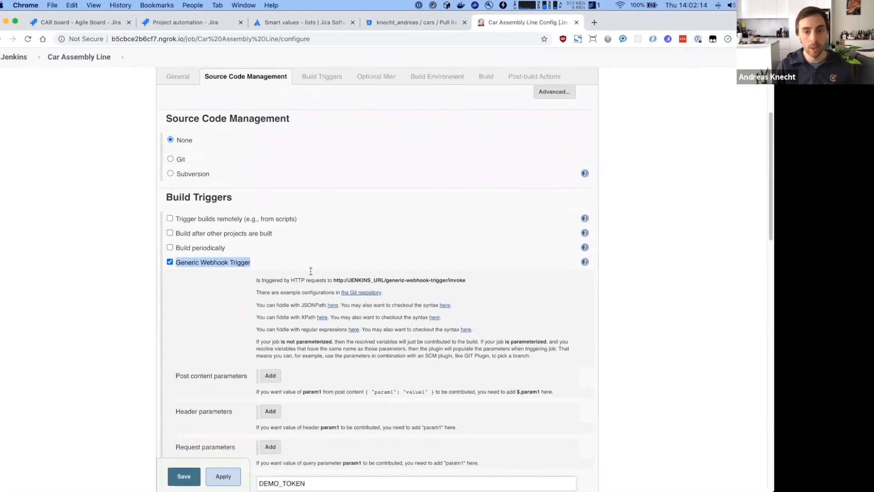
{"action": "left_click", "coordinate": [335, 279]}
{"action": "left_click_drag", "start_coordinate": [362, 280], "coordinate": [476, 282]}
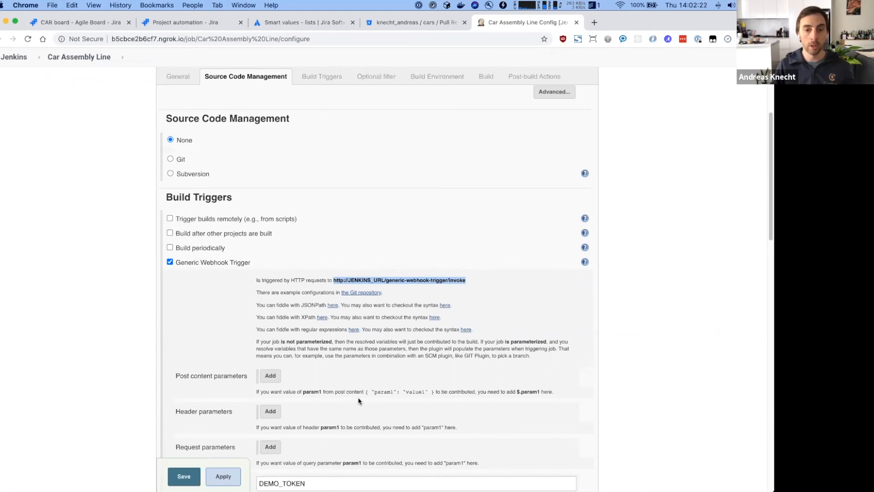
{"action": "scroll", "coordinate": [358, 397], "scroll_direction": "down", "scroll_amount": 3}
{"action": "scroll", "coordinate": [358, 397], "scroll_direction": "down", "scroll_amount": 4}
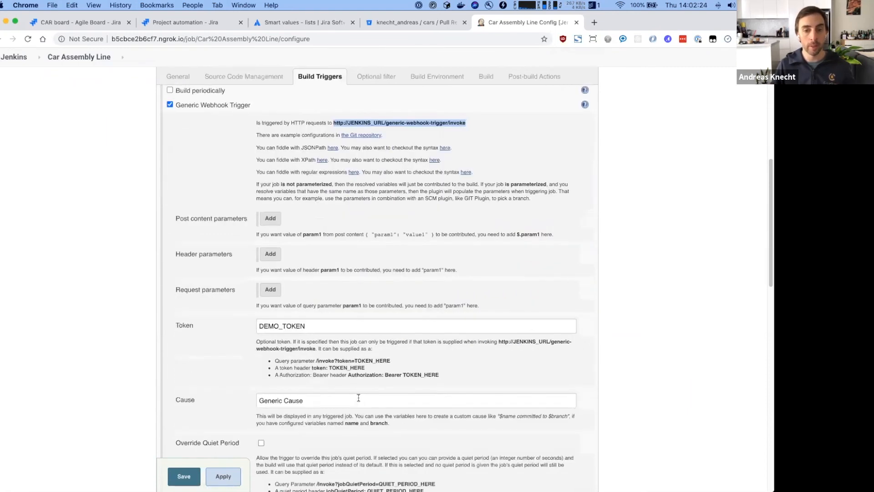
{"action": "scroll", "coordinate": [359, 398], "scroll_direction": "down", "scroll_amount": 15}
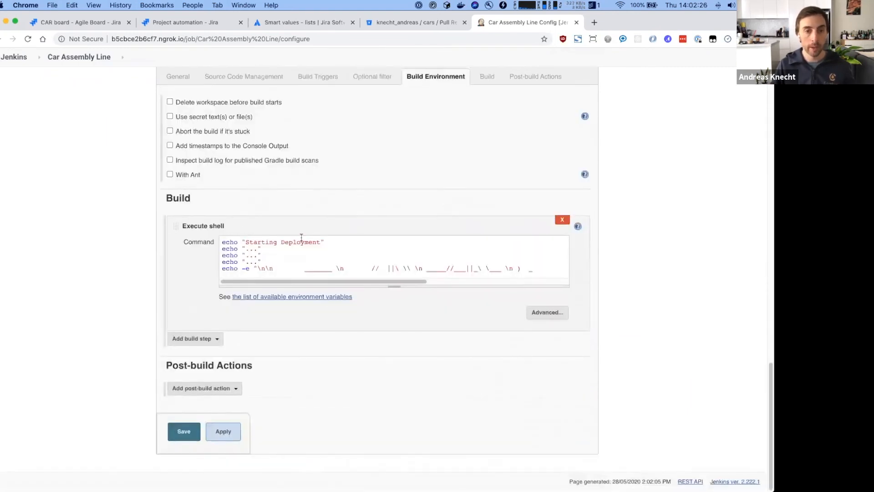
- Review the Execute shell command and save the Car Assembly Line configuration unchanged
{"action": "left_click_drag", "start_coordinate": [223, 243], "coordinate": [334, 239]}
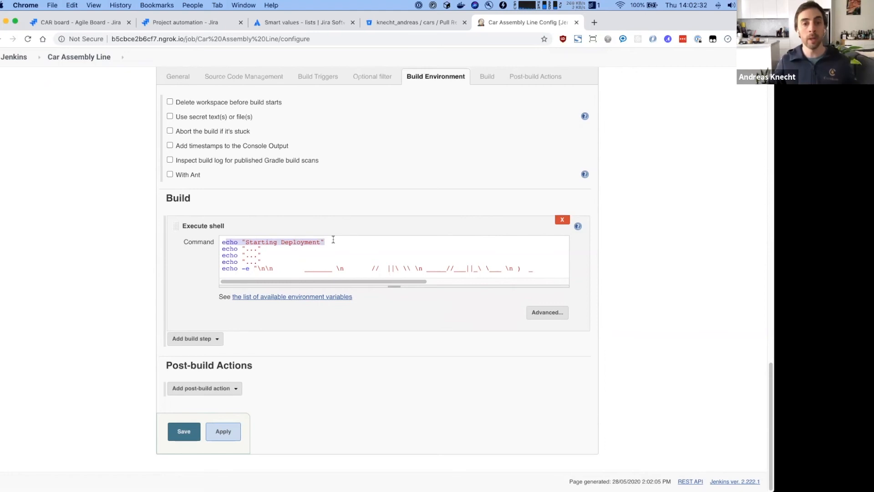
{"action": "left_click", "coordinate": [280, 242]}
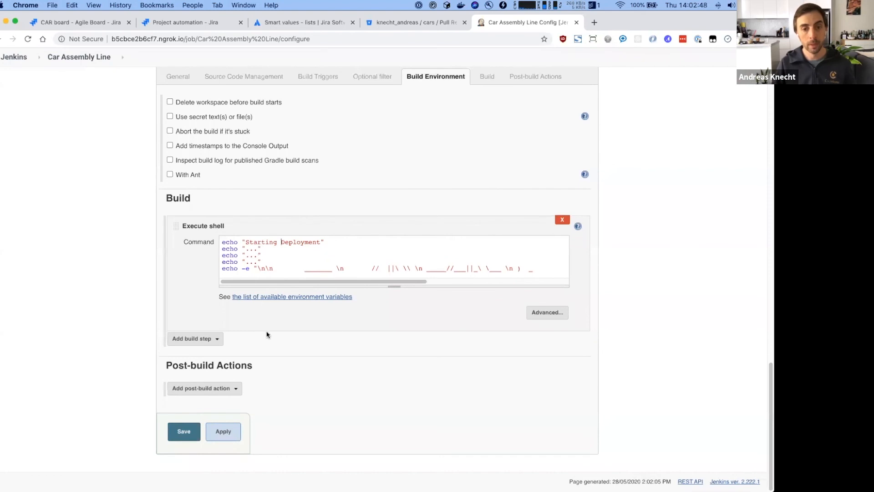
{"action": "left_click", "coordinate": [182, 438]}
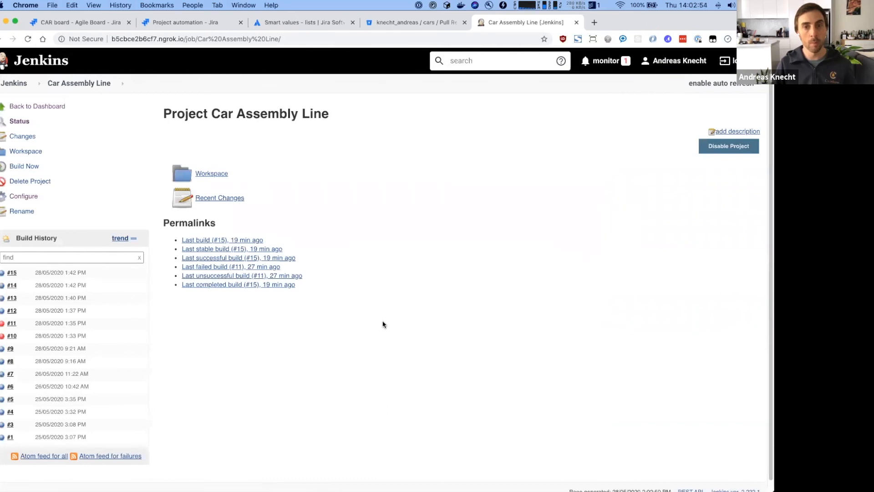
- Back in the Jira rule, add a new Send web request action
{"action": "left_click", "coordinate": [204, 24]}
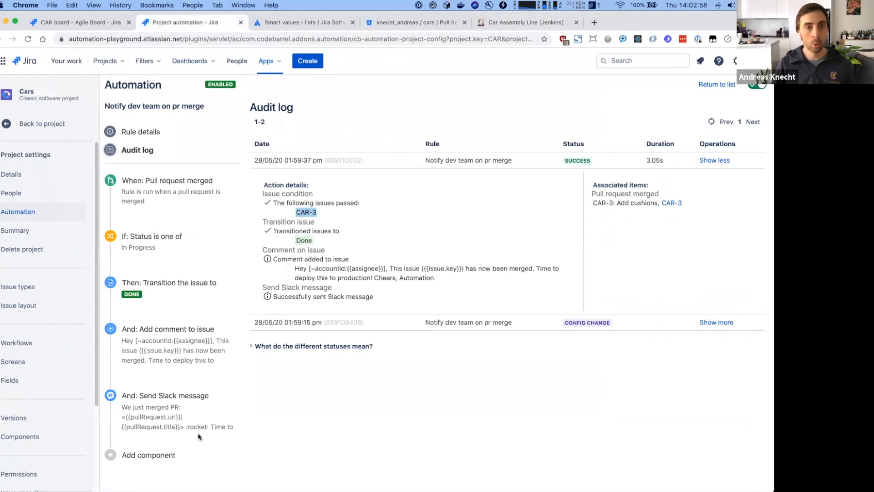
{"action": "left_click", "coordinate": [157, 461]}
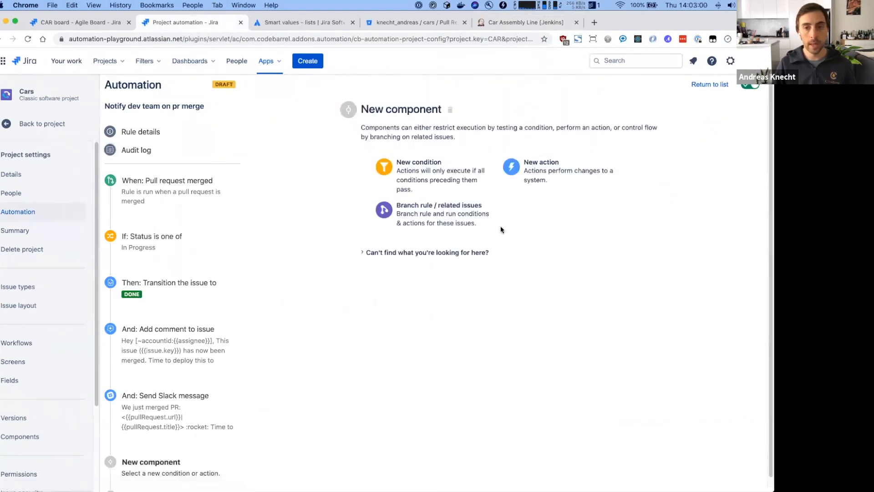
{"action": "left_click", "coordinate": [545, 182]}
{"action": "type", "text": "send"}
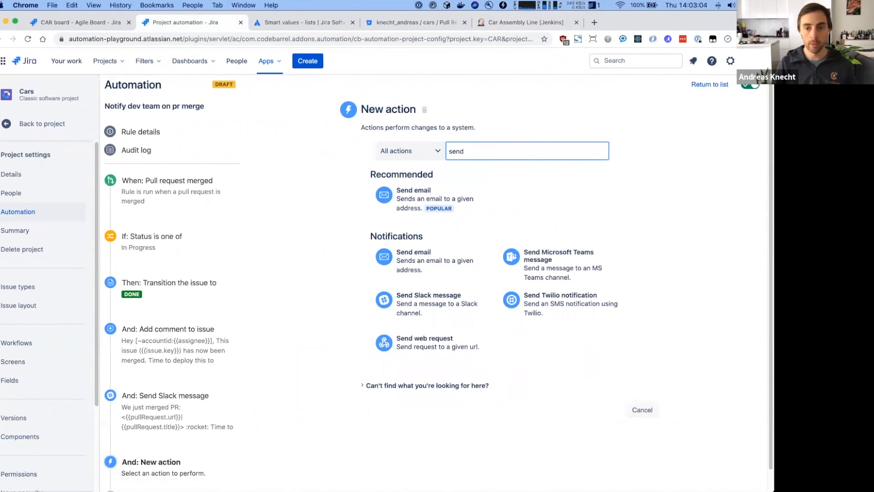
{"action": "left_click", "coordinate": [441, 341]}
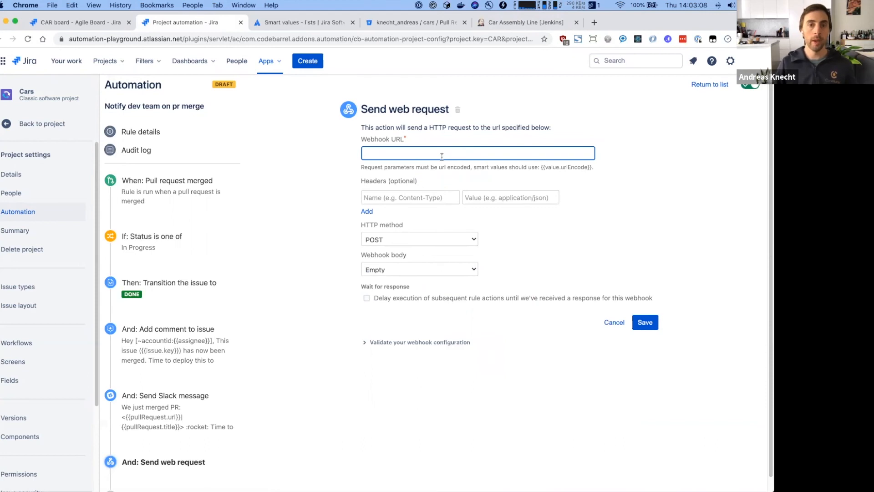
- Paste the ngrok generic-webhook-trigger invoke URL, token included, as the Webhook URL
{"action": "key", "text": "alt+super+c"}
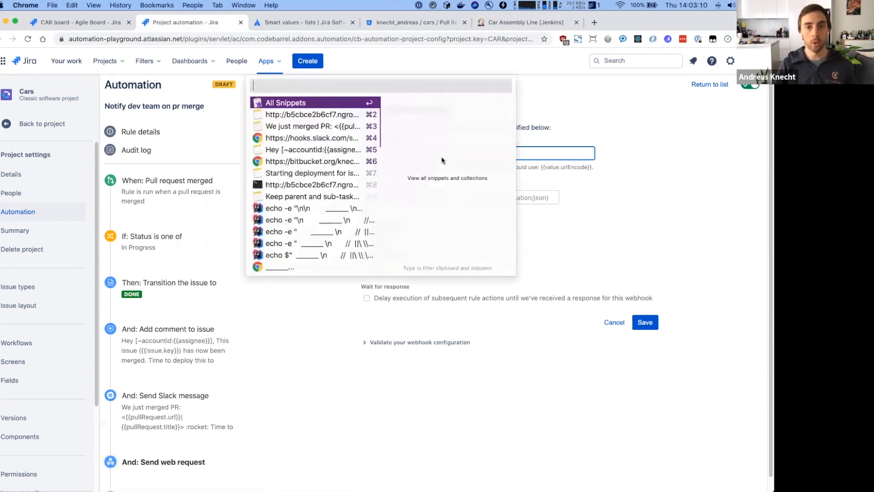
{"action": "type", "text": "ng"}
{"action": "key", "text": "Return"}
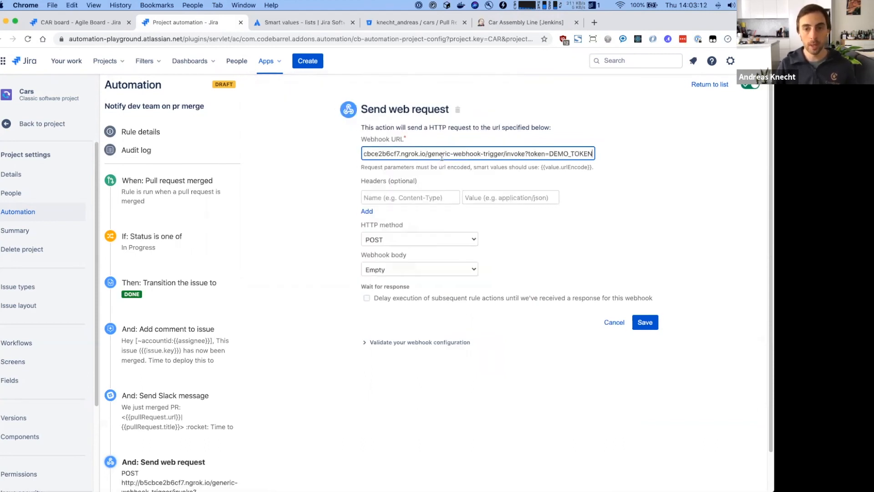
{"action": "key", "text": "Right"}
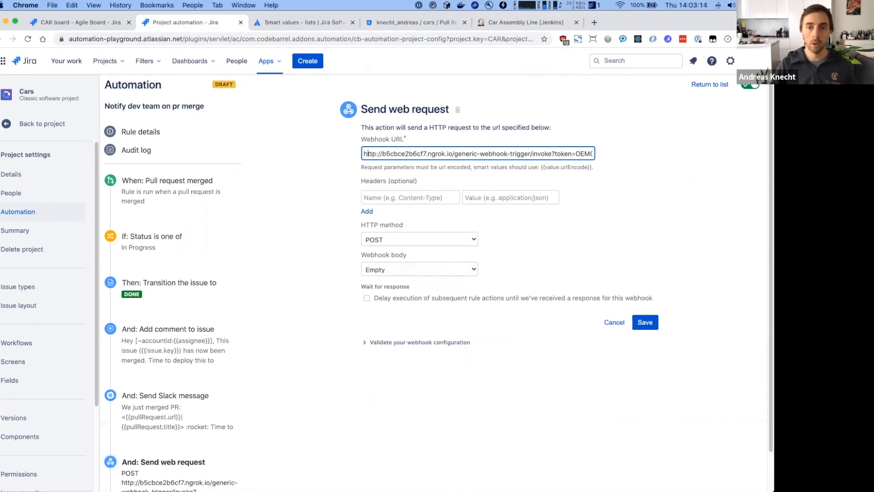
{"action": "key", "text": "super+Right"}
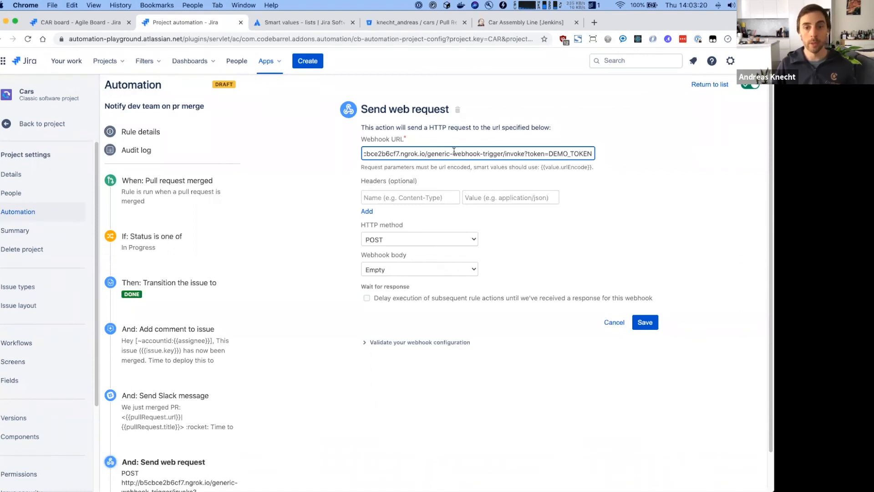
- Keep POST as the HTTP method and bring up the Webhook body options
{"action": "left_click", "coordinate": [408, 195]}
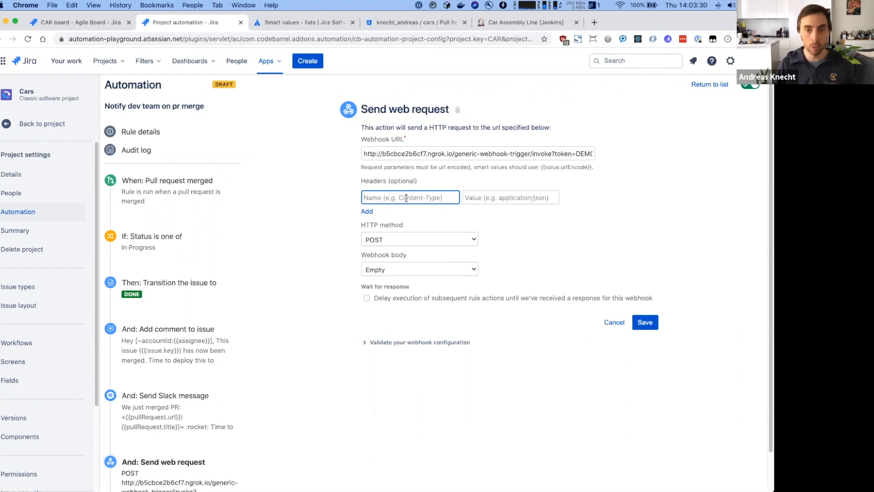
{"action": "left_click", "coordinate": [413, 240]}
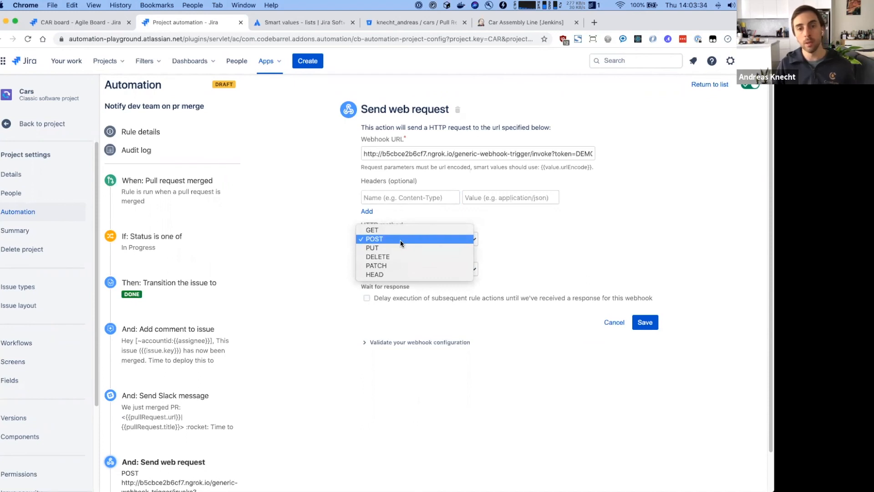
{"action": "left_click", "coordinate": [388, 240]}
{"action": "left_click", "coordinate": [386, 245]}
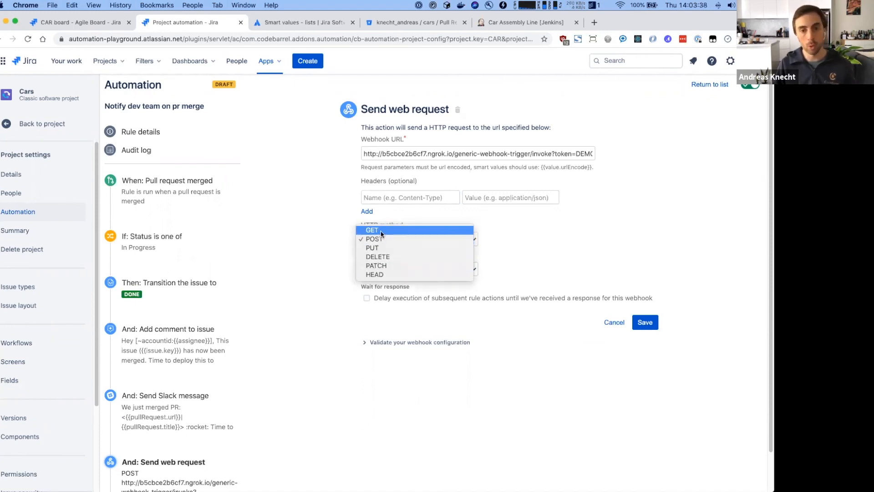
{"action": "left_click", "coordinate": [558, 233]}
{"action": "left_click", "coordinate": [417, 268]}
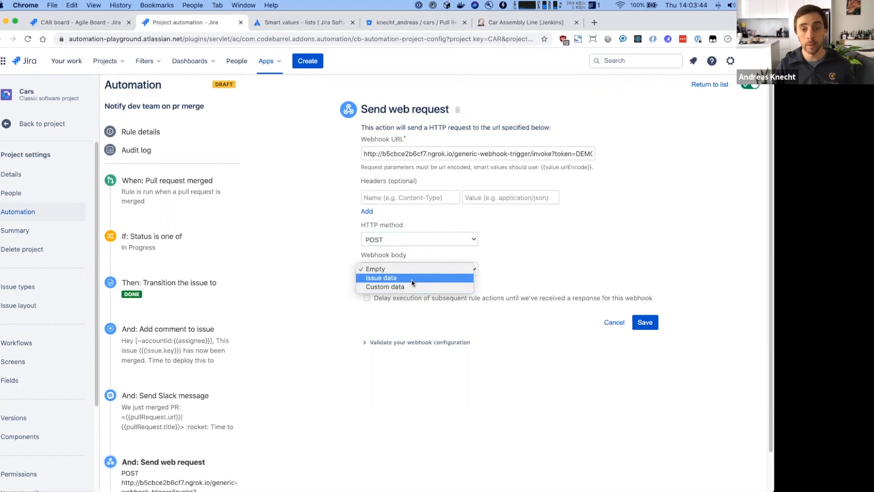
- Set the webhook body to Custom data 'Starting deployment for issue: {{issue.key}}'
{"action": "left_click", "coordinate": [412, 280]}
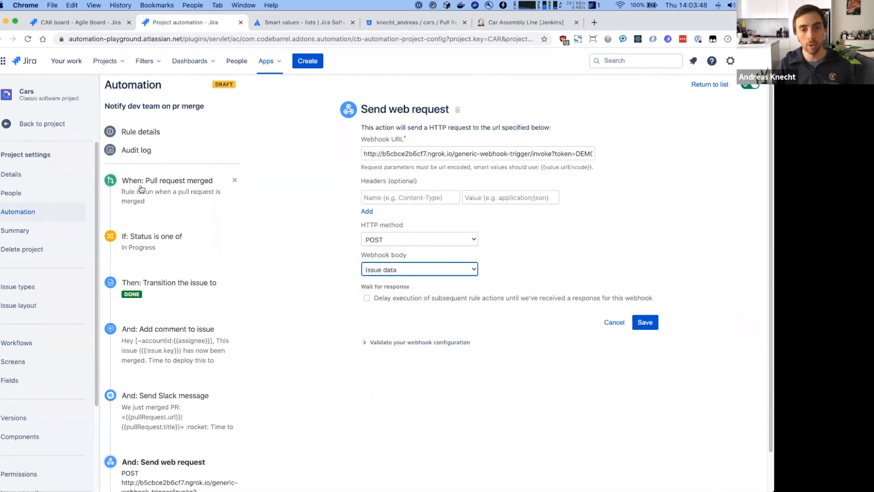
{"action": "left_click", "coordinate": [452, 271]}
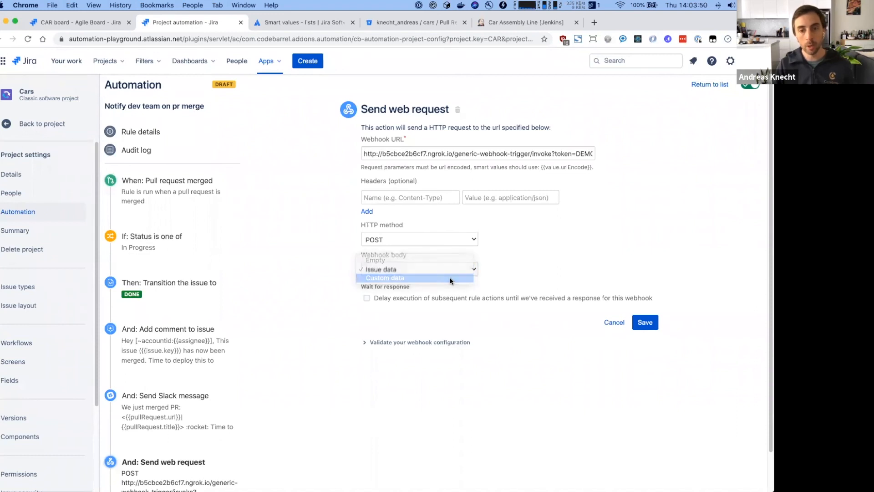
{"action": "left_click", "coordinate": [450, 278]}
{"action": "left_click", "coordinate": [424, 346]}
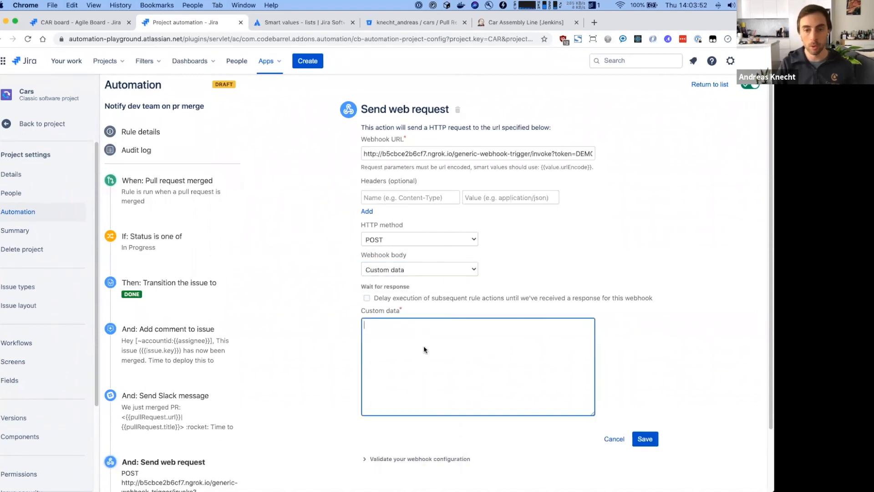
{"action": "key", "text": "alt+super+c"}
{"action": "type", "text": "start"}
{"action": "key", "text": "Return"}
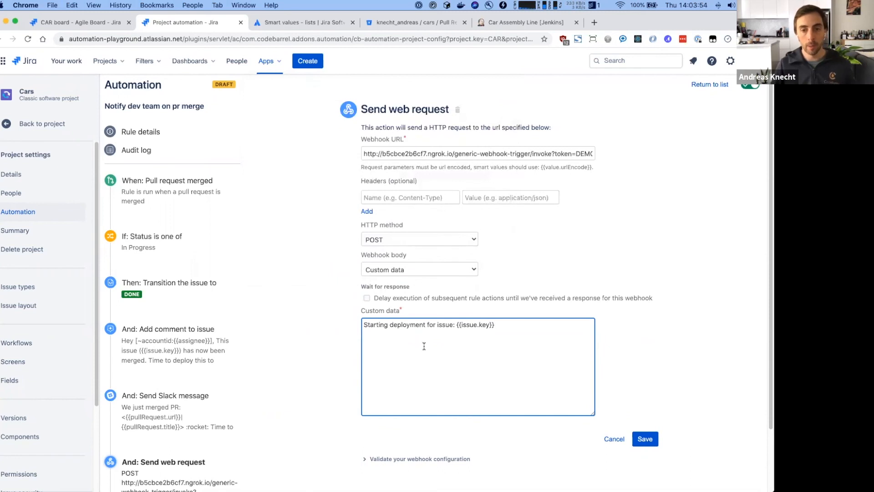
{"action": "left_click_drag", "start_coordinate": [362, 325], "coordinate": [507, 335]}
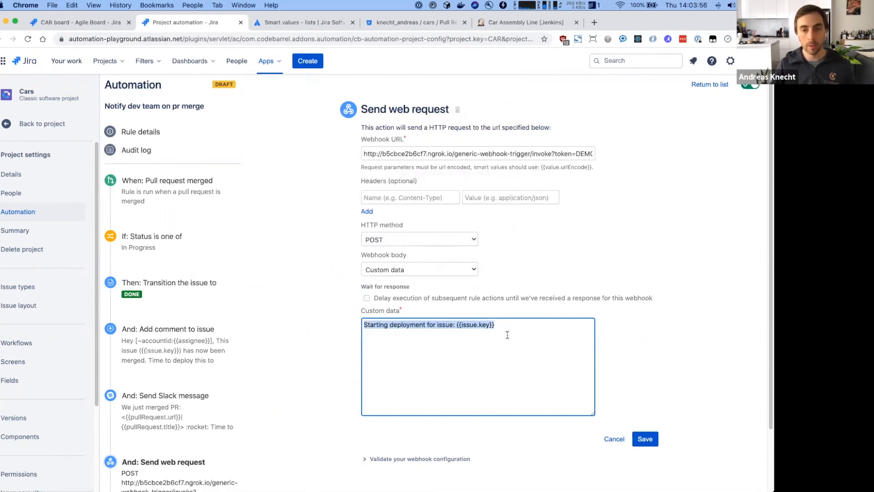
{"action": "left_click", "coordinate": [454, 335]}
{"action": "left_click", "coordinate": [457, 324]}
{"action": "left_click", "coordinate": [509, 324], "text": "shift"}
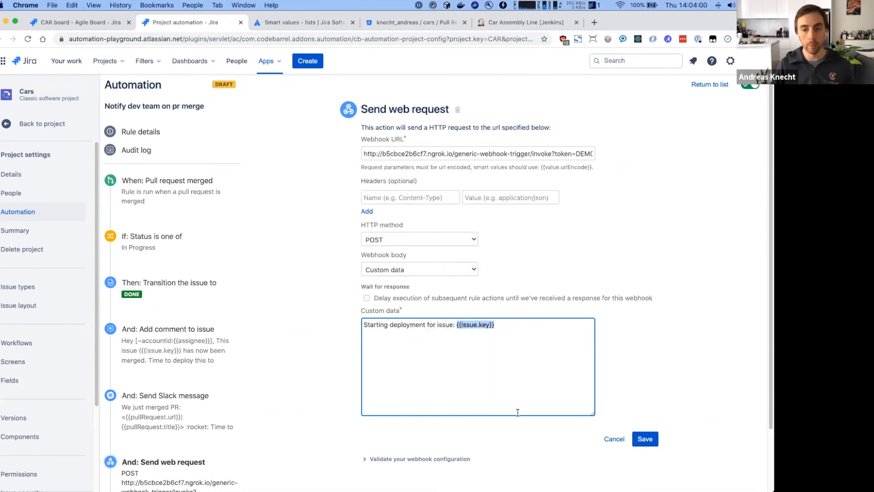
{"action": "left_click", "coordinate": [323, 345]}
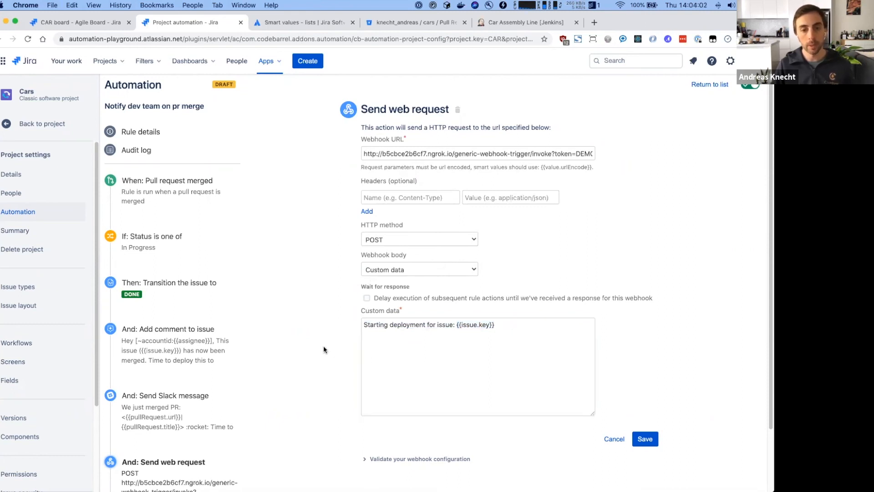
- Tick 'Delay execution…' so later actions wait for the webhook response
{"action": "scroll", "coordinate": [324, 345], "scroll_direction": "down", "scroll_amount": 2}
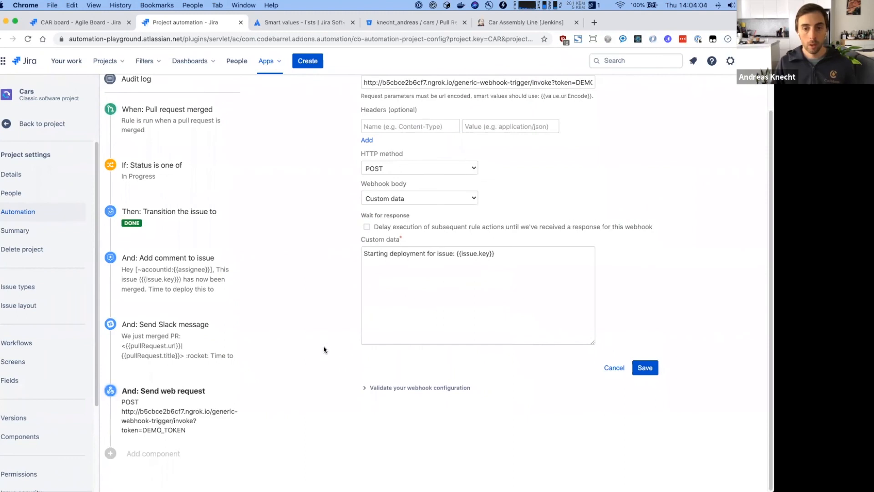
{"action": "scroll", "coordinate": [323, 345], "scroll_direction": "up", "scroll_amount": 2}
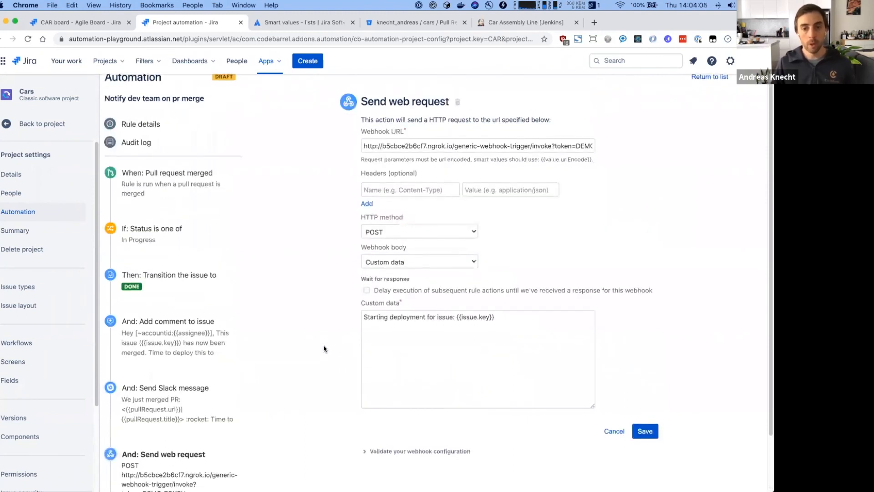
{"action": "scroll", "coordinate": [323, 349], "scroll_direction": "down", "scroll_amount": 2}
{"action": "scroll", "coordinate": [356, 307], "scroll_direction": "up", "scroll_amount": 2}
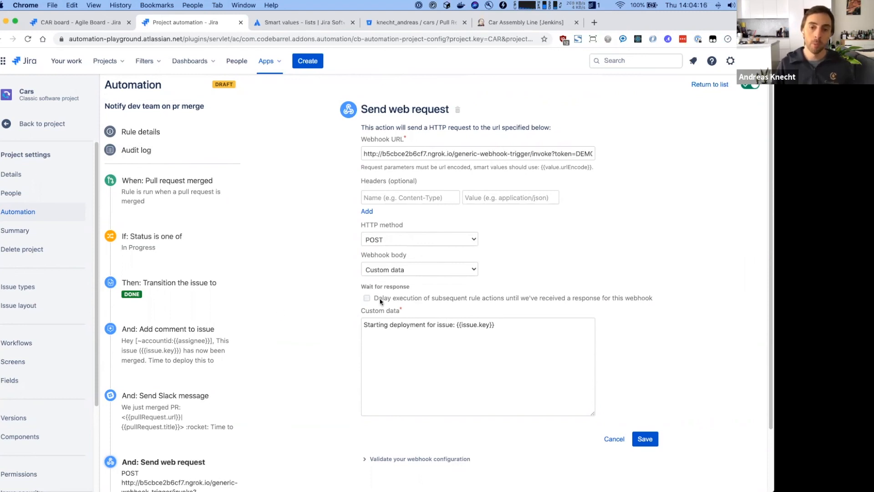
{"action": "scroll", "coordinate": [380, 301], "scroll_direction": "down", "scroll_amount": 1}
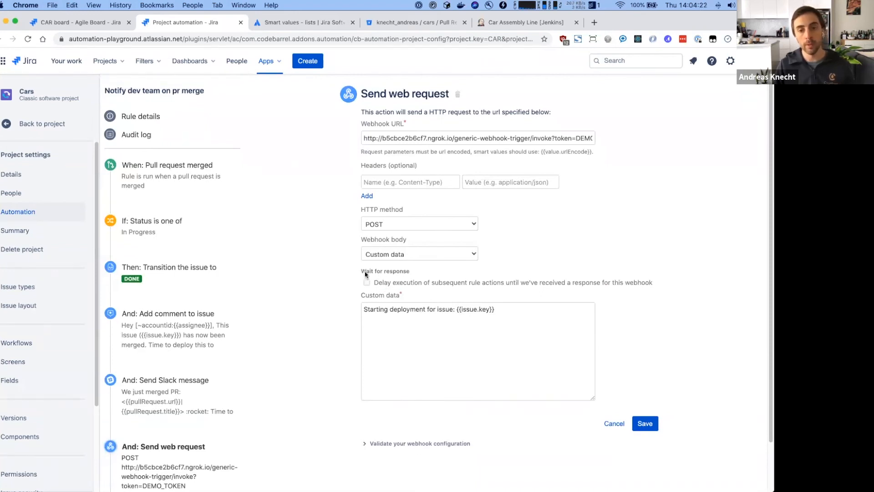
{"action": "left_click", "coordinate": [389, 283]}
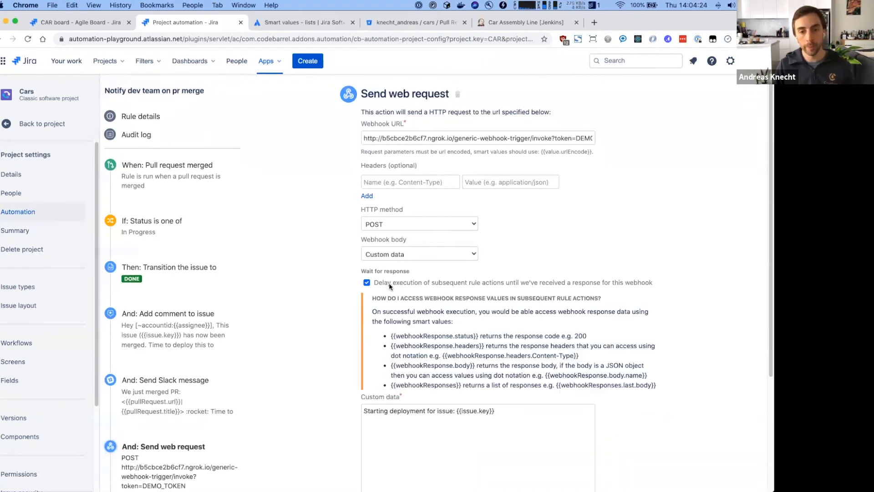
- Check the {{webhookResponse}} smart values in the help panel and save the Send web request action
{"action": "scroll", "coordinate": [396, 310], "scroll_direction": "down", "scroll_amount": 1}
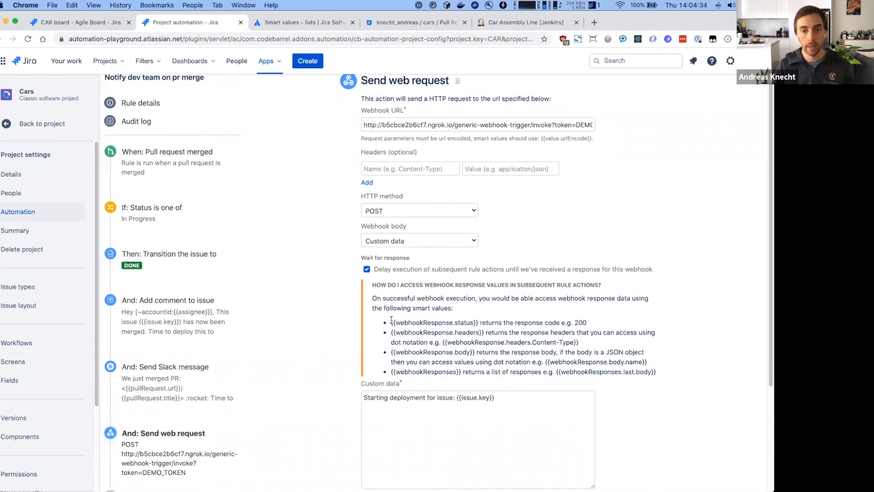
{"action": "left_click_drag", "start_coordinate": [394, 322], "coordinate": [453, 322]}
{"action": "scroll", "coordinate": [461, 349], "scroll_direction": "down", "scroll_amount": 3}
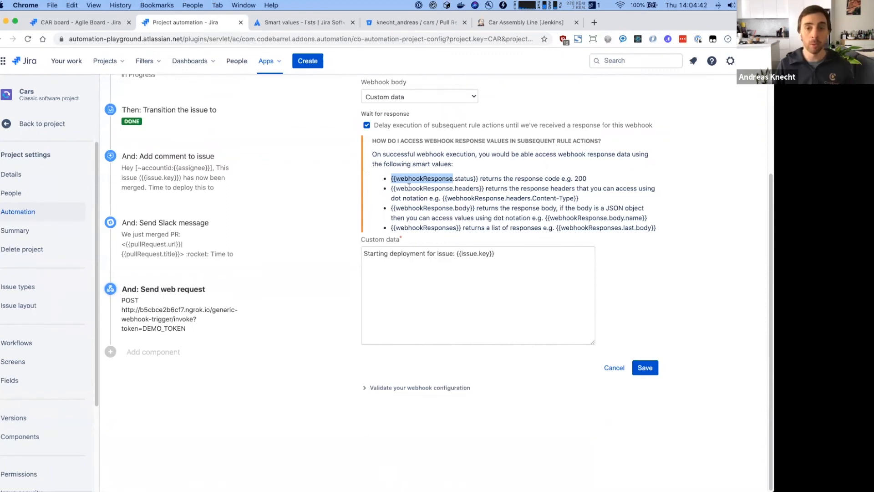
{"action": "left_click", "coordinate": [645, 367]}
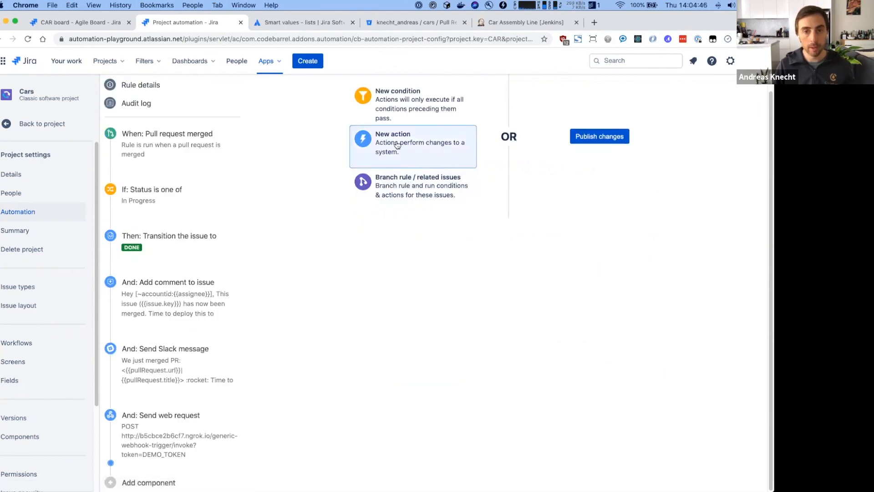
- Add a Log action after the web request with the message {{webhookResponse}}
{"action": "left_click", "coordinate": [400, 143]}
{"action": "type", "text": "log"}
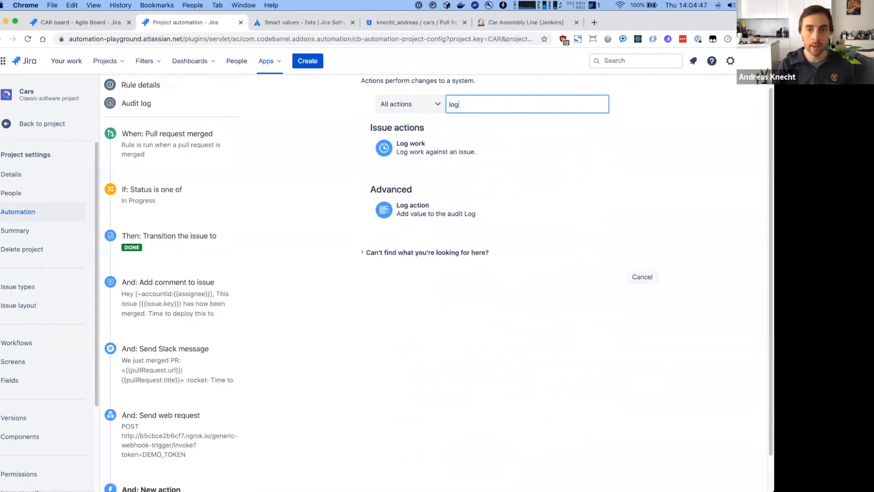
{"action": "left_click", "coordinate": [397, 221]}
{"action": "type", "text": "{{webhookResponse}}"}
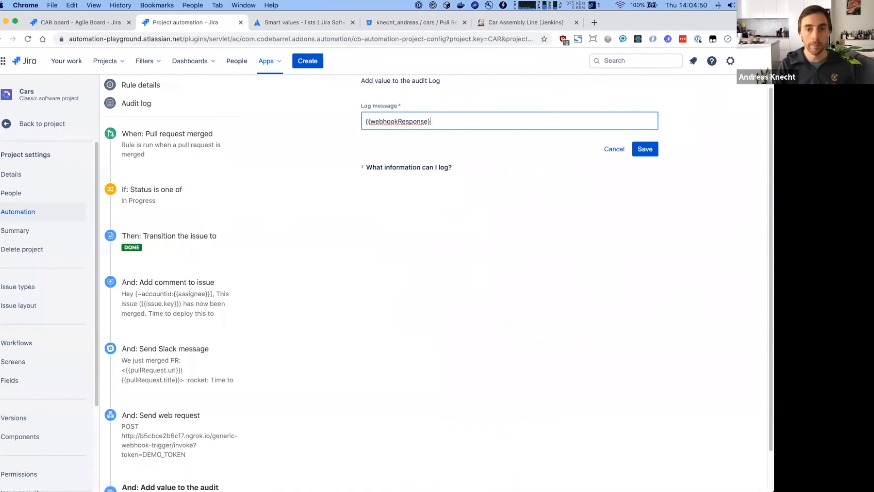
{"action": "scroll", "coordinate": [409, 173], "scroll_direction": "up", "scroll_amount": 2}
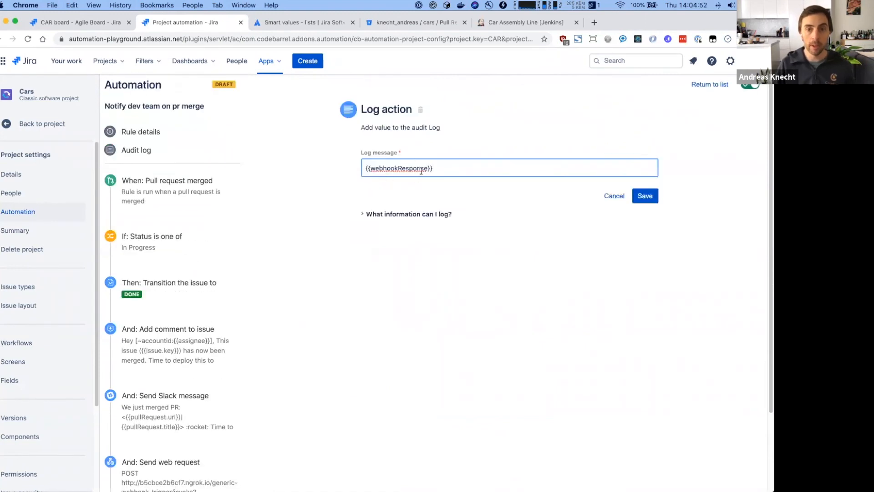
{"action": "left_click_drag", "start_coordinate": [366, 169], "coordinate": [449, 169]}
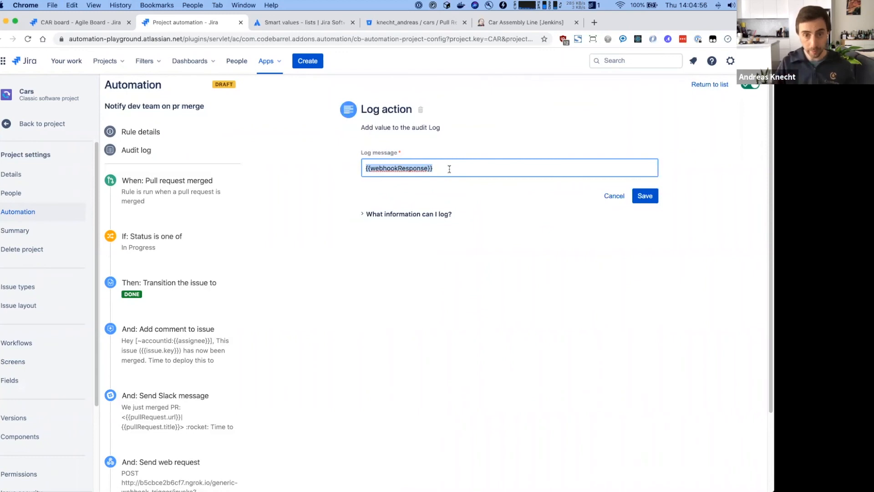
{"action": "scroll", "coordinate": [130, 438], "scroll_direction": "down", "scroll_amount": 2}
{"action": "scroll", "coordinate": [130, 438], "scroll_direction": "down", "scroll_amount": 1}
{"action": "scroll", "coordinate": [144, 404], "scroll_direction": "down", "scroll_amount": 1}
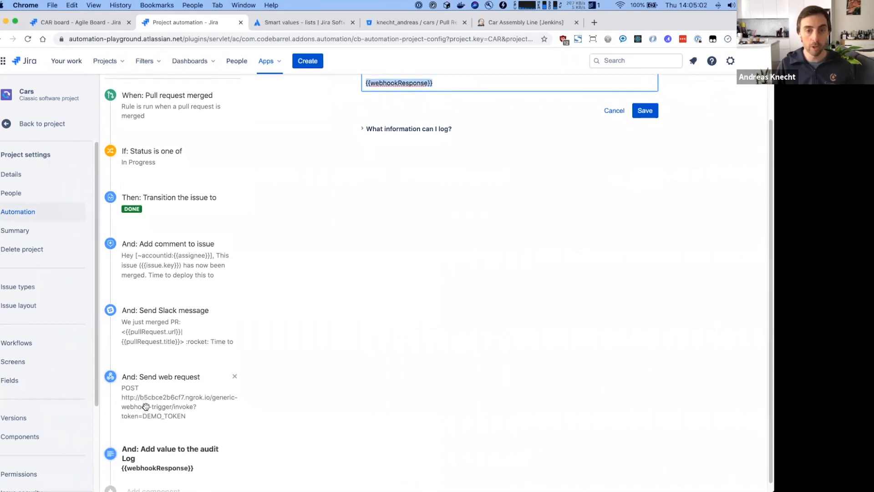
{"action": "scroll", "coordinate": [390, 297], "scroll_direction": "up", "scroll_amount": 5}
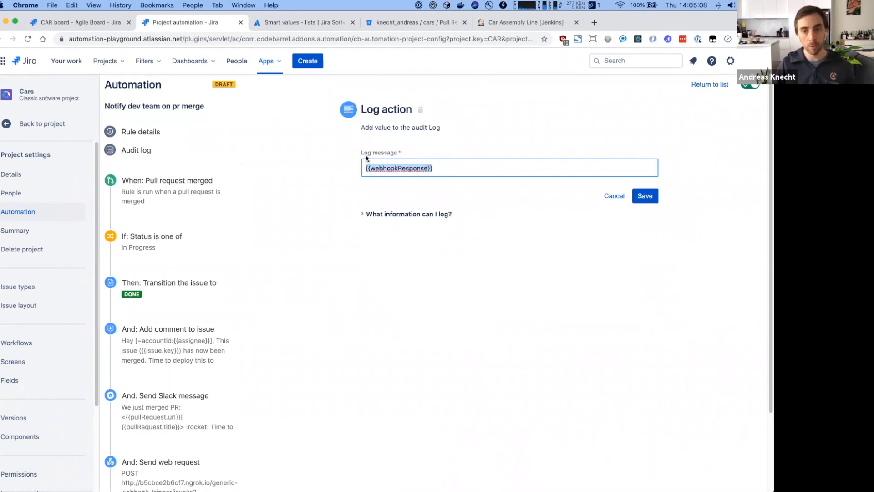
- Save the Log action, publish the rule as ENABLED, then go to the merged CAR-3 pull request in Bitbucket
{"action": "left_click", "coordinate": [647, 197]}
{"action": "left_click", "coordinate": [608, 184]}
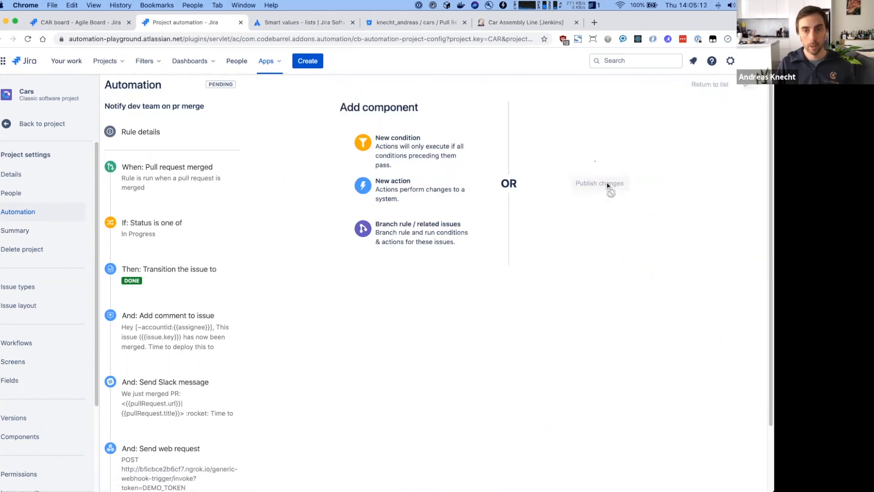
{"action": "scroll", "coordinate": [231, 392], "scroll_direction": "down", "scroll_amount": 3}
{"action": "scroll", "coordinate": [230, 381], "scroll_direction": "up", "scroll_amount": 3}
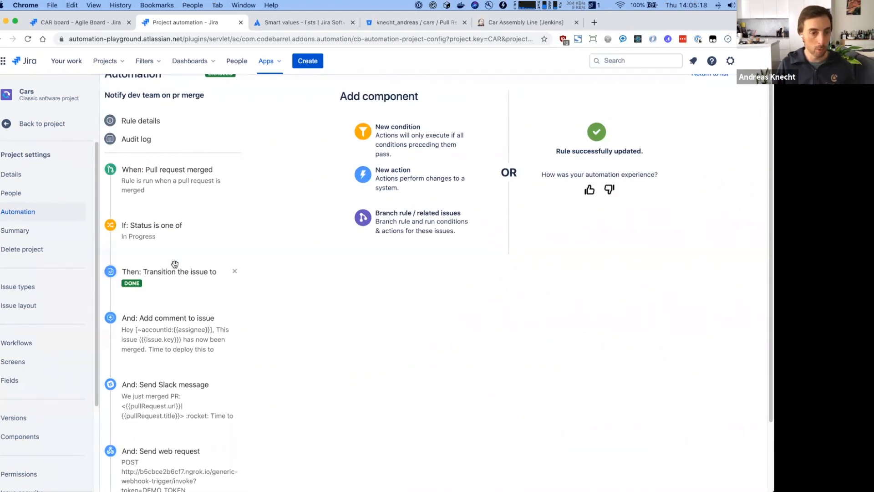
{"action": "scroll", "coordinate": [155, 396], "scroll_direction": "down", "scroll_amount": 1}
{"action": "scroll", "coordinate": [156, 393], "scroll_direction": "down", "scroll_amount": 3}
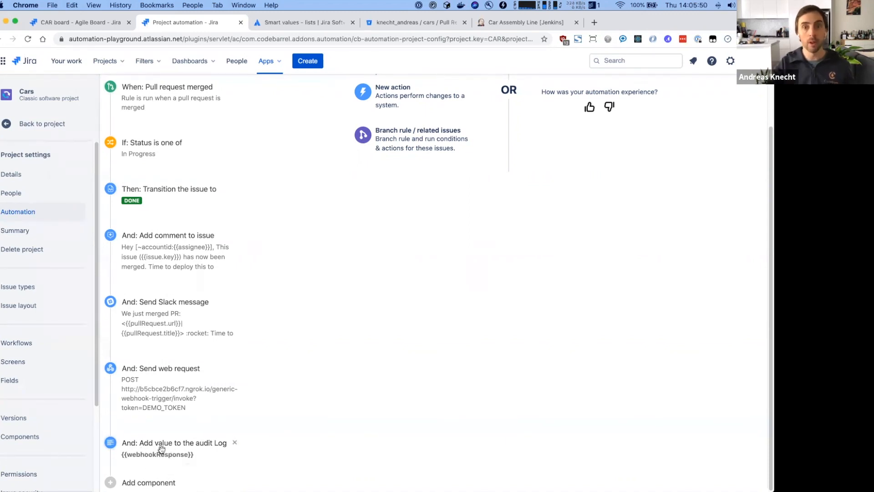
{"action": "left_click", "coordinate": [415, 25]}
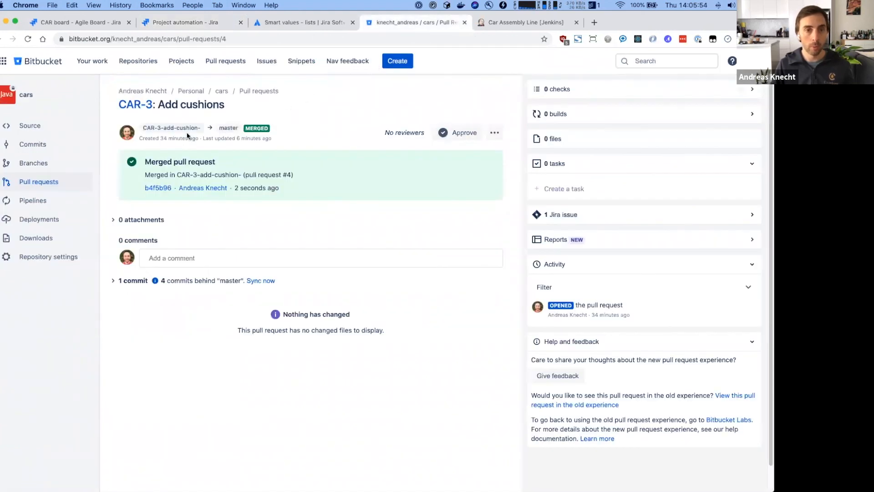
- Merge the Bitbucket pull request 'CAR-4: Add top gear' into master, then return to Jira
{"action": "left_click", "coordinate": [269, 96]}
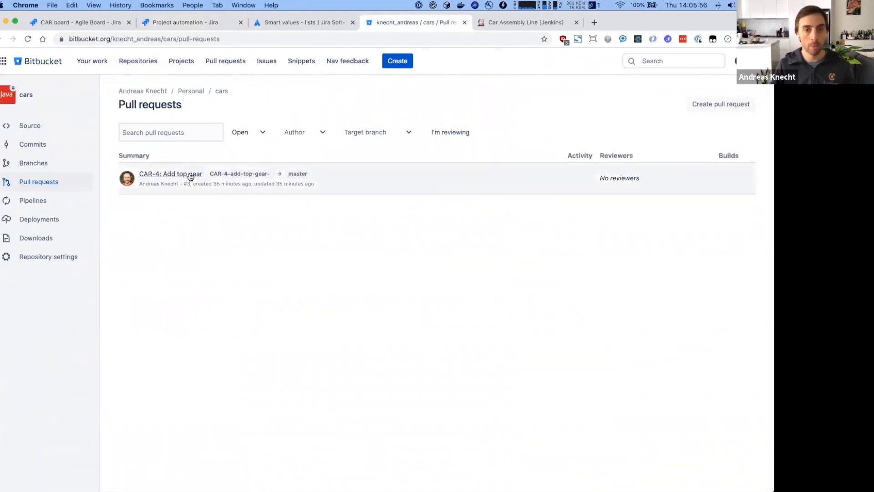
{"action": "left_click", "coordinate": [190, 176]}
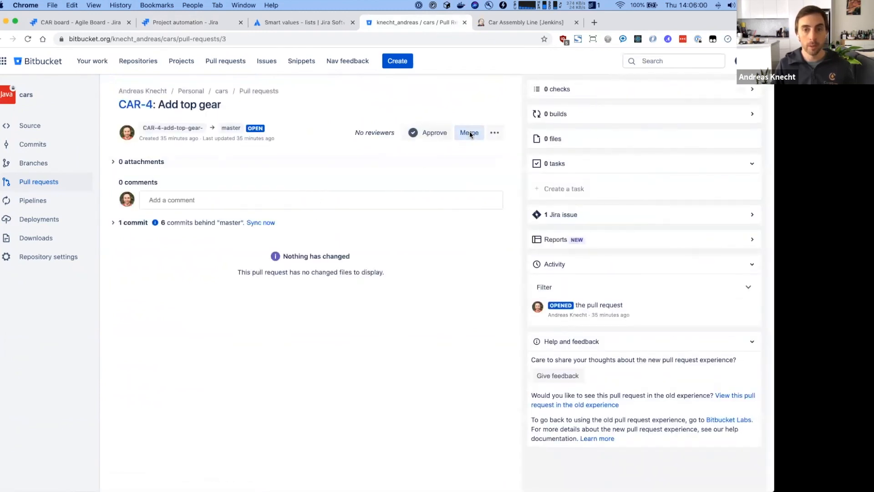
{"action": "left_click", "coordinate": [469, 132]}
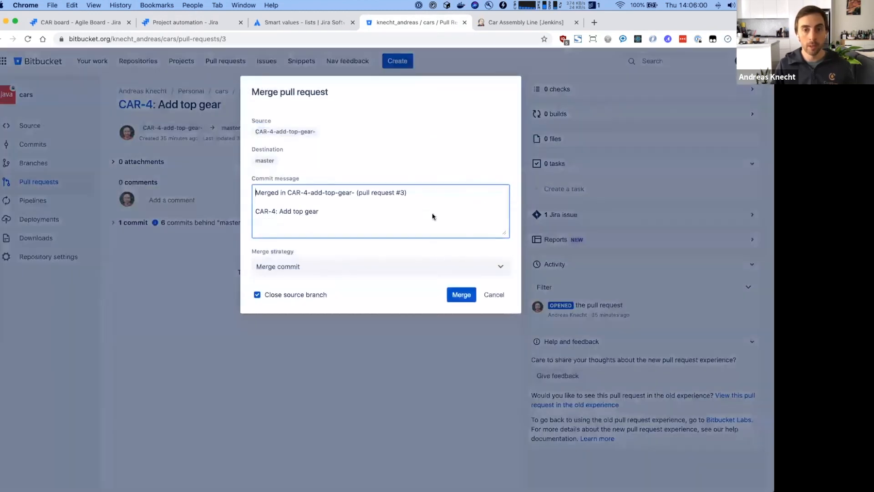
{"action": "left_click", "coordinate": [461, 295]}
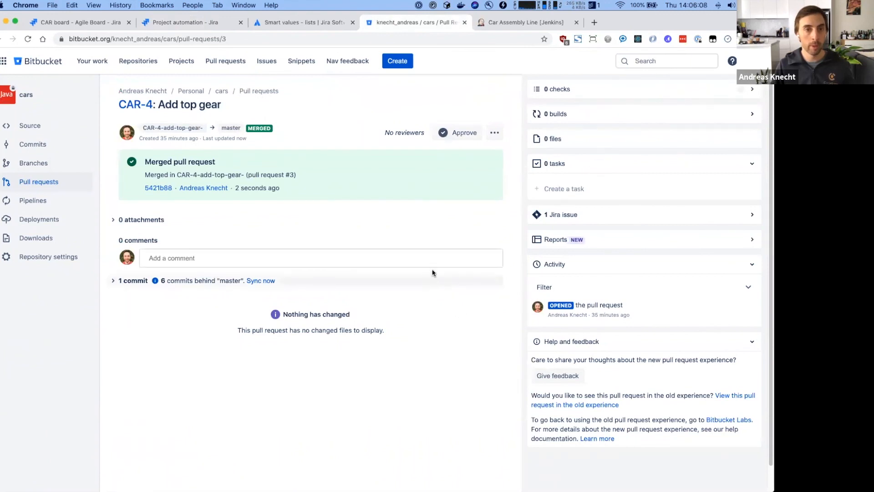
{"action": "left_click", "coordinate": [214, 23]}
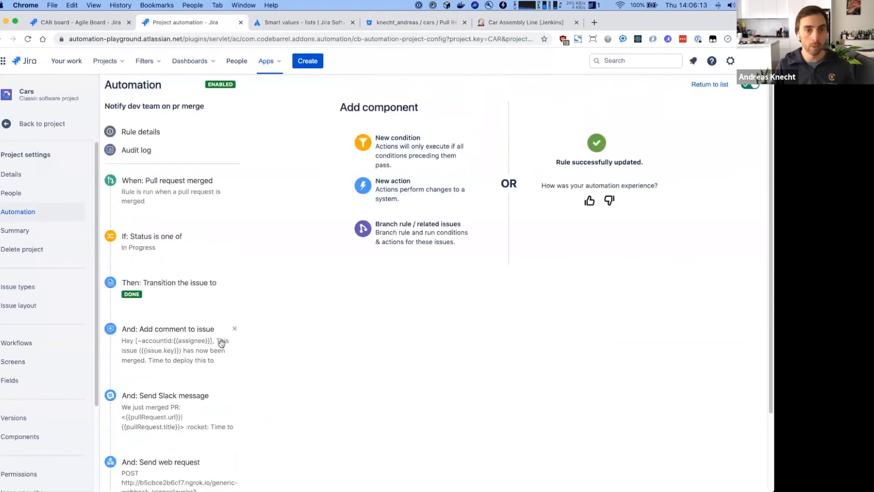
- Refresh the rule's audit log and expand the newest SUCCESS run's details
{"action": "left_click", "coordinate": [135, 150]}
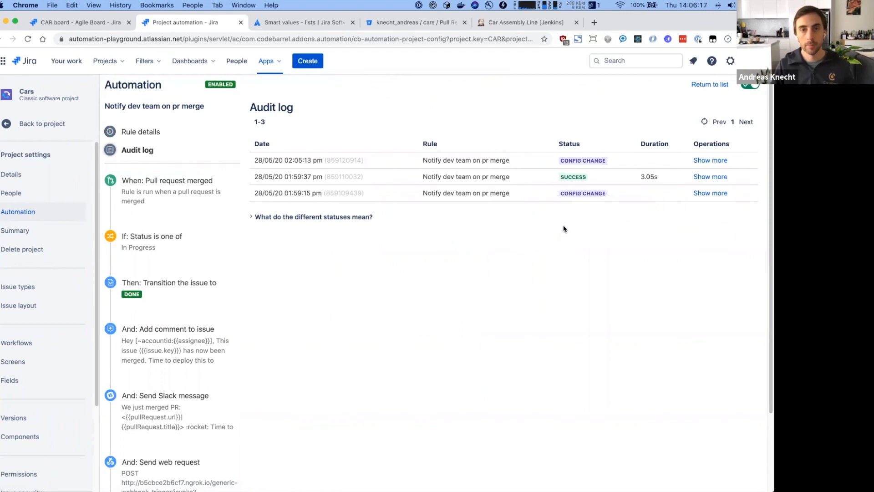
{"action": "left_click", "coordinate": [705, 122]}
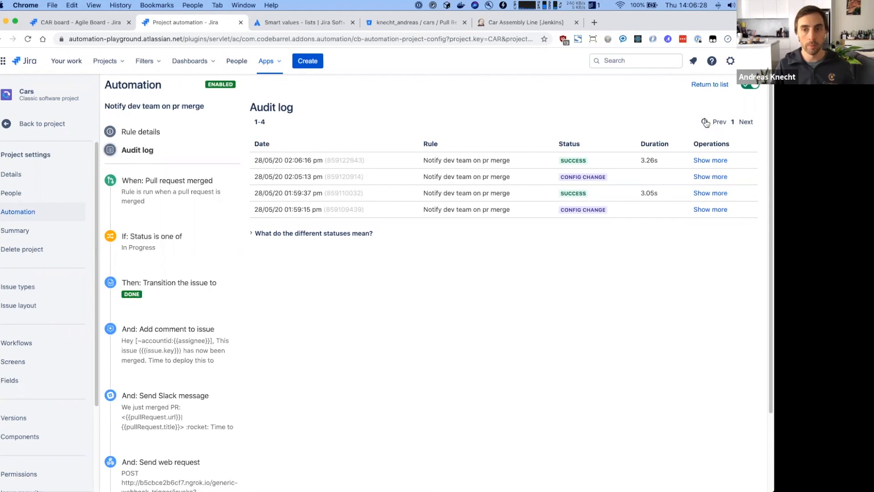
{"action": "left_click", "coordinate": [713, 160]}
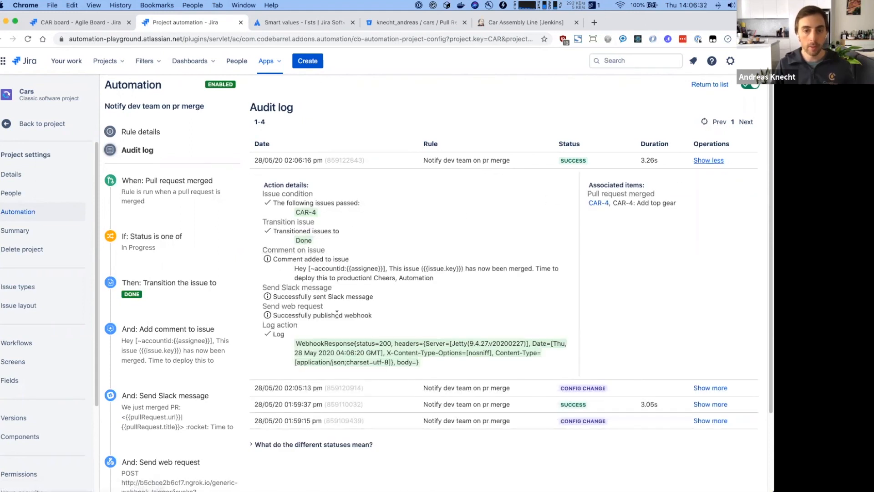
- Highlight CAR-4, the published webhook line and the WebhookResponse status 200 value
{"action": "left_click_drag", "start_coordinate": [295, 212], "coordinate": [318, 213]}
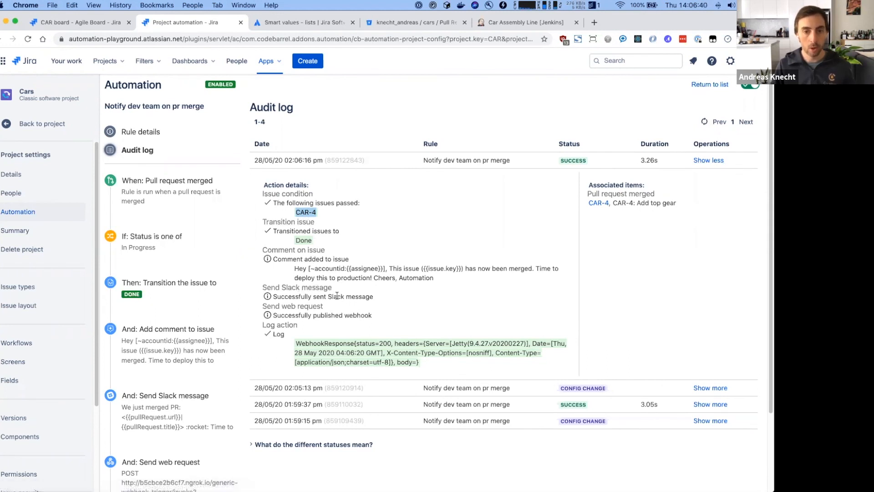
{"action": "left_click_drag", "start_coordinate": [272, 315], "coordinate": [376, 319]}
{"action": "left_click_drag", "start_coordinate": [298, 339], "coordinate": [438, 366]}
{"action": "left_click", "coordinate": [439, 363]}
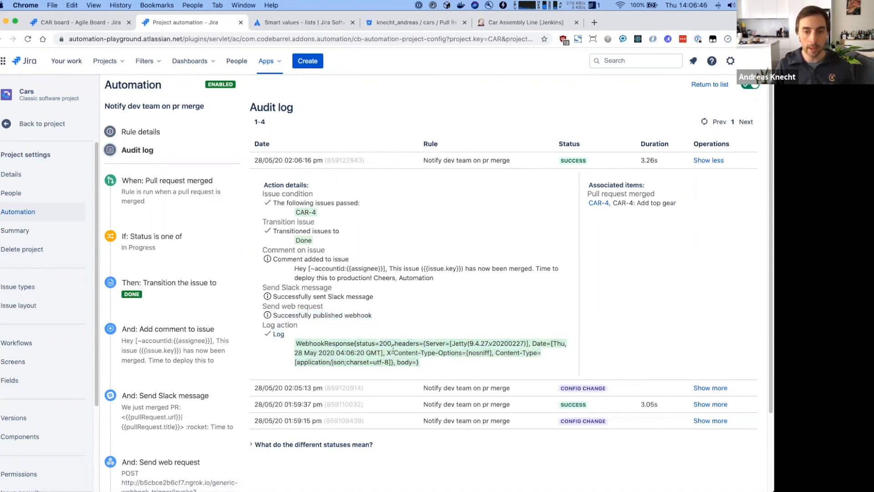
{"action": "double_click", "coordinate": [383, 343]}
{"action": "triple_click", "coordinate": [383, 343]}
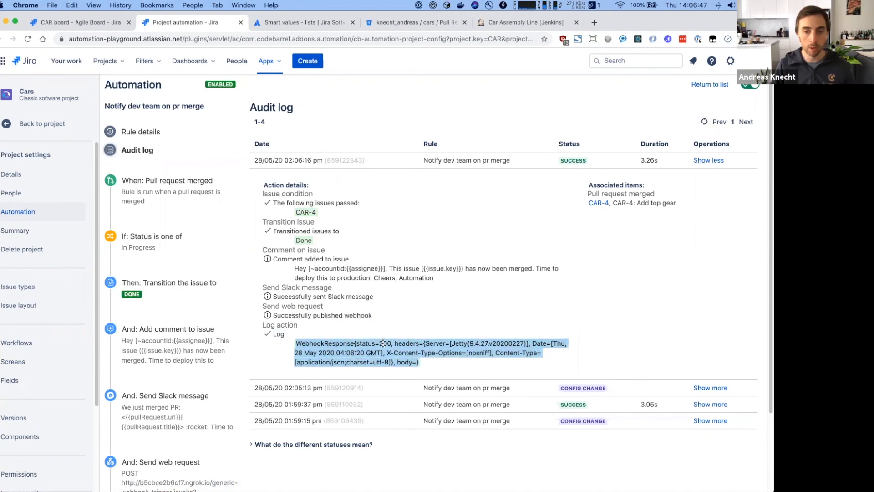
{"action": "left_click", "coordinate": [380, 344]}
{"action": "double_click", "coordinate": [384, 344]}
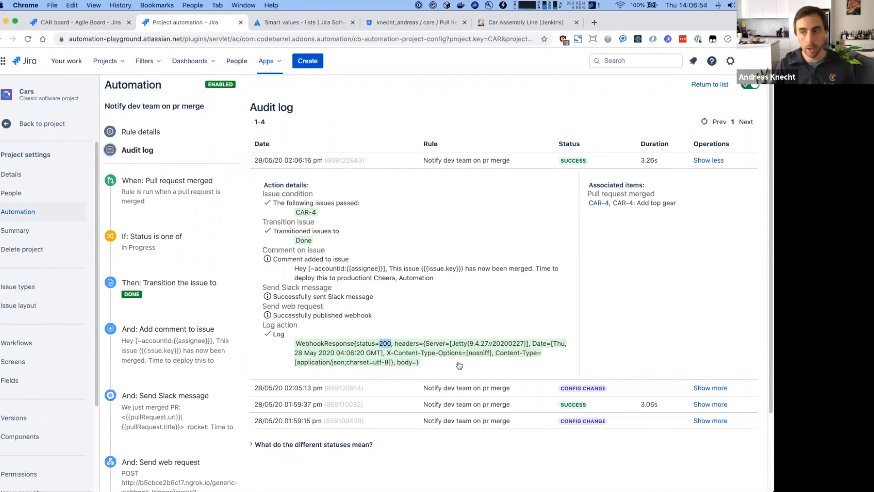
{"action": "key", "text": "super+Tab"}
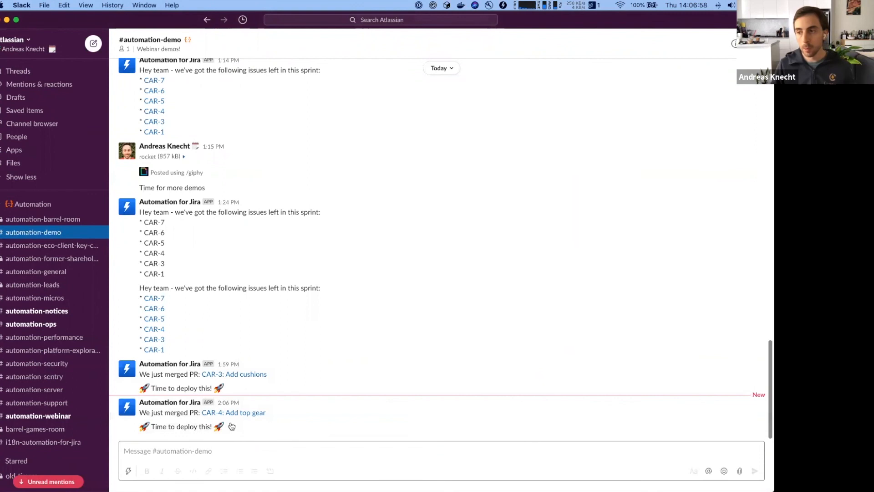
- After viewing the Slack CAR-4 merge message, bring up the Jenkins Car Assembly Line project
{"action": "key", "text": "super+Tab"}
{"action": "left_click", "coordinate": [516, 23]}
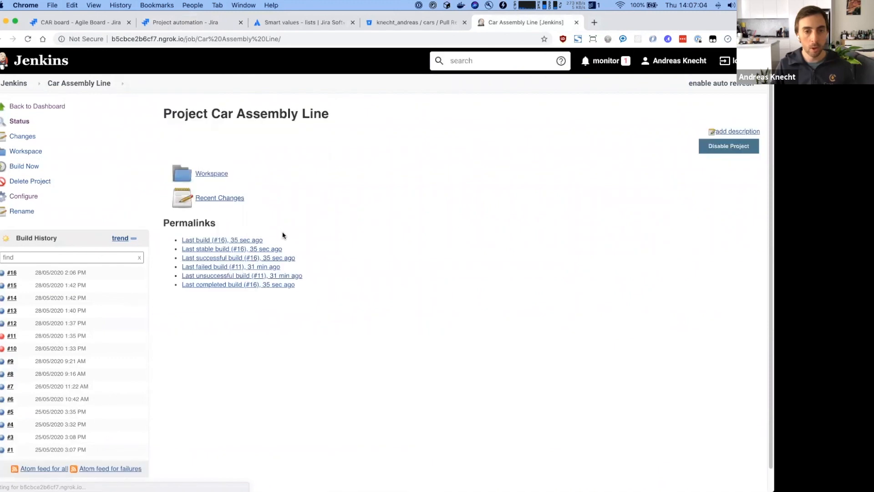
- Find the CAR-4 deployment line in build #16's console output, then view the CAR sprint board
{"action": "left_click", "coordinate": [219, 243]}
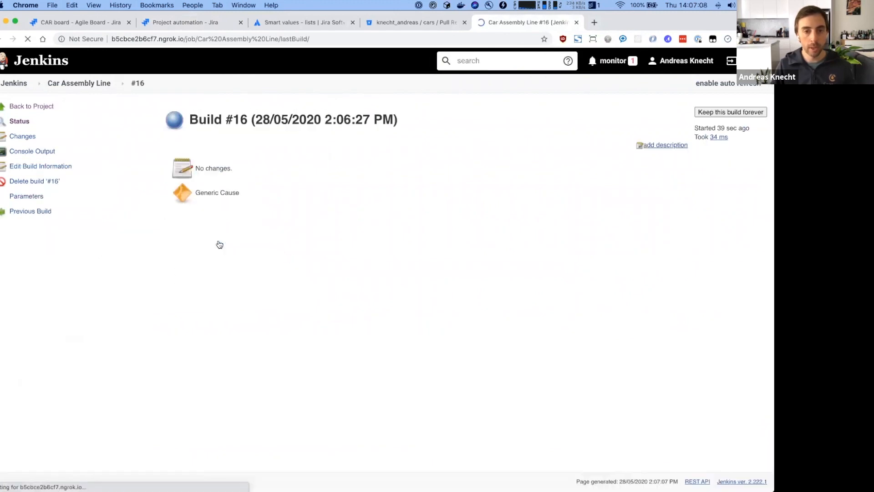
{"action": "left_click", "coordinate": [29, 151]}
{"action": "left_click_drag", "start_coordinate": [160, 198], "coordinate": [318, 200]}
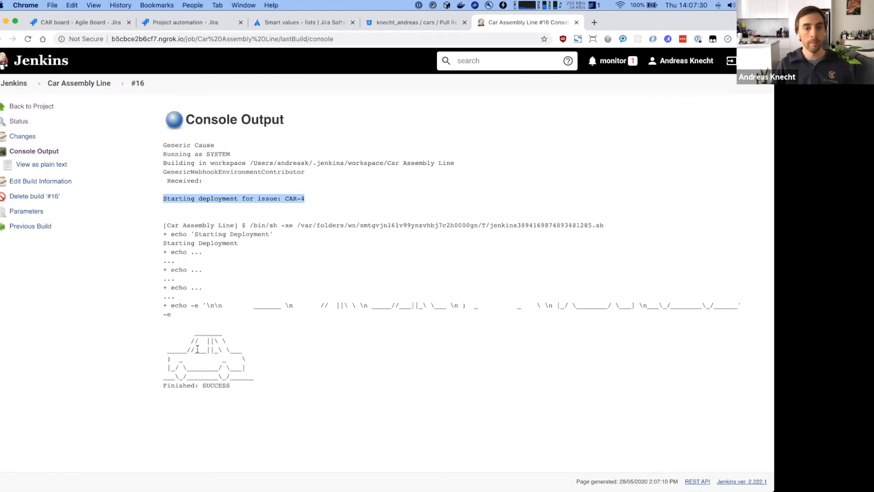
{"action": "left_click", "coordinate": [101, 26]}
{"action": "left_click", "coordinate": [611, 92]}
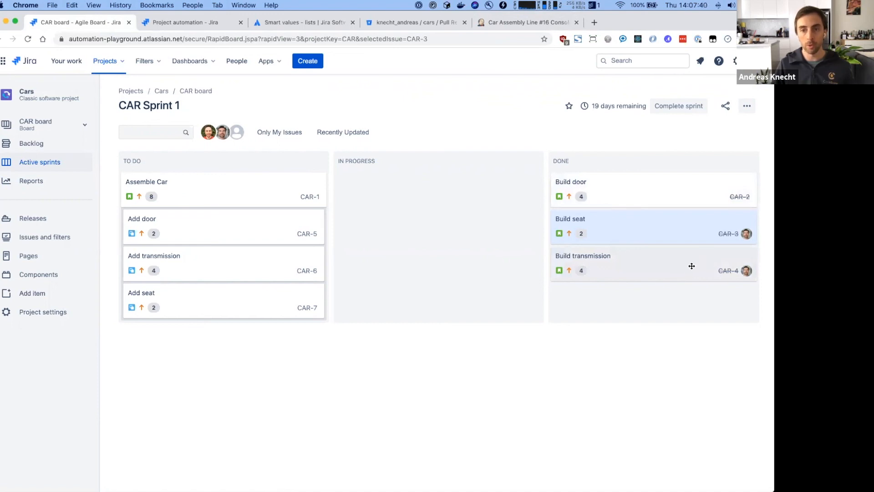
- Leave the Notify dev team on pr merge audit log for the Cars automation rules list
{"action": "left_click", "coordinate": [180, 27]}
{"action": "scroll", "coordinate": [226, 365], "scroll_direction": "down", "scroll_amount": 3}
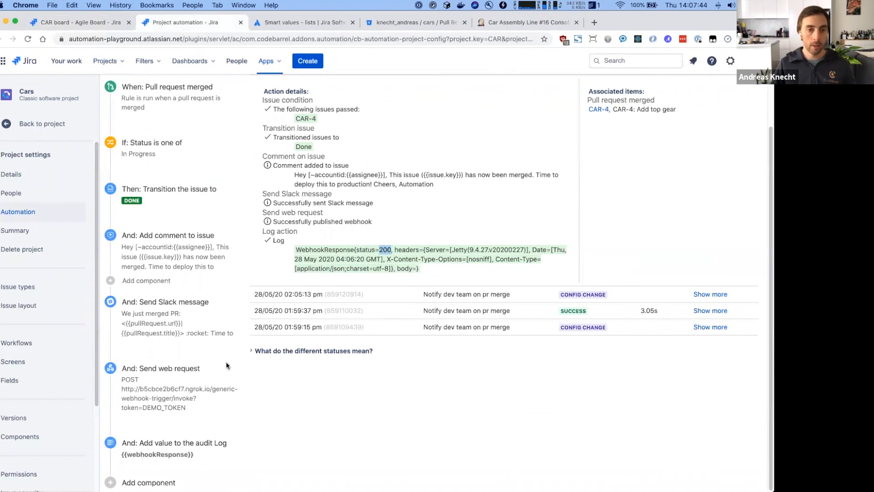
{"action": "mouse_move", "coordinate": [186, 350]}
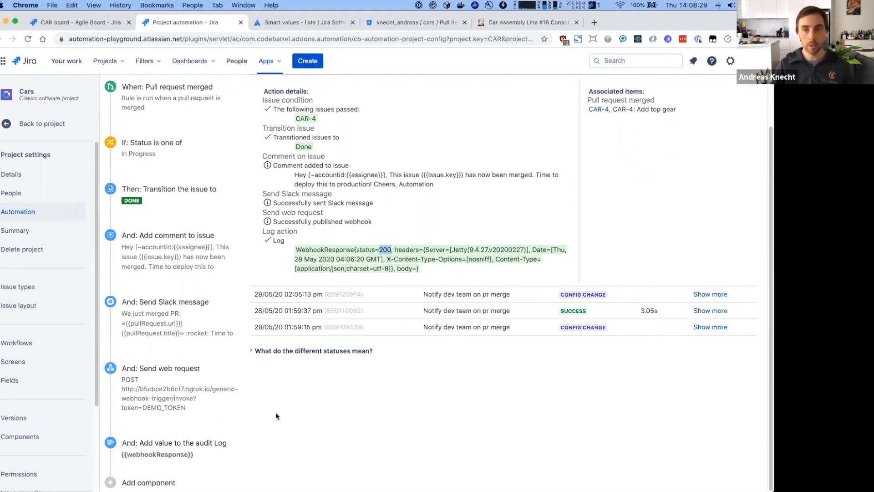
{"action": "scroll", "coordinate": [275, 412], "scroll_direction": "up", "scroll_amount": 3}
{"action": "left_click", "coordinate": [712, 84]}
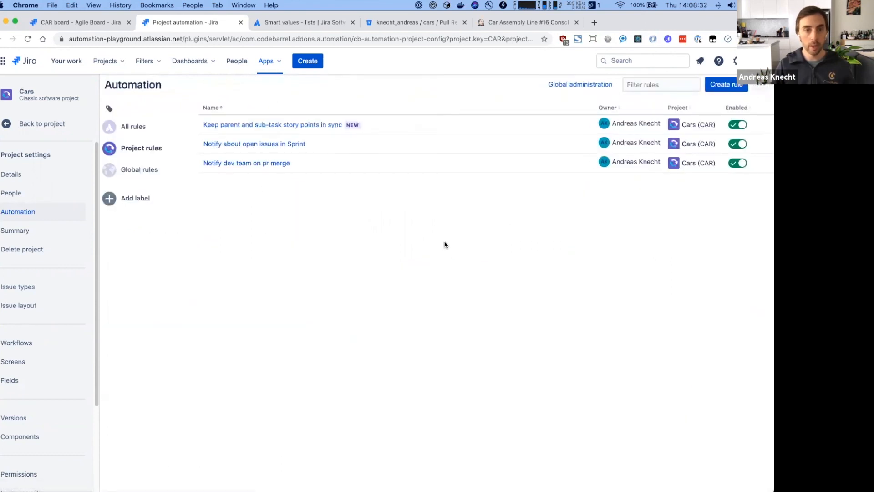